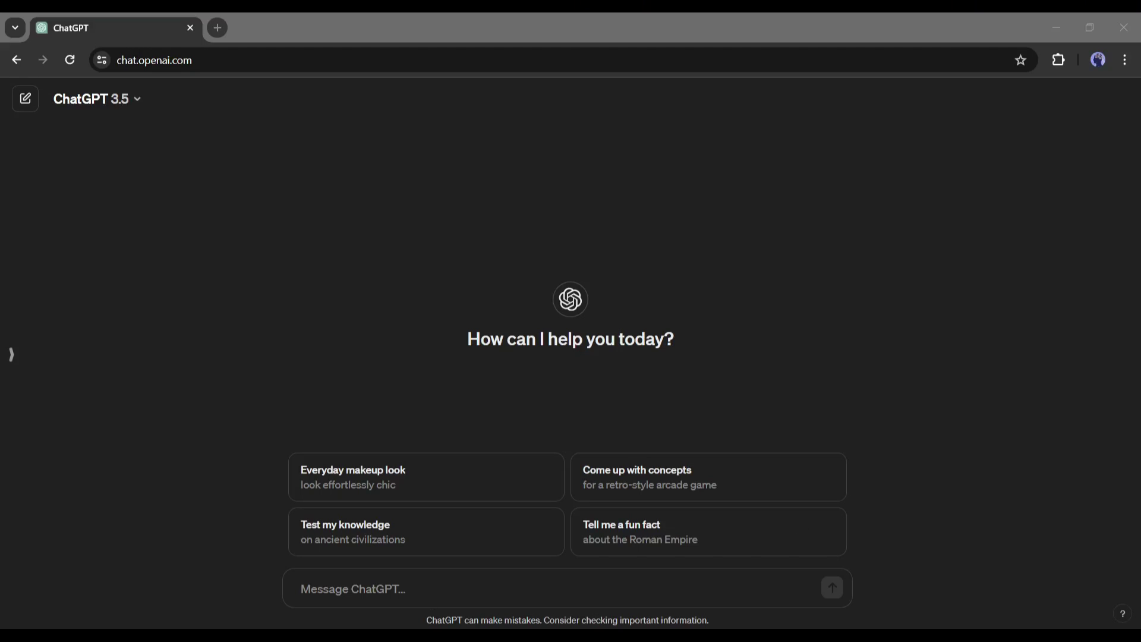
Paste the father-and-son animated story prompt into ChatGPT's message box and look it over
click(163, 587)
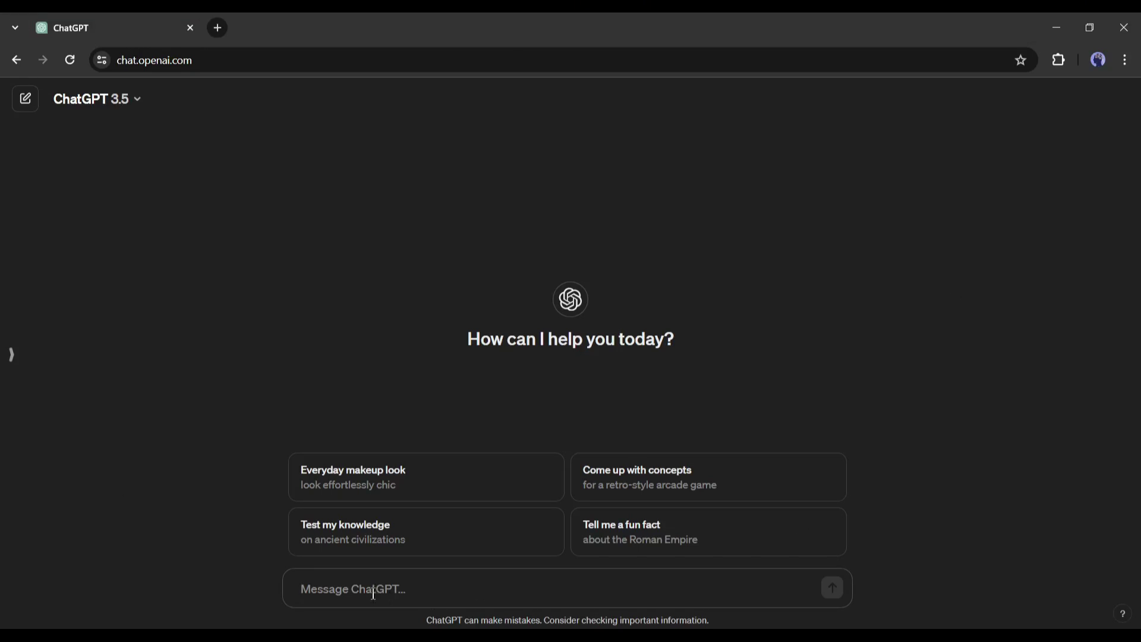
text(I want to make an animated video about father and son. Please write a story for me. The storyline should be about a father who is depressed about his son. Note that, I will make the video with narration and  some dialog)
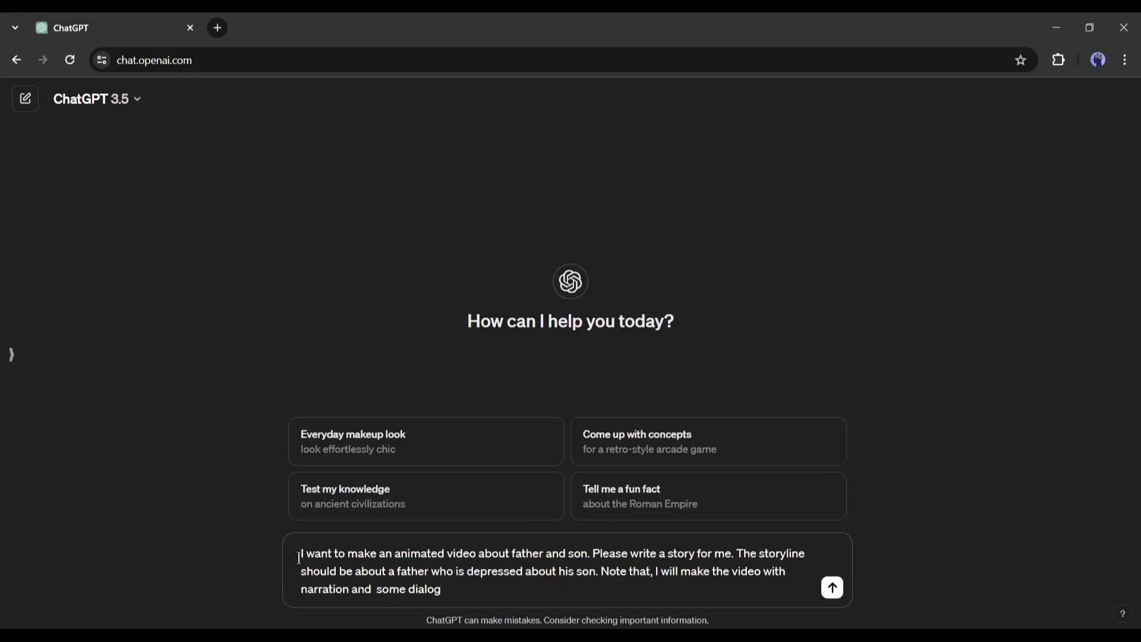
drag(308, 558, 464, 558)
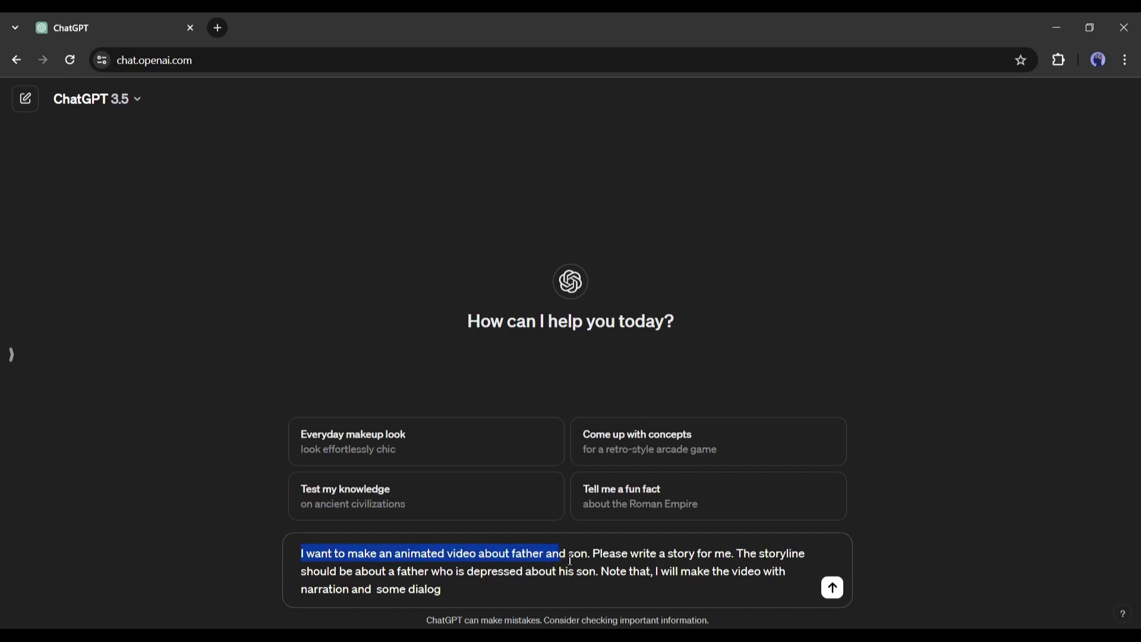
drag(591, 559, 696, 559)
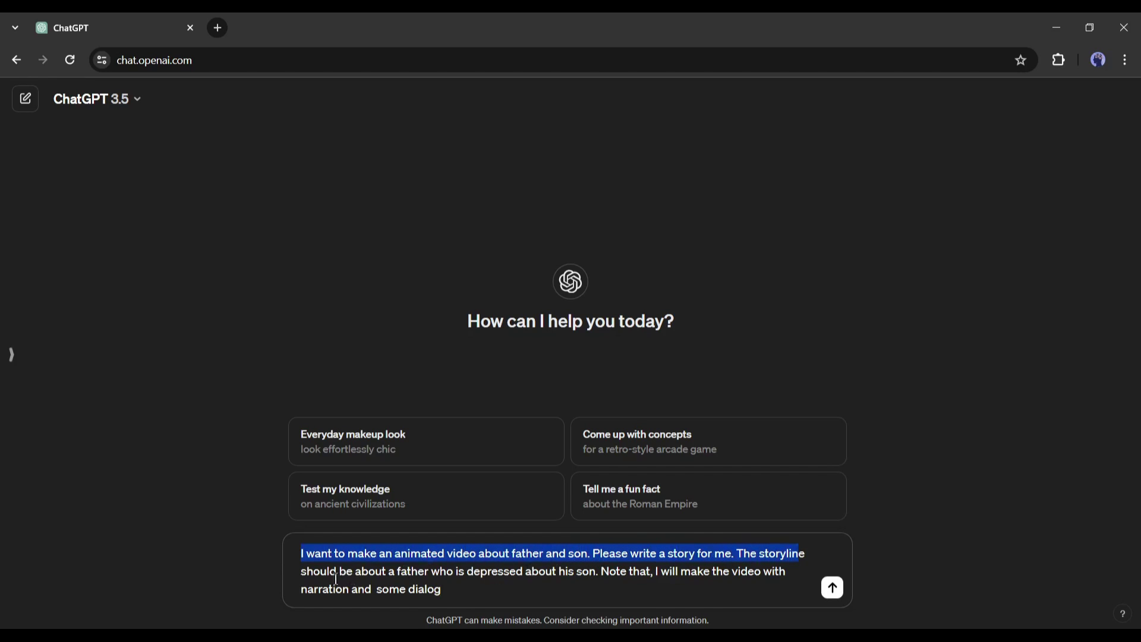
drag(332, 574, 706, 572)
click(743, 571)
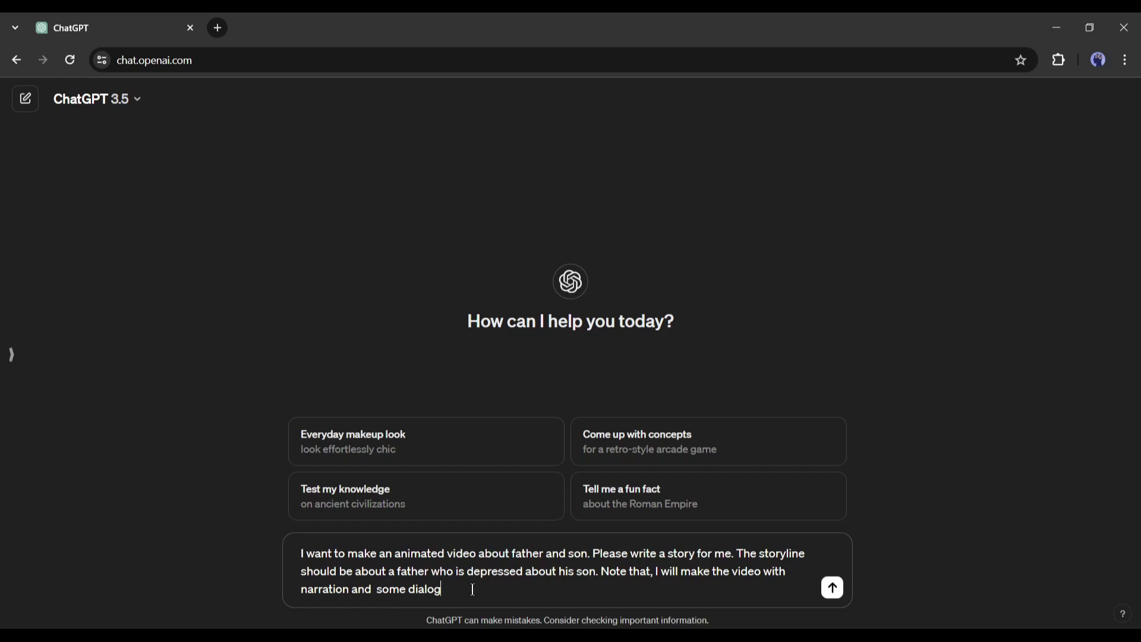
Send the story request, then view the Animated Story Generate Prompt thread in Discord
key(Return)
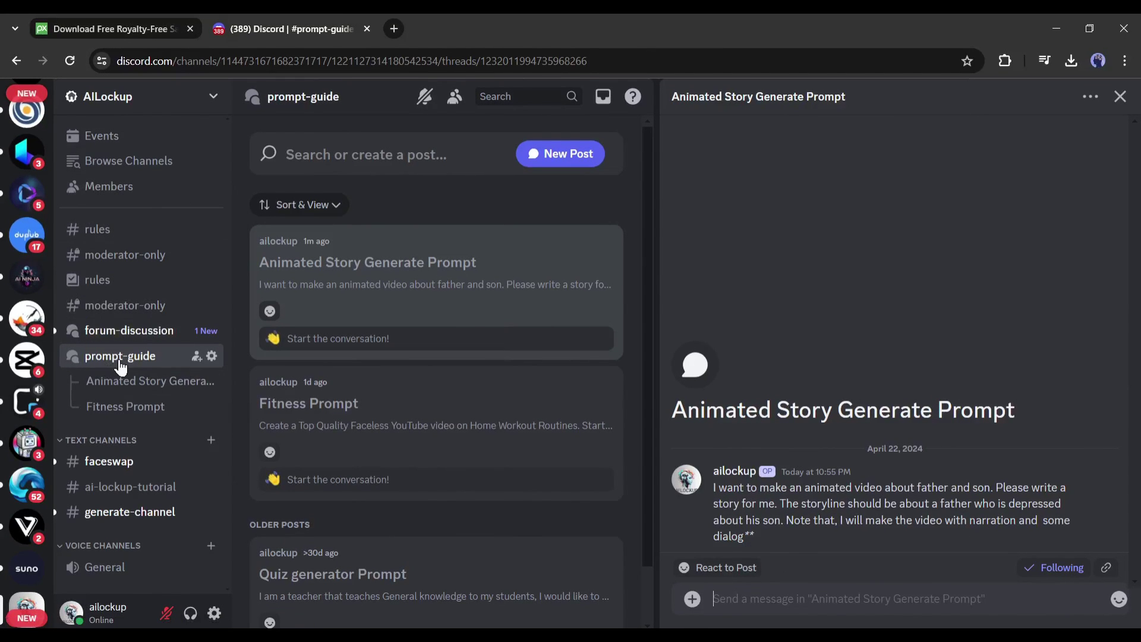
click(119, 363)
click(568, 276)
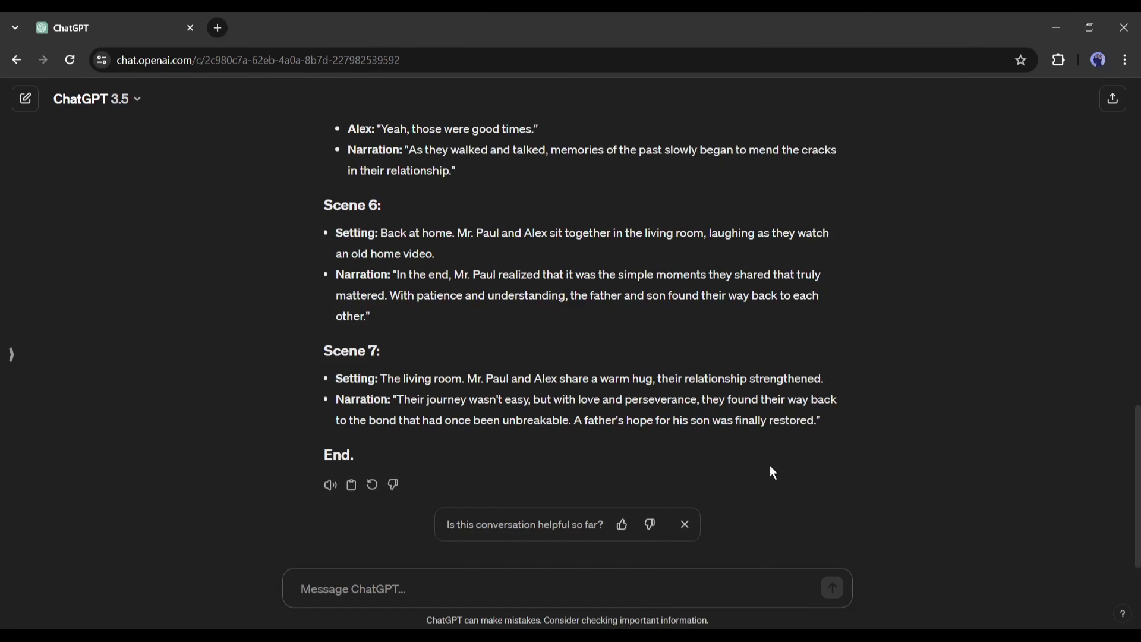
Scroll through the story 'A Father's Hope' from Scene 1 to End and back up
scroll(723, 483, up, 20)
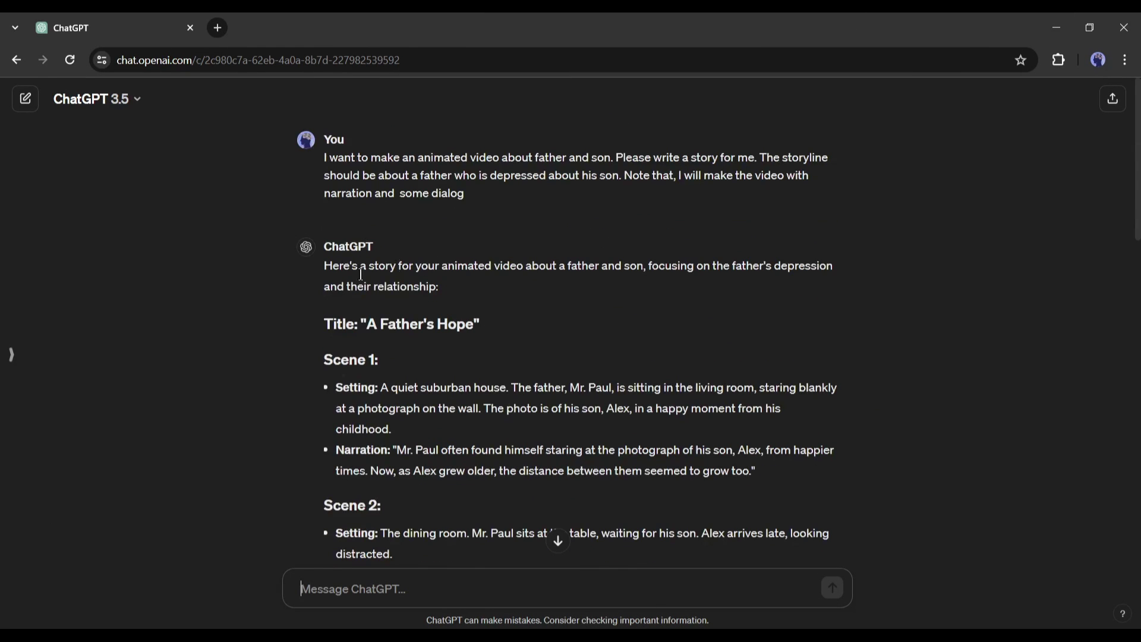
scroll(390, 348, down, 8)
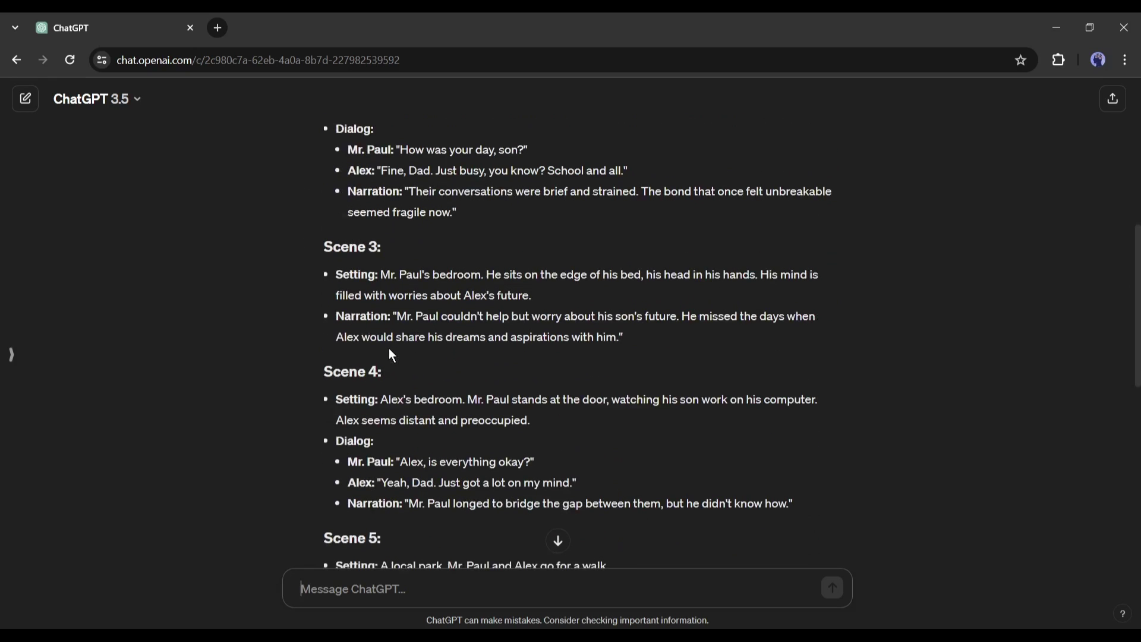
scroll(387, 355, down, 6)
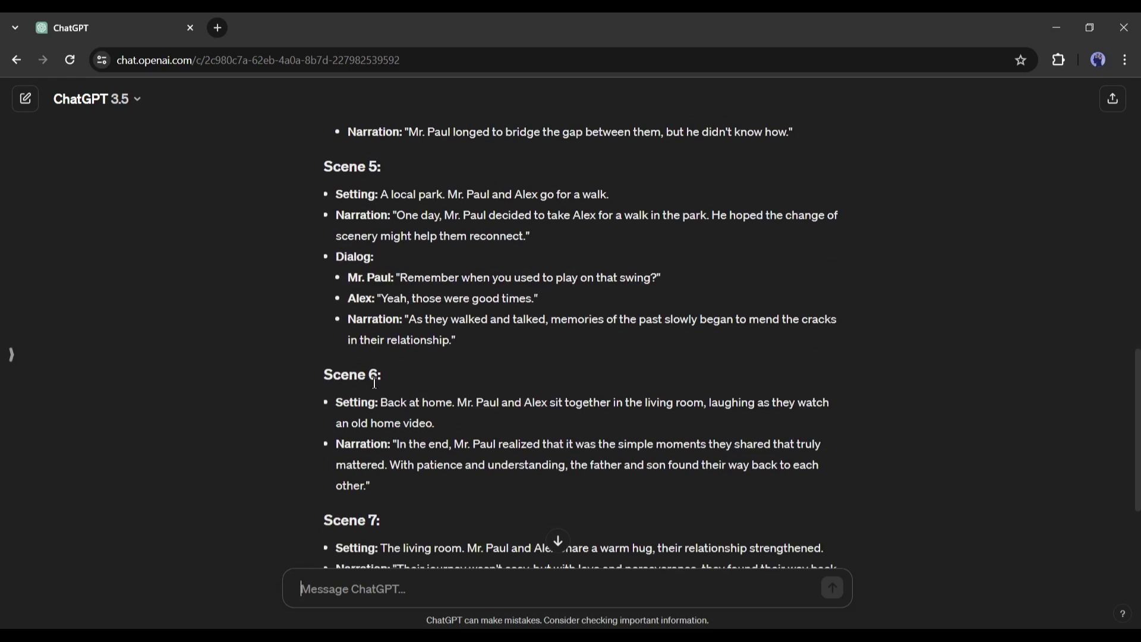
scroll(359, 416, down, 3)
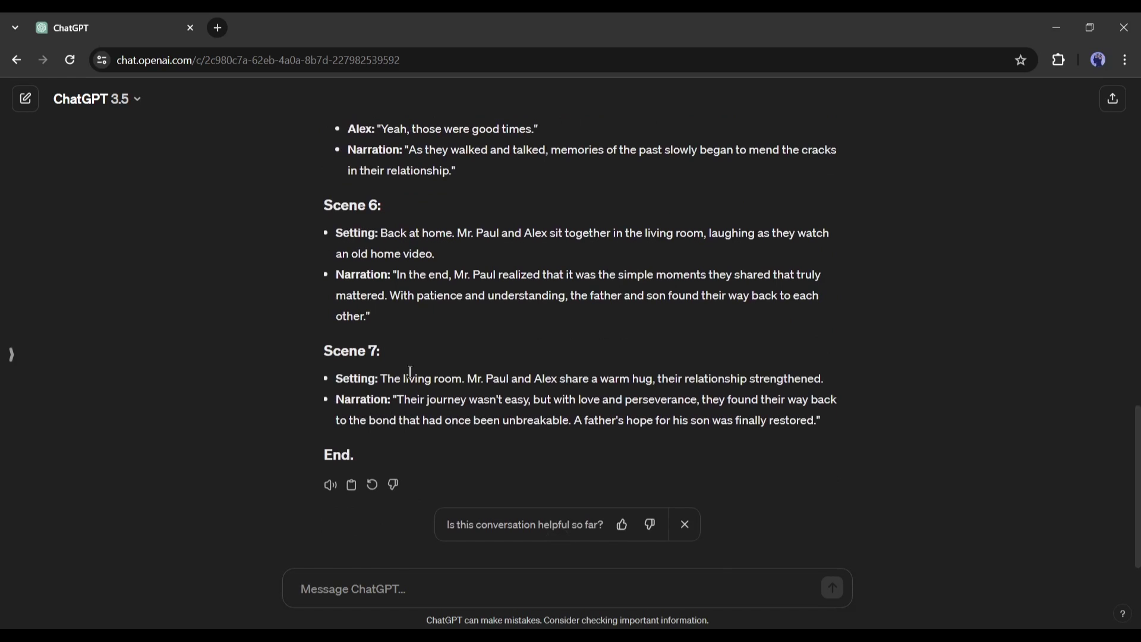
scroll(428, 361, up, 10)
scroll(429, 361, up, 5)
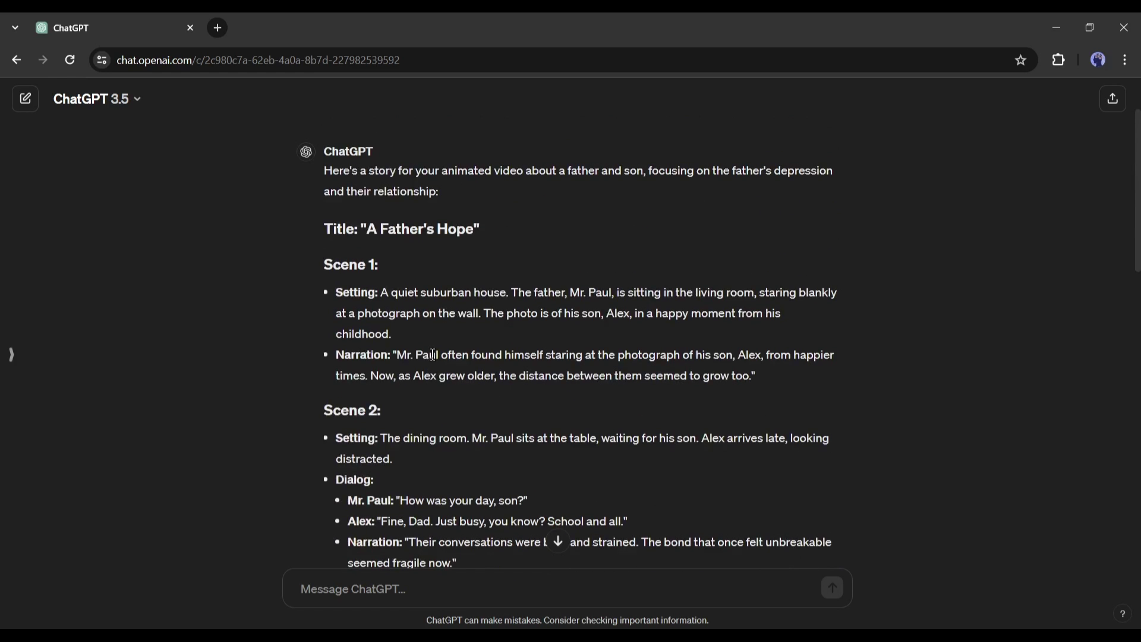
scroll(432, 354, up, 2)
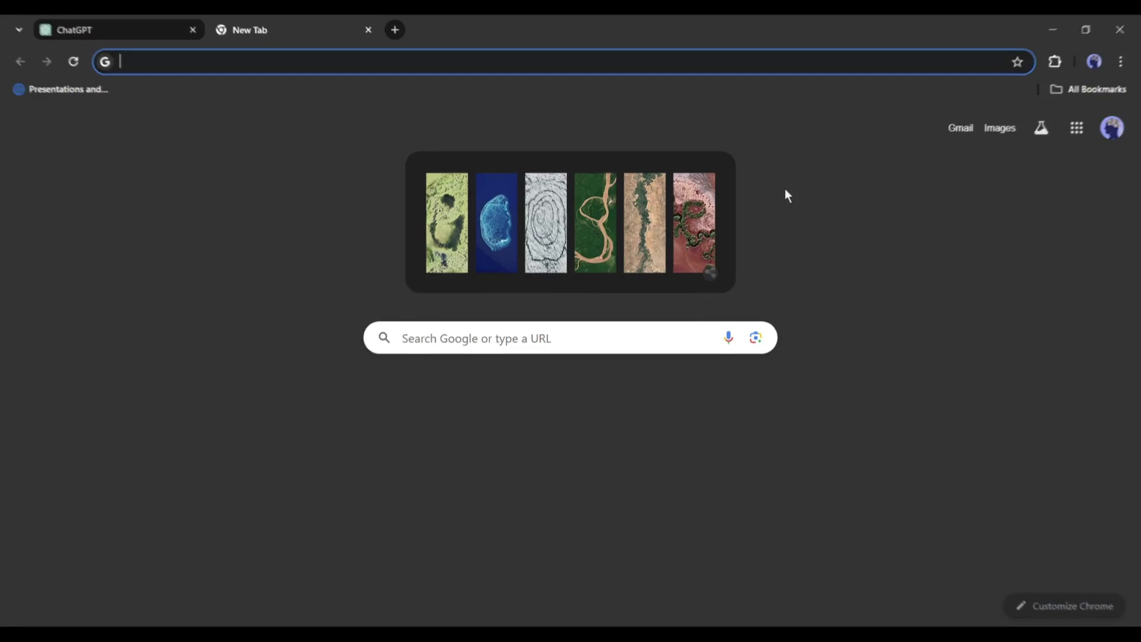
Search Google for '123 apps', open 123apps.com and dismiss the login window
click(429, 332)
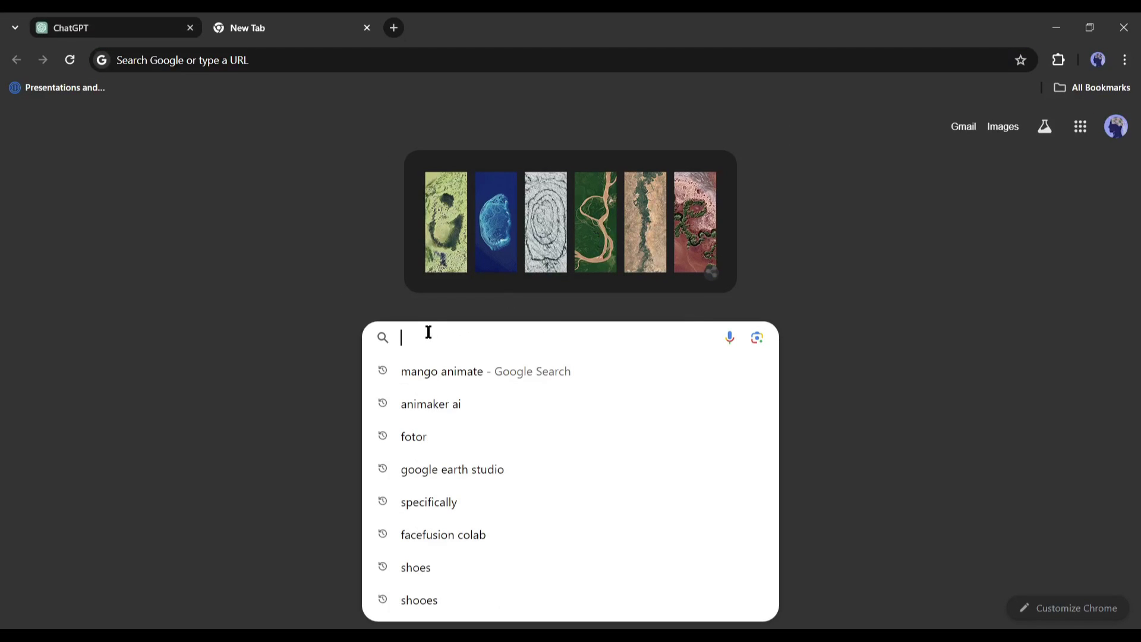
text(123 apps)
key(Return)
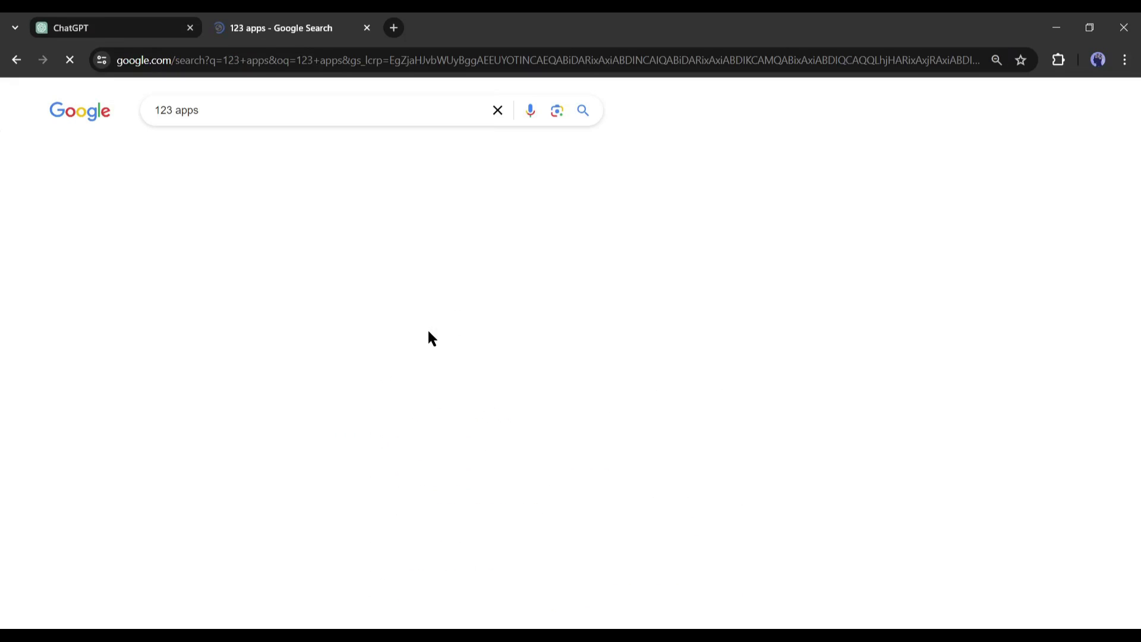
click(218, 281)
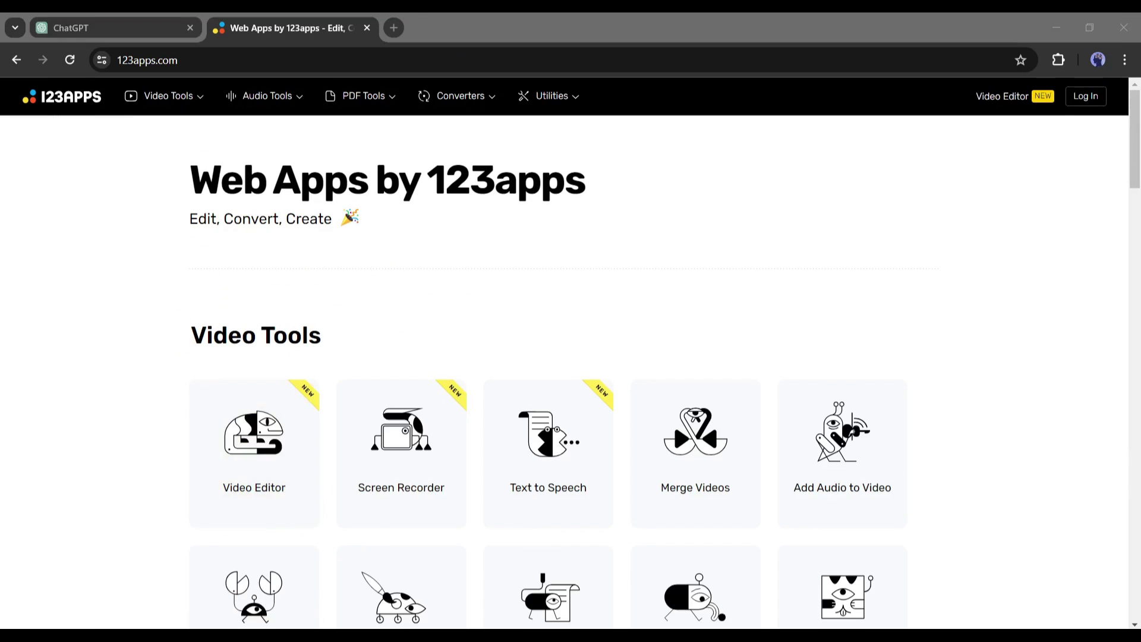
click(1085, 96)
click(943, 291)
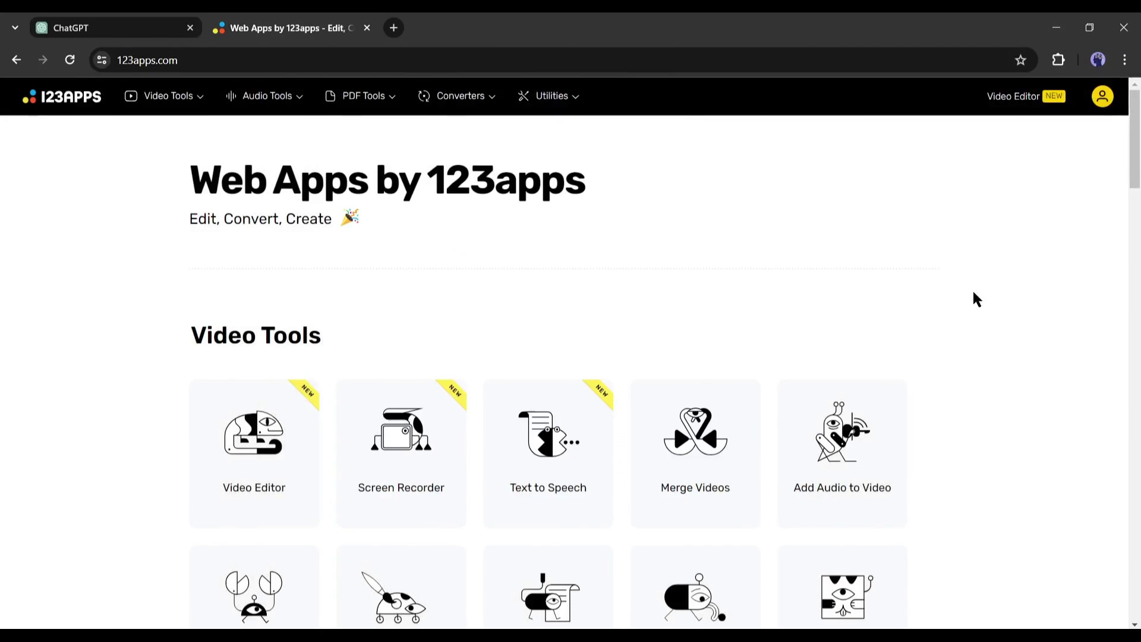
Start a new project in the Text to Speech tool
scroll(948, 352, down, 20)
scroll(948, 353, down, 5)
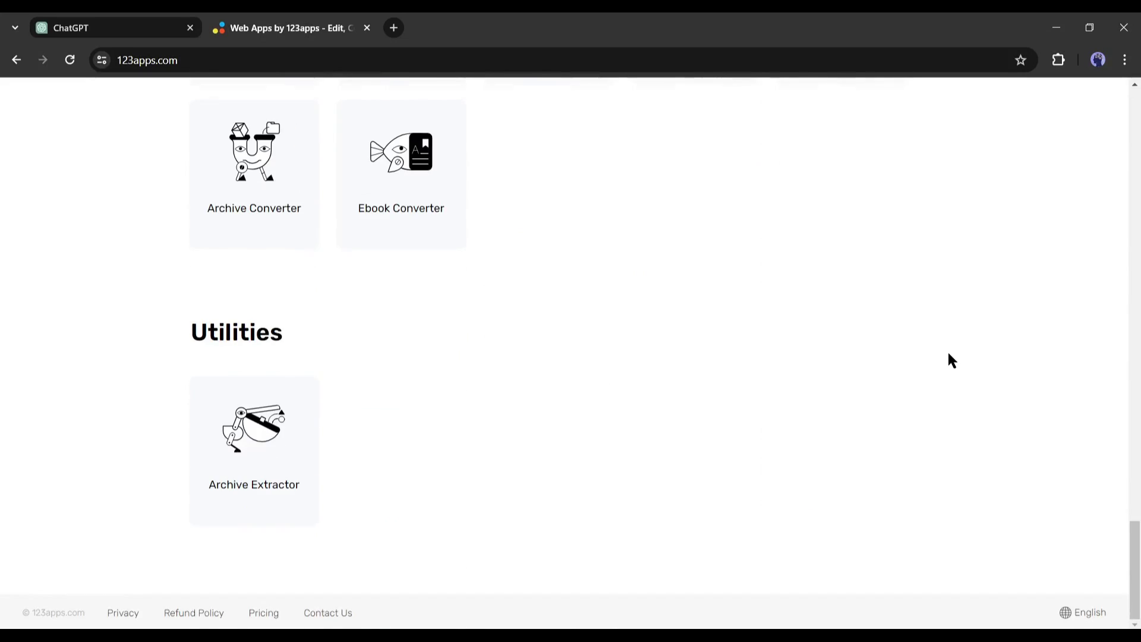
scroll(948, 357, up, 20)
scroll(179, 404, down, 1)
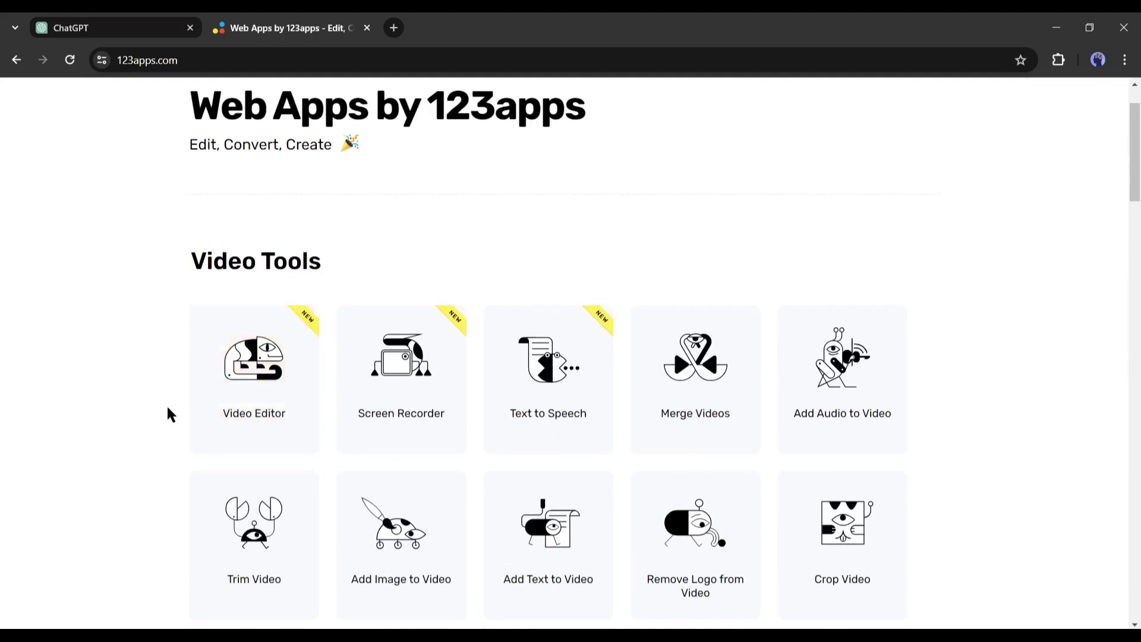
click(579, 416)
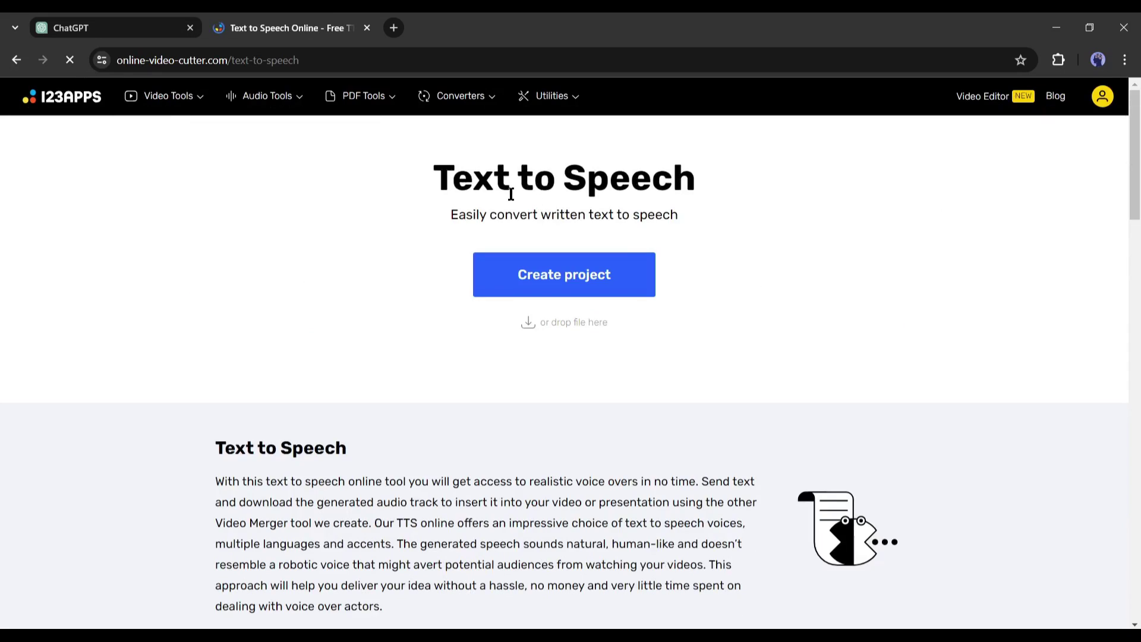
click(603, 273)
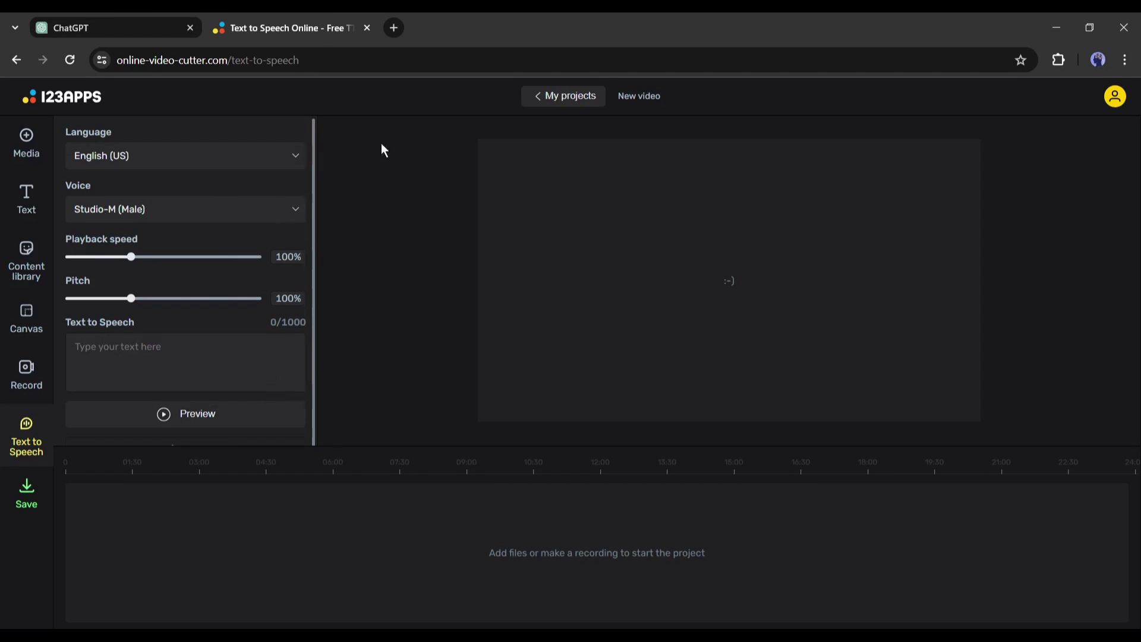
Keep English (US) and set the voice to Neural2-C (Female)
click(240, 153)
click(227, 152)
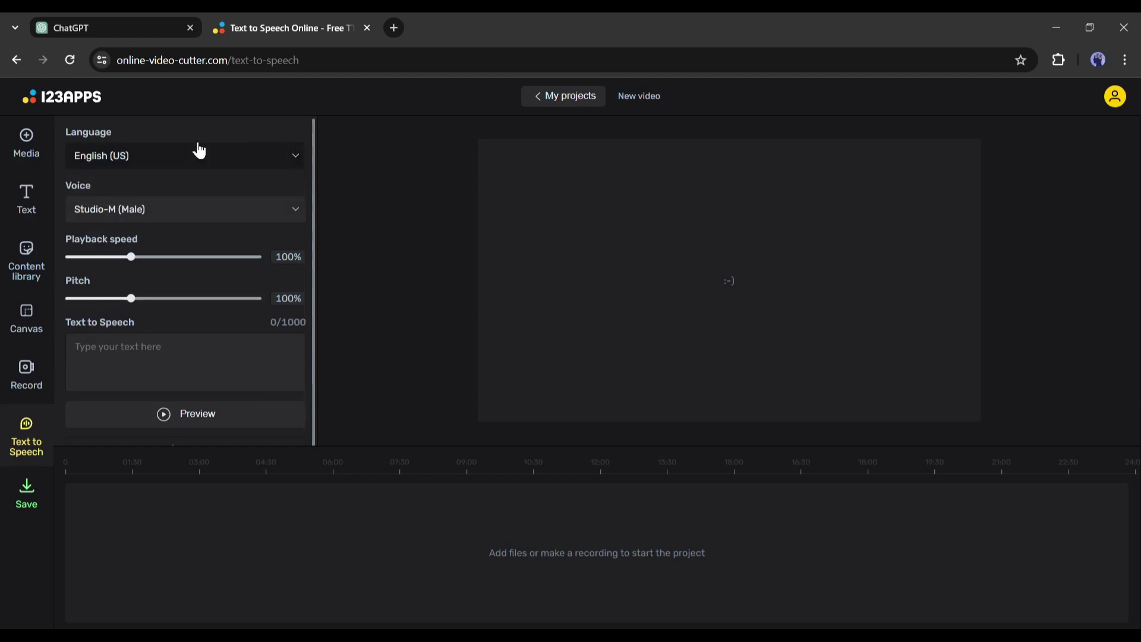
click(237, 214)
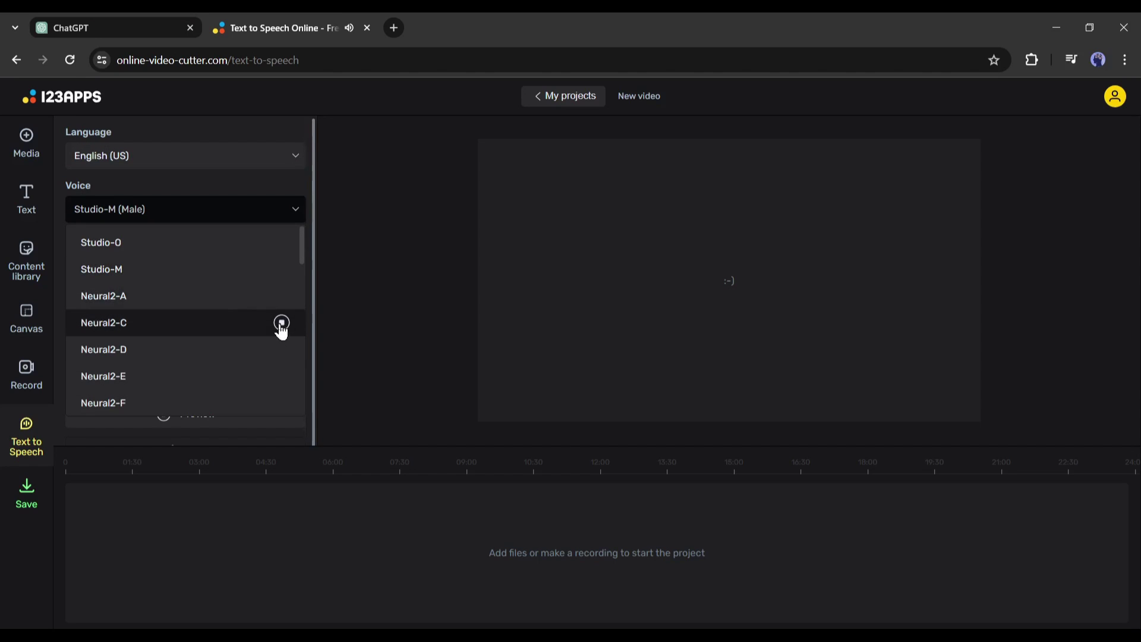
click(161, 331)
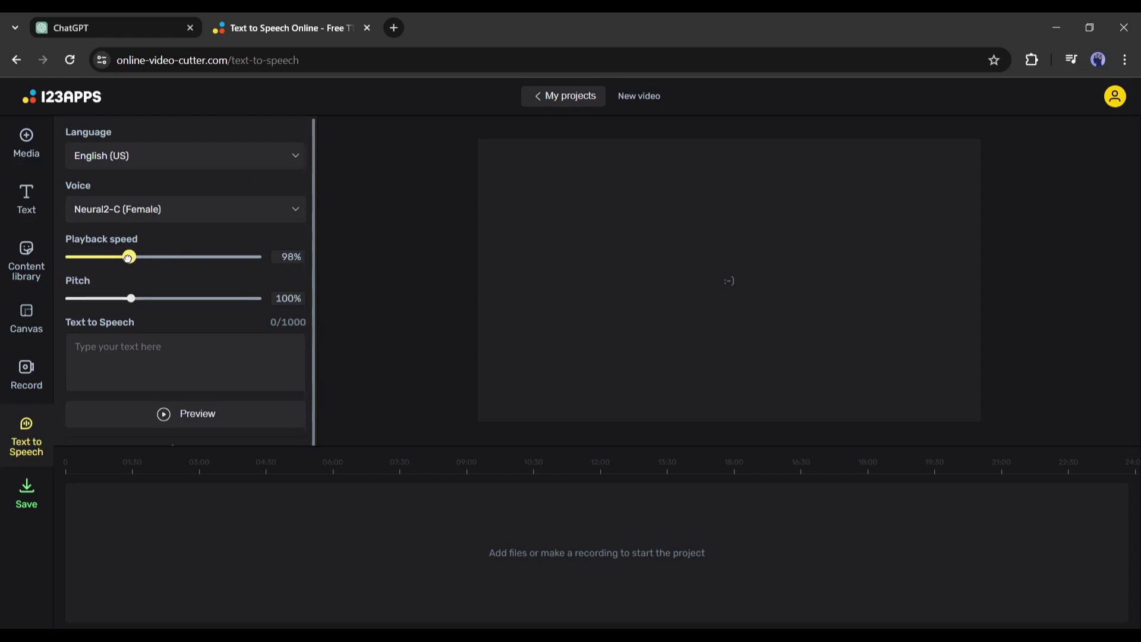
Go back to the ChatGPT story and scroll up to Scene 1's narration
click(107, 21)
click(336, 269)
scroll(217, 327, up, 3)
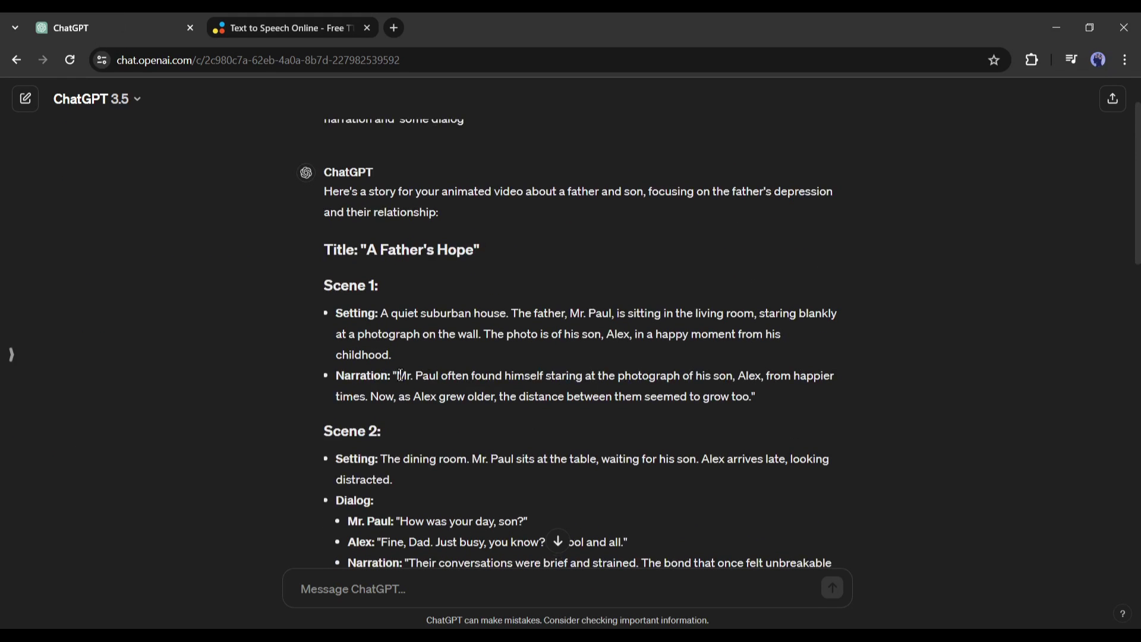
Bring the Scene 1 narration into the Text to Speech editor and preview it
drag(402, 375, 737, 395)
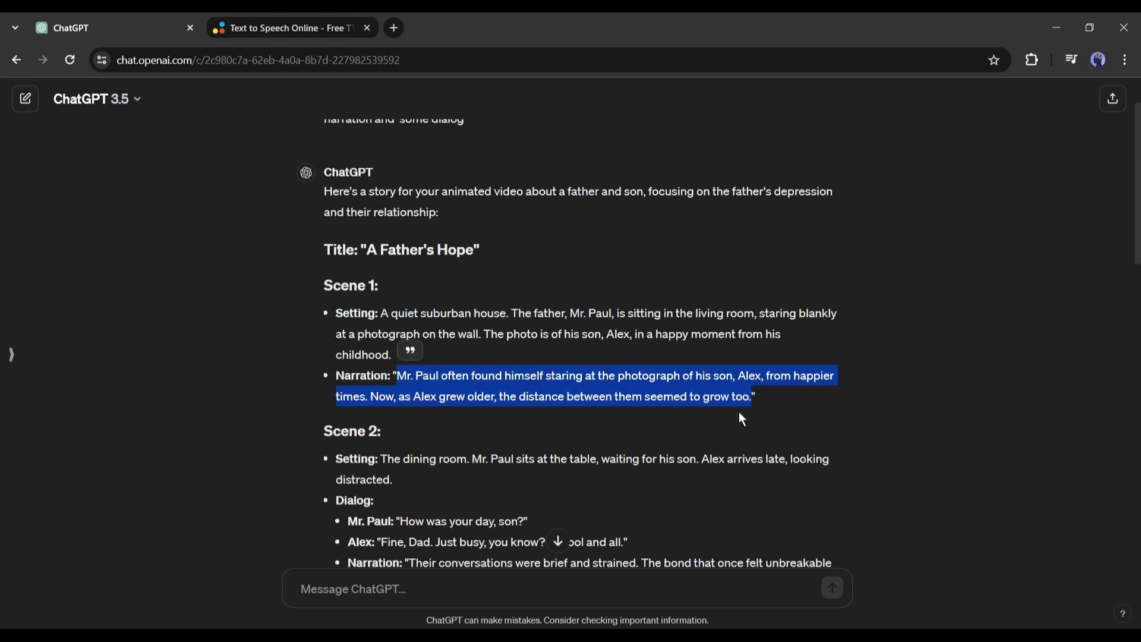
click(337, 15)
scroll(155, 357, down, 1)
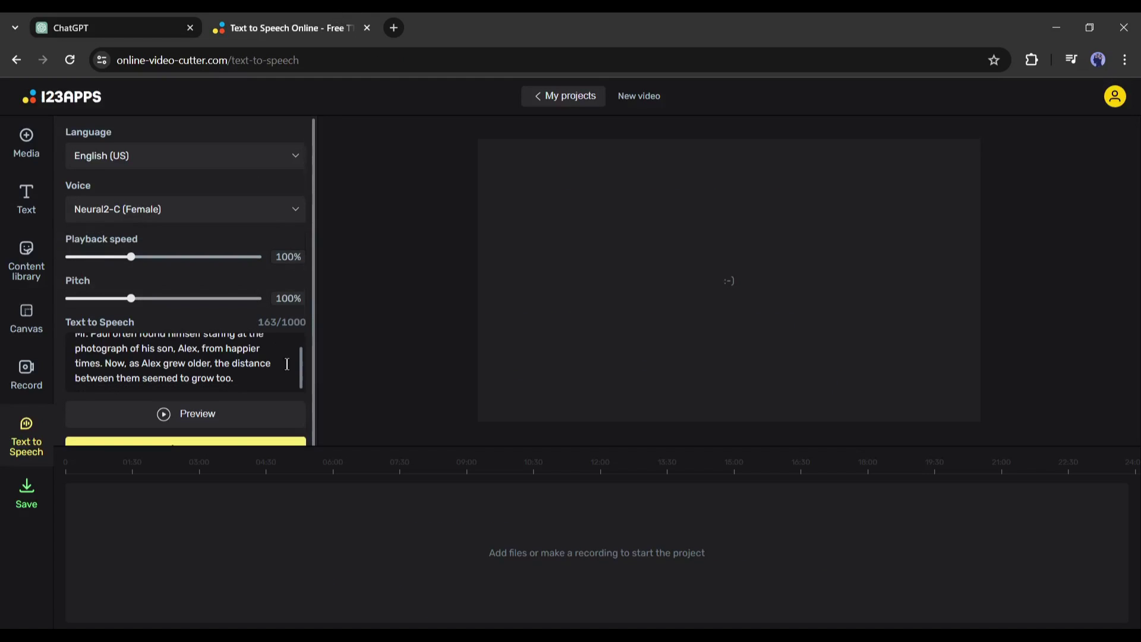
click(172, 413)
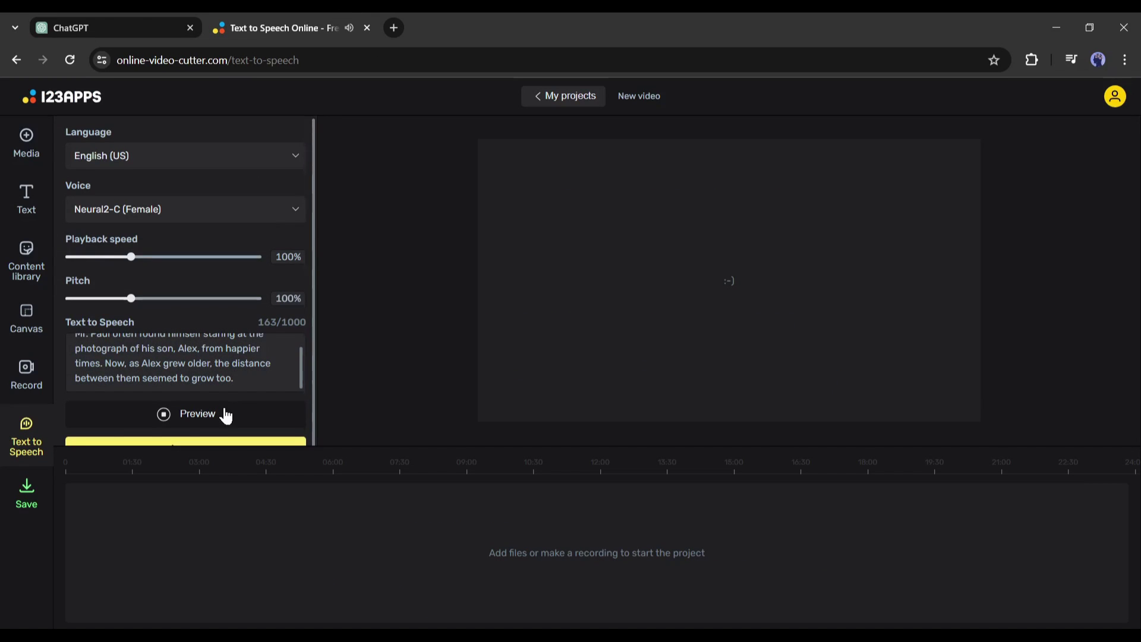
Add the Scene 1 narration as a 12.24-second Neural2-C clip and play it back
scroll(202, 362, up, 1)
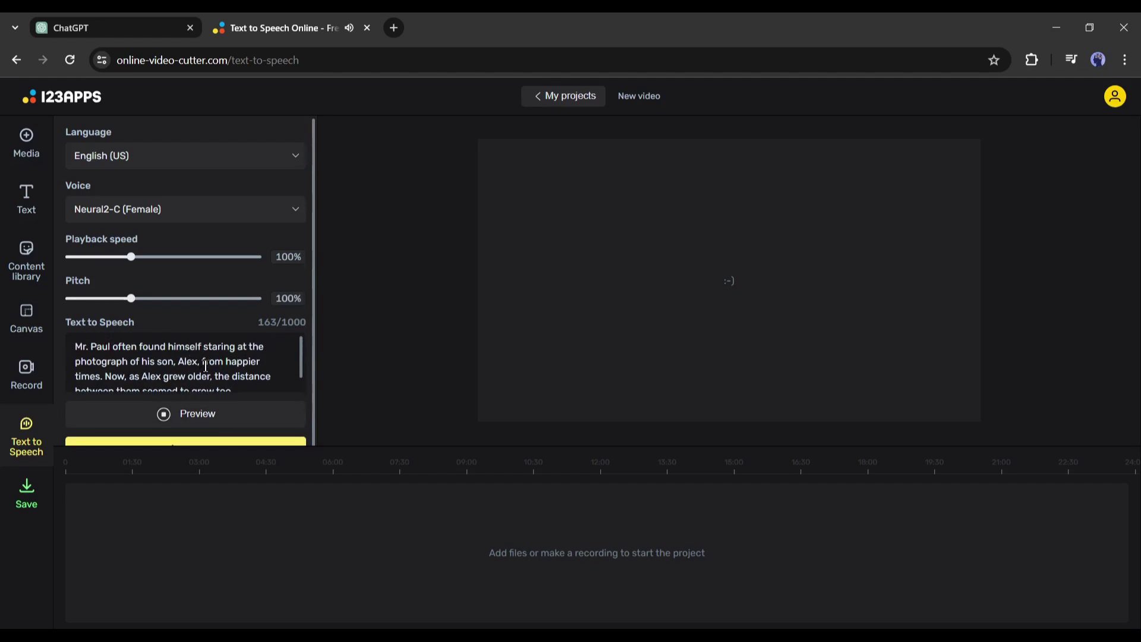
scroll(207, 367, down, 1)
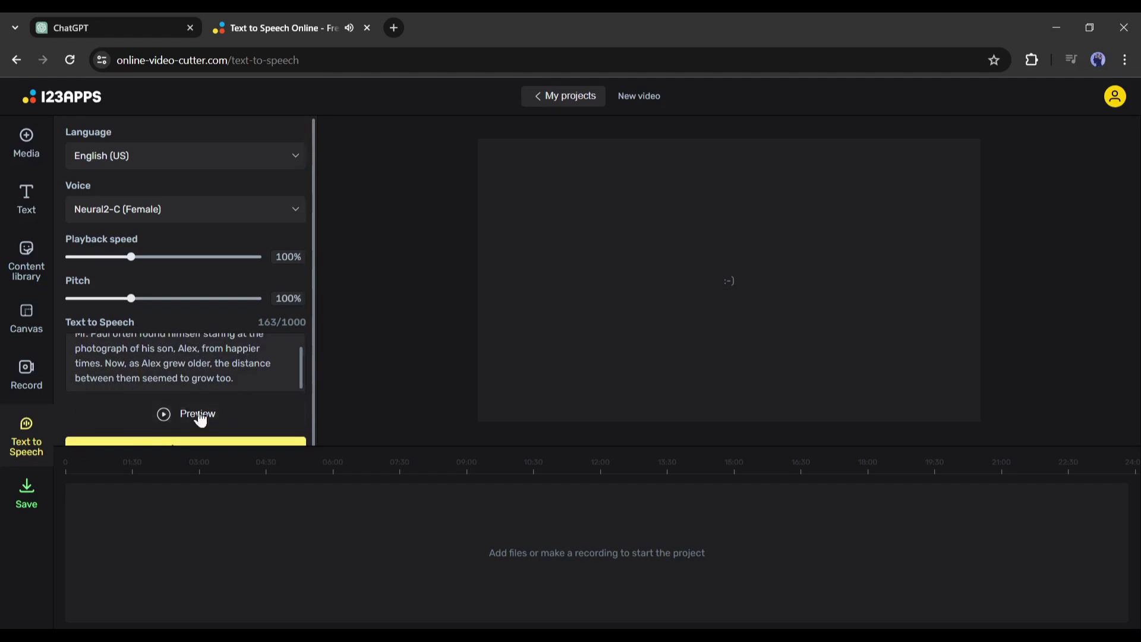
scroll(133, 433, down, 1)
click(166, 439)
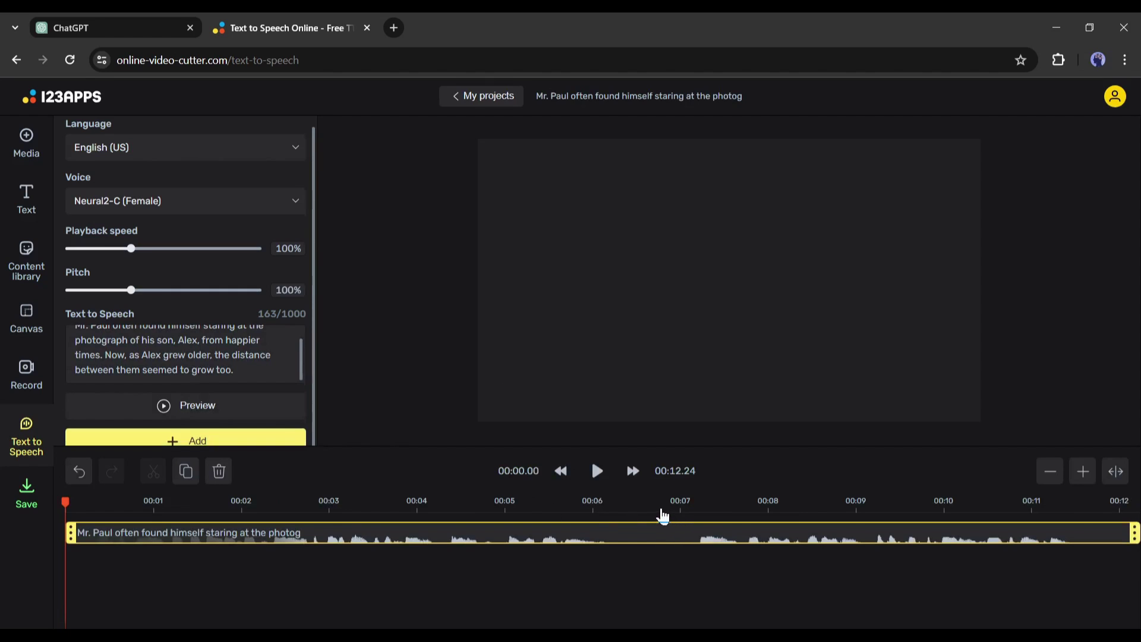
key(space)
key(space)
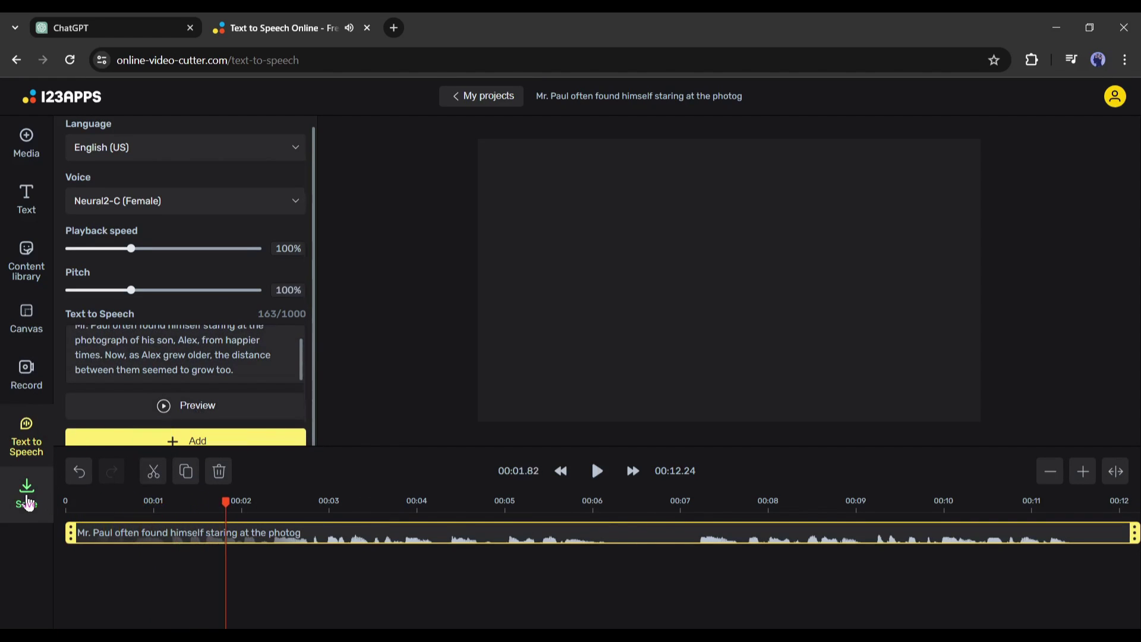
click(27, 498)
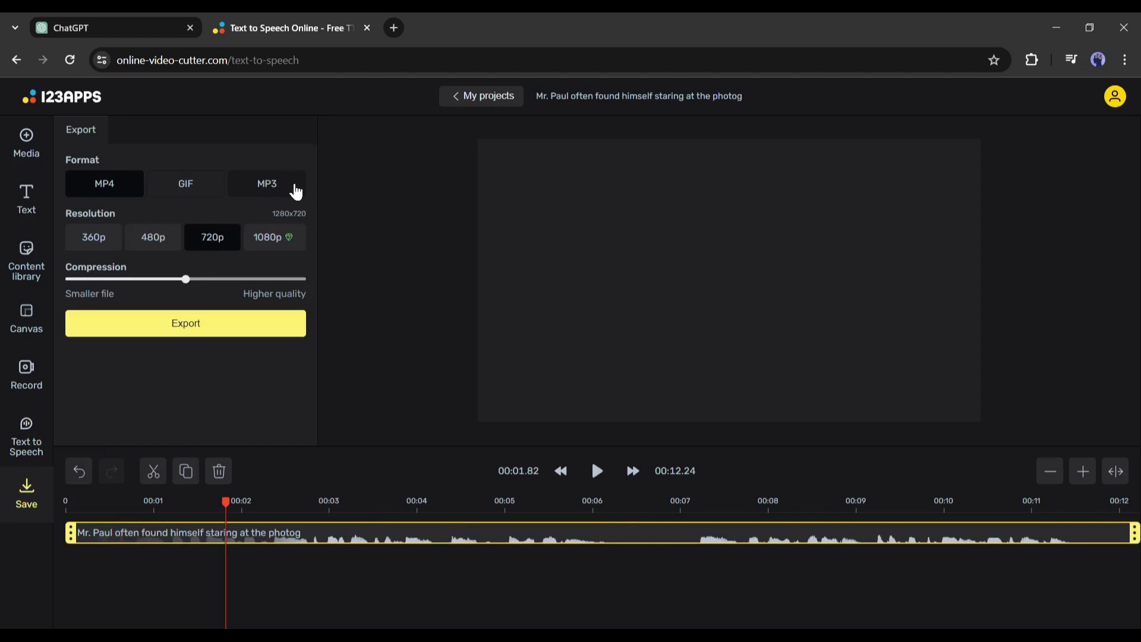
Export the Scene 1 narration clip as a 245 KB MP3 and download it
click(295, 191)
click(209, 219)
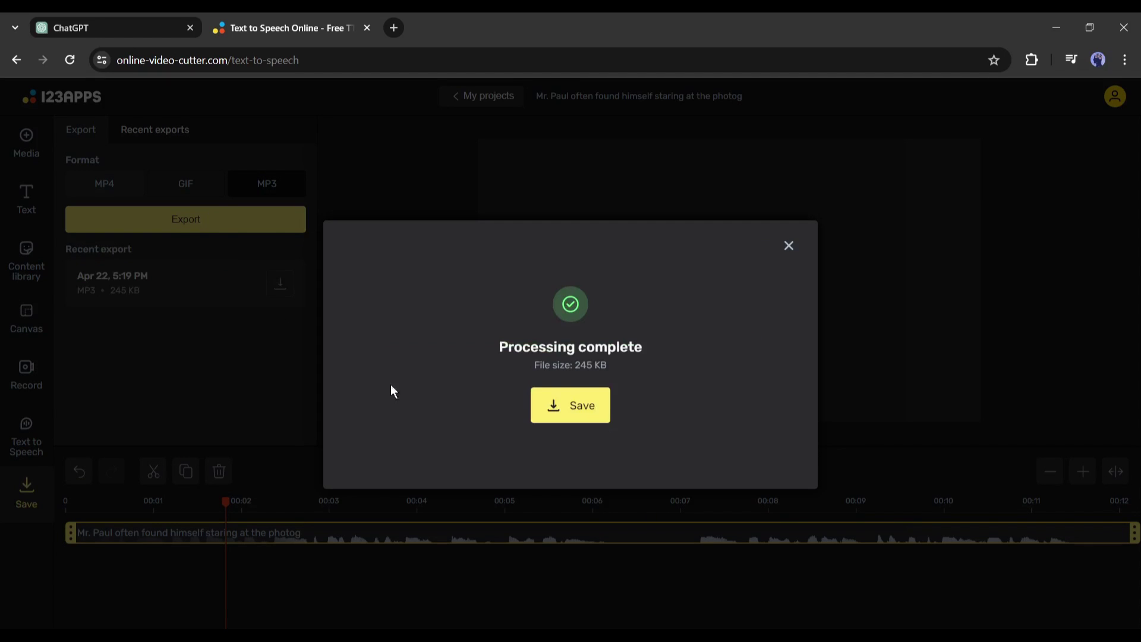
click(592, 422)
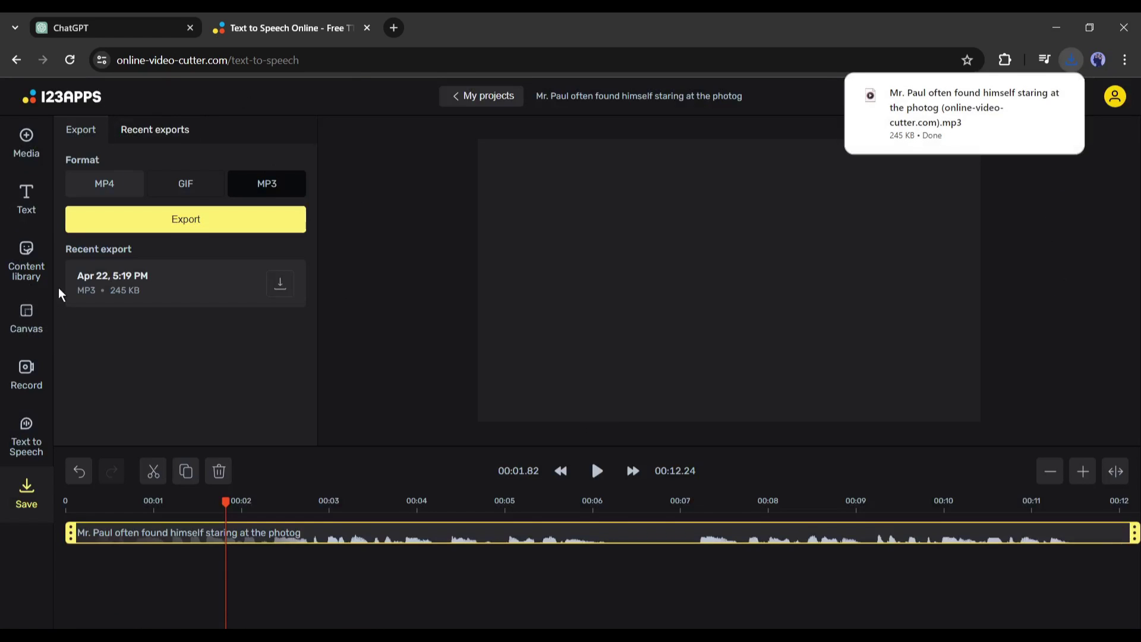
click(26, 436)
Copy Mr. Paul's line 'How was your day, son?' from ChatGPT into the speech box
click(107, 28)
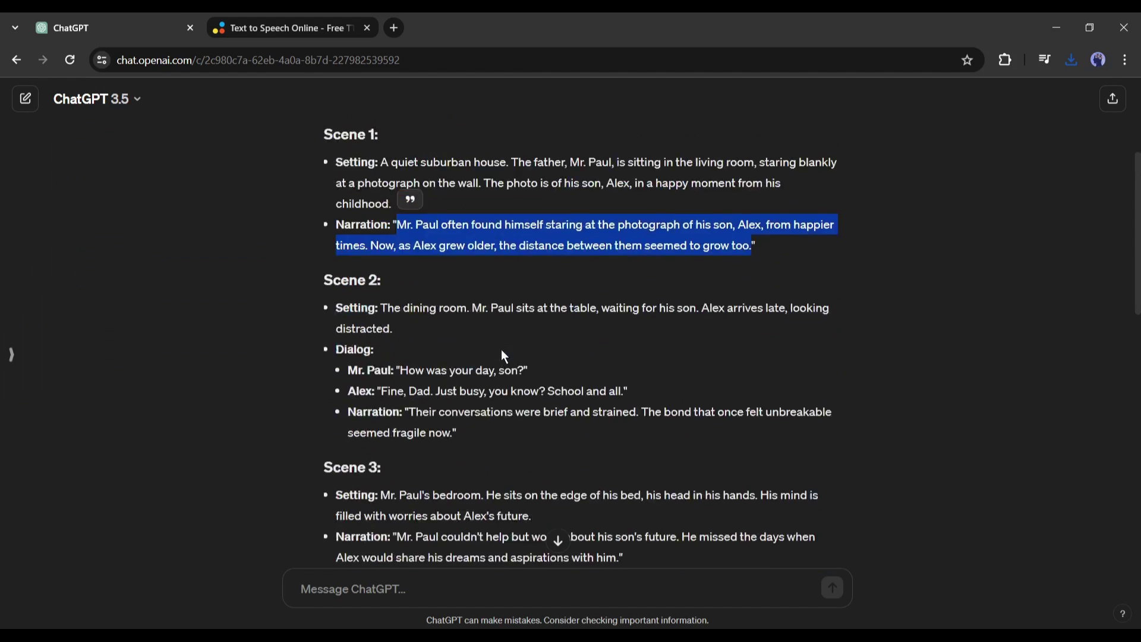
scroll(506, 356, down, 2)
drag(400, 298, 525, 298)
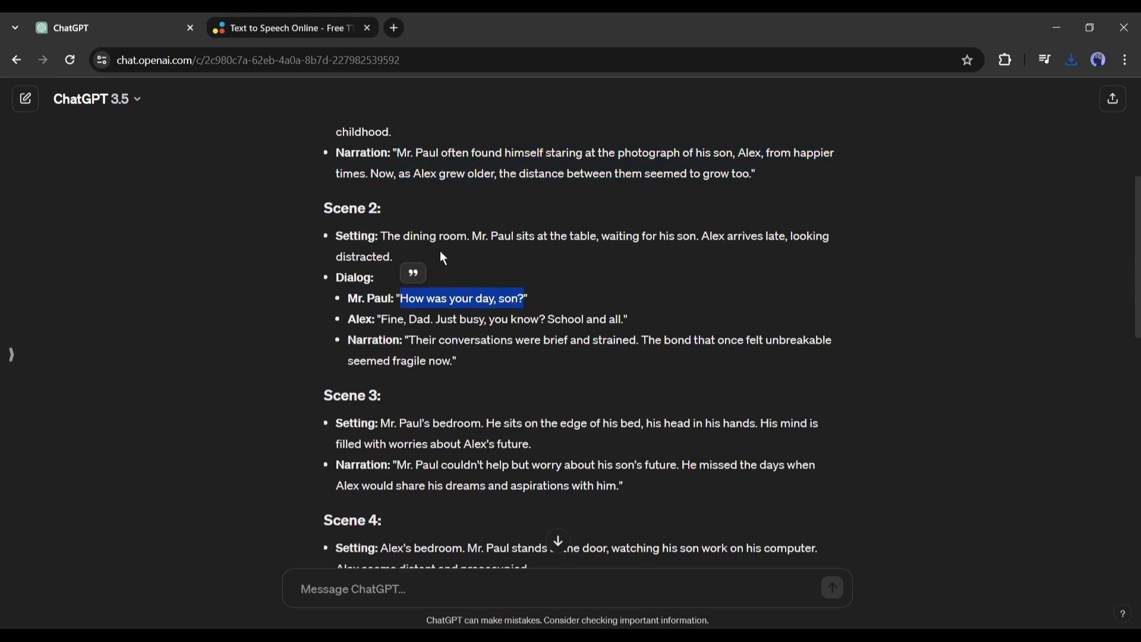
key(ctrl+c)
click(285, 28)
click(216, 336)
key(ctrl+a)
key(ctrl+v)
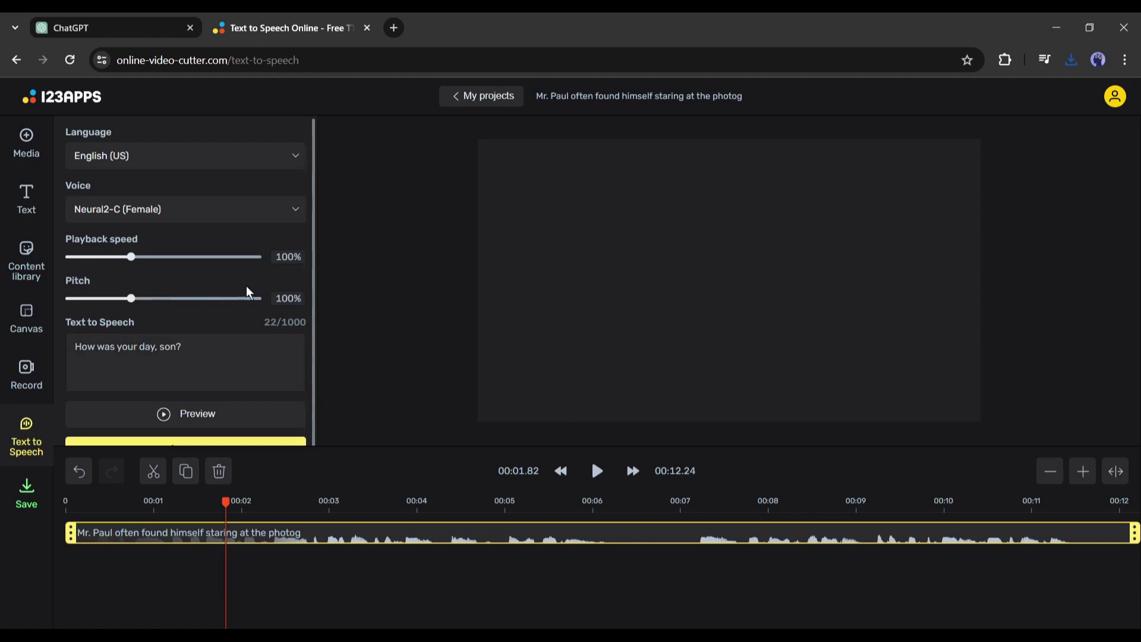
Switch to the Studio-M (Male) voice, delete the narration clip, and add the 1.18-second line
click(148, 217)
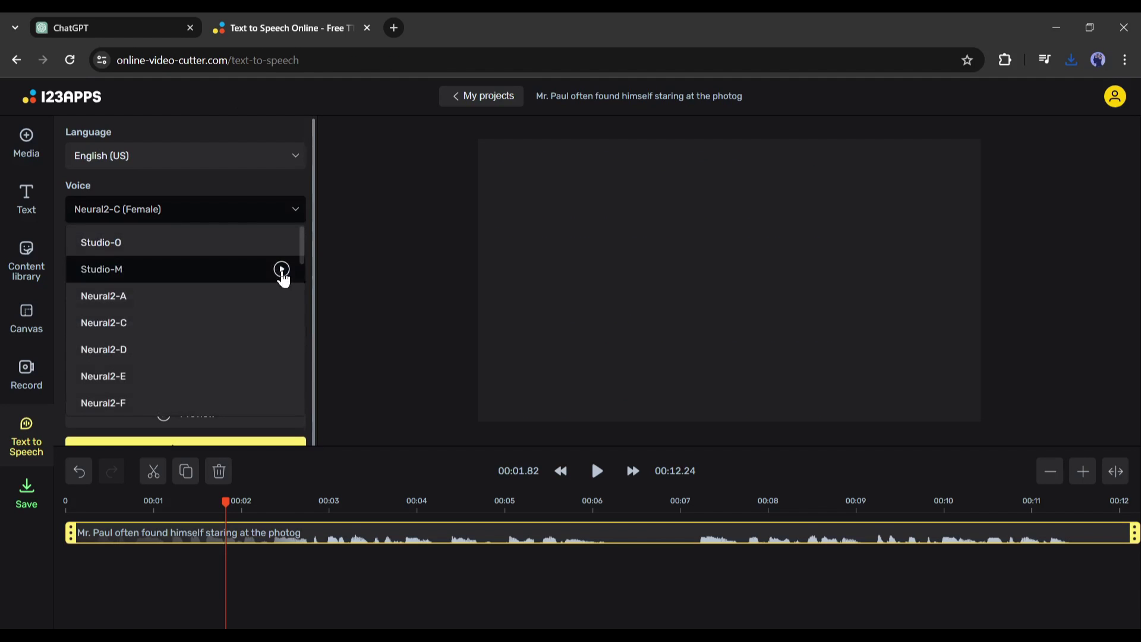
click(282, 270)
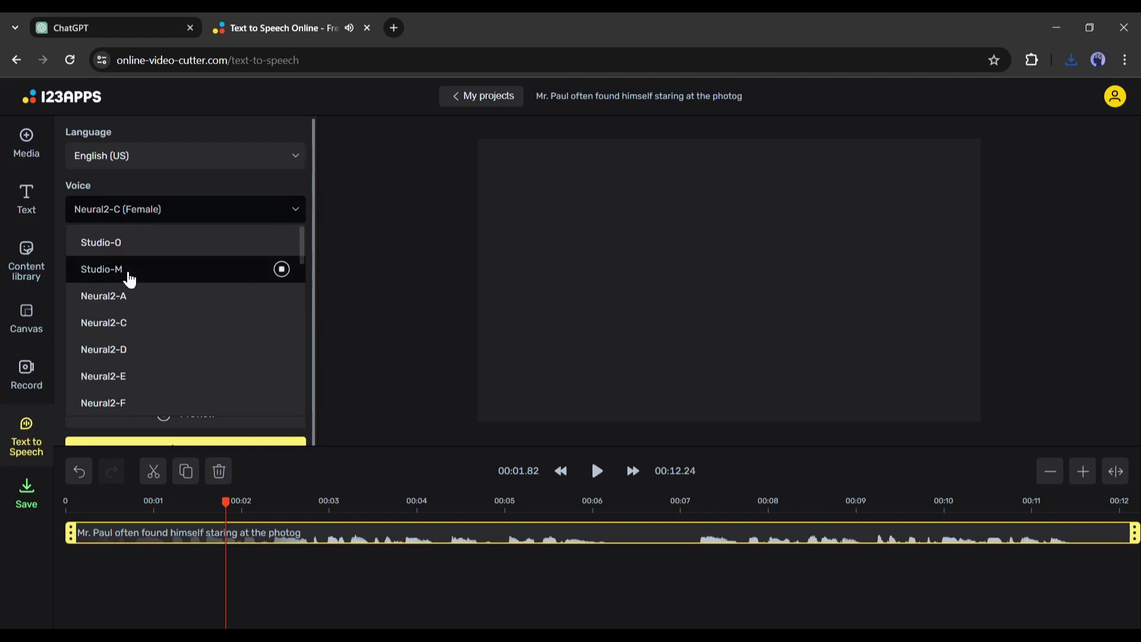
click(129, 272)
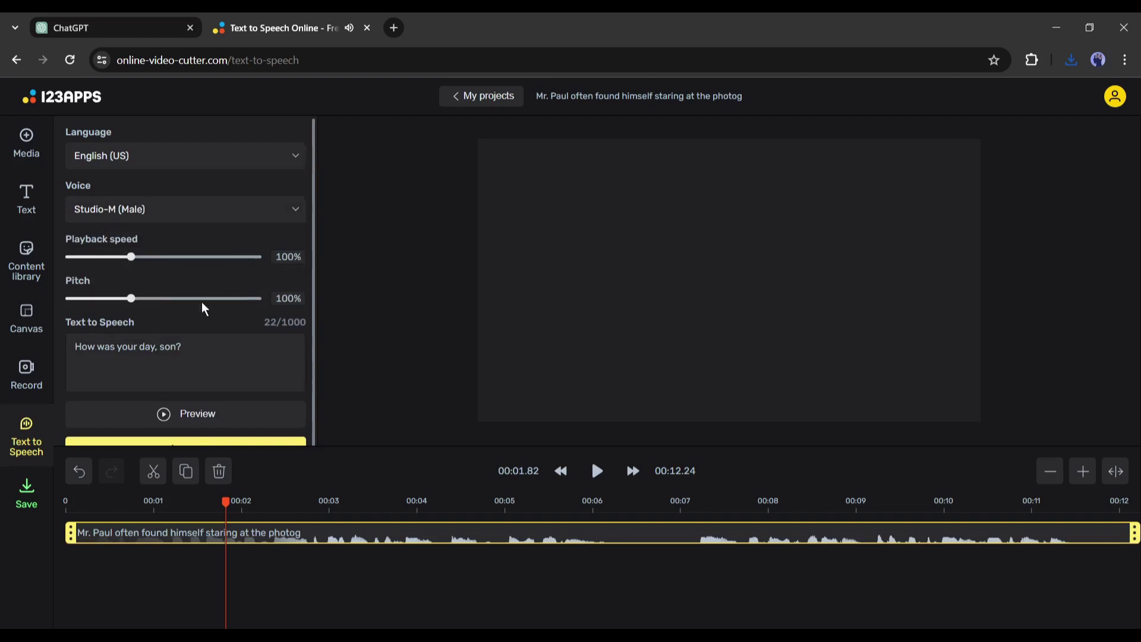
scroll(164, 426, down, 1)
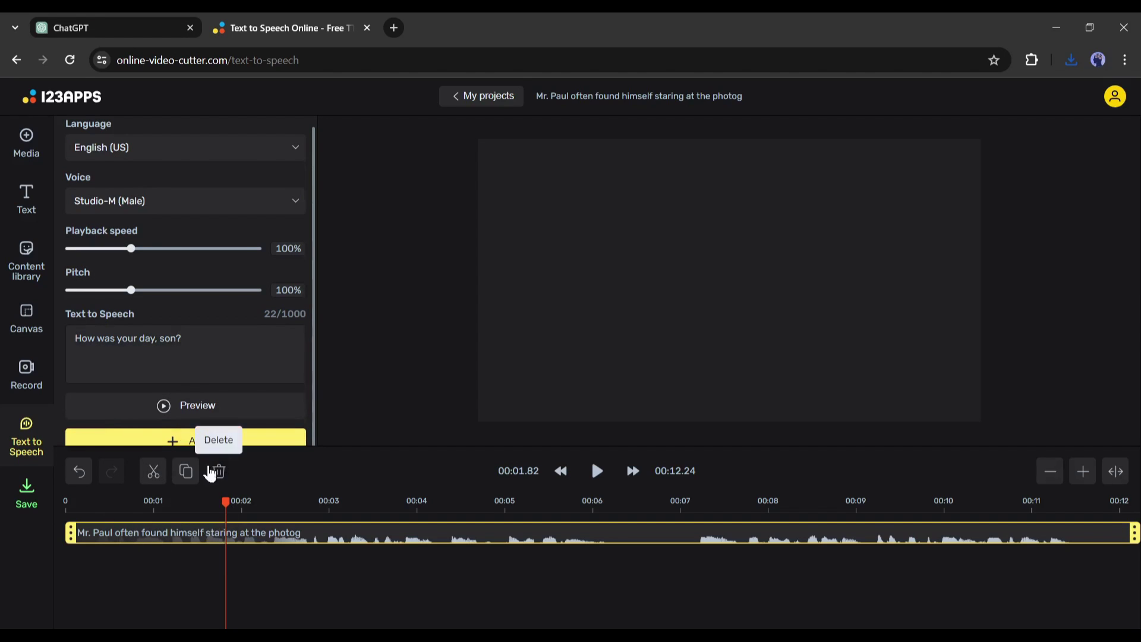
click(219, 471)
click(27, 440)
click(179, 441)
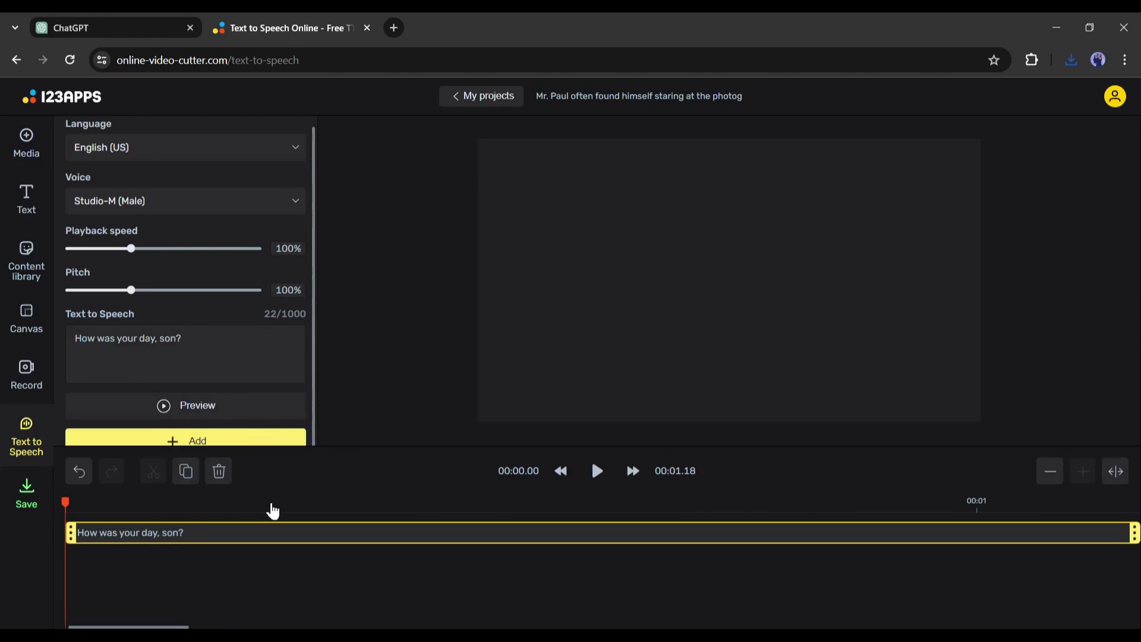
Export Mr. Paul's line as a 29 KB MP3, download it, and clear the timeline
click(26, 494)
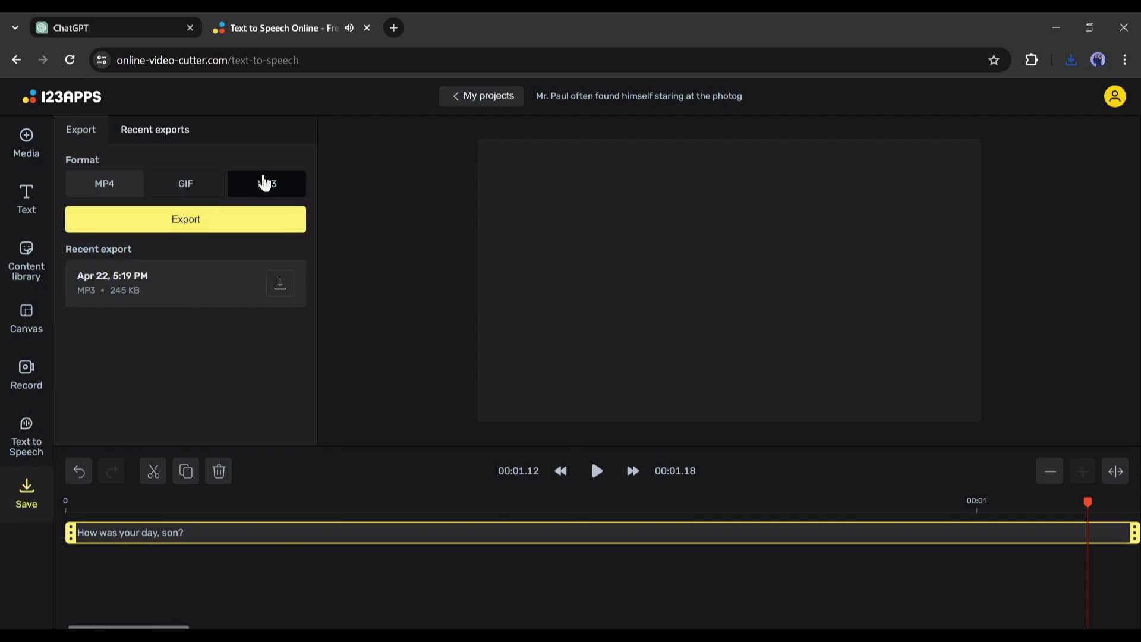
click(203, 219)
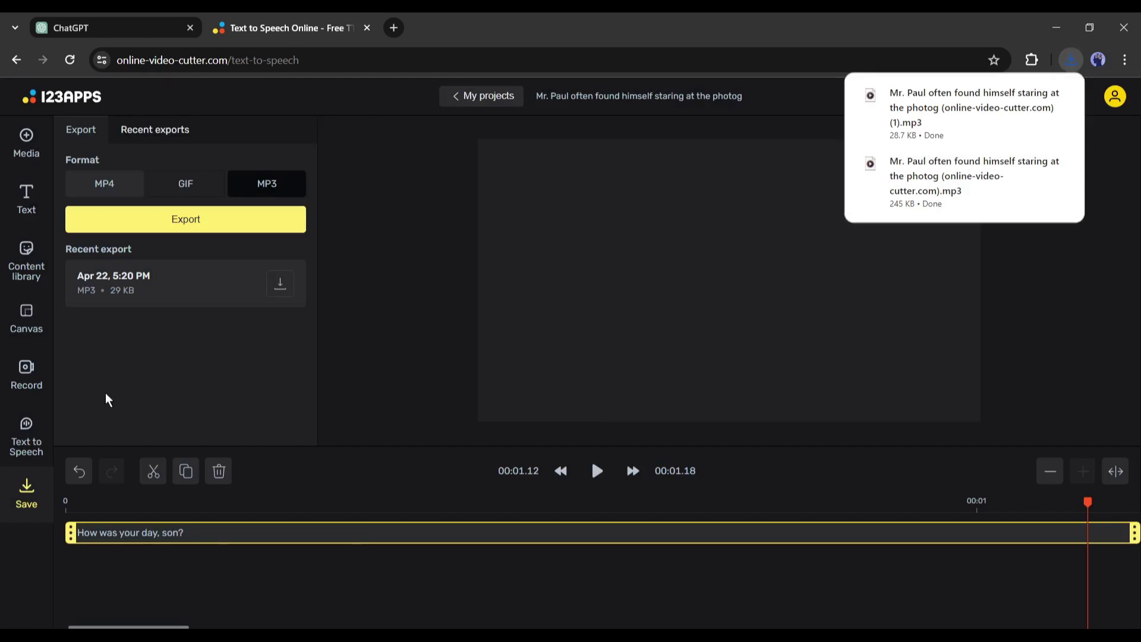
click(218, 471)
click(26, 439)
Copy Alex's reply from the ChatGPT script into the speech box, replacing the old text
key(ctrl+1)
drag(382, 321, 623, 326)
key(ctrl+c)
click(351, 28)
key(ctrl+a)
key(ctrl+v)
Preview voices, pick Neural2-A (Male), and add Alex's reply as a speech clip
click(165, 218)
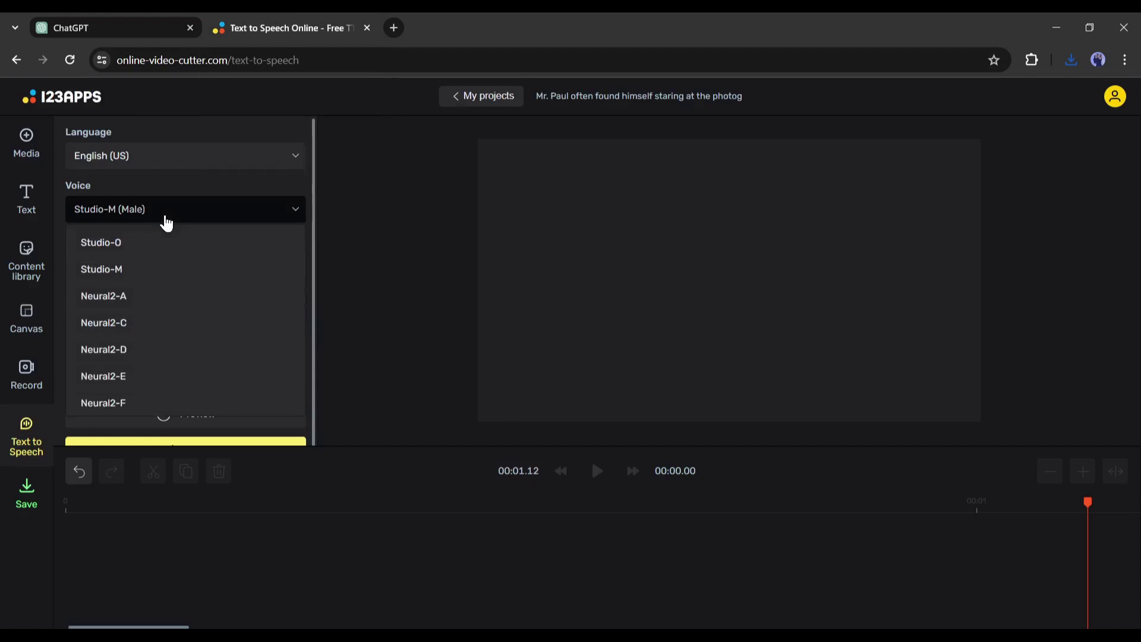
click(281, 351)
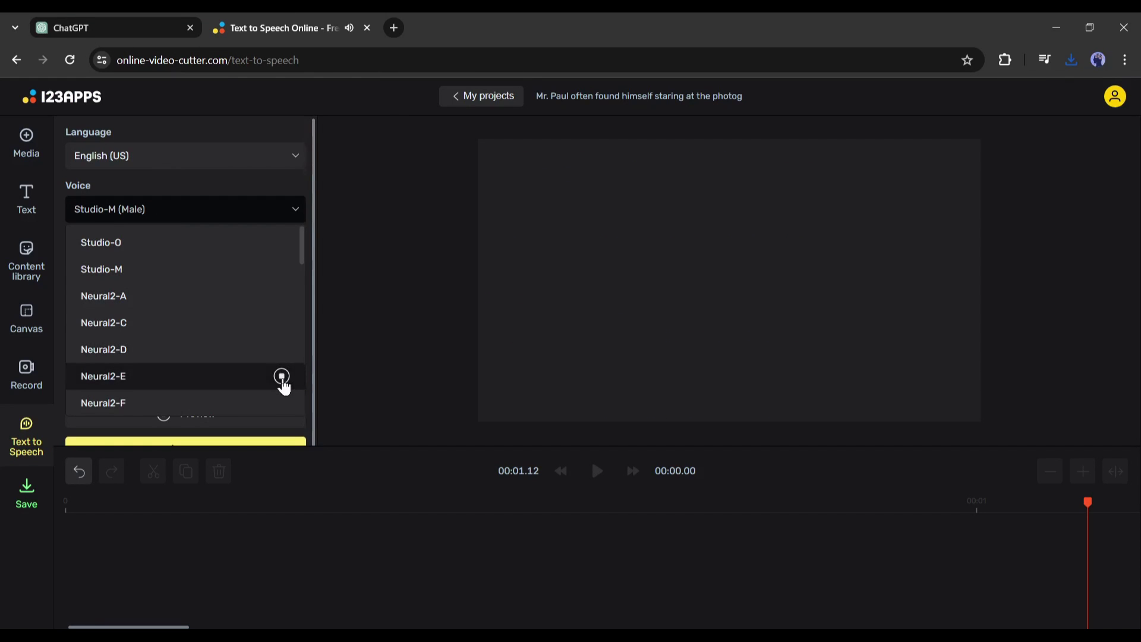
scroll(284, 386, down, 3)
scroll(280, 345, down, 5)
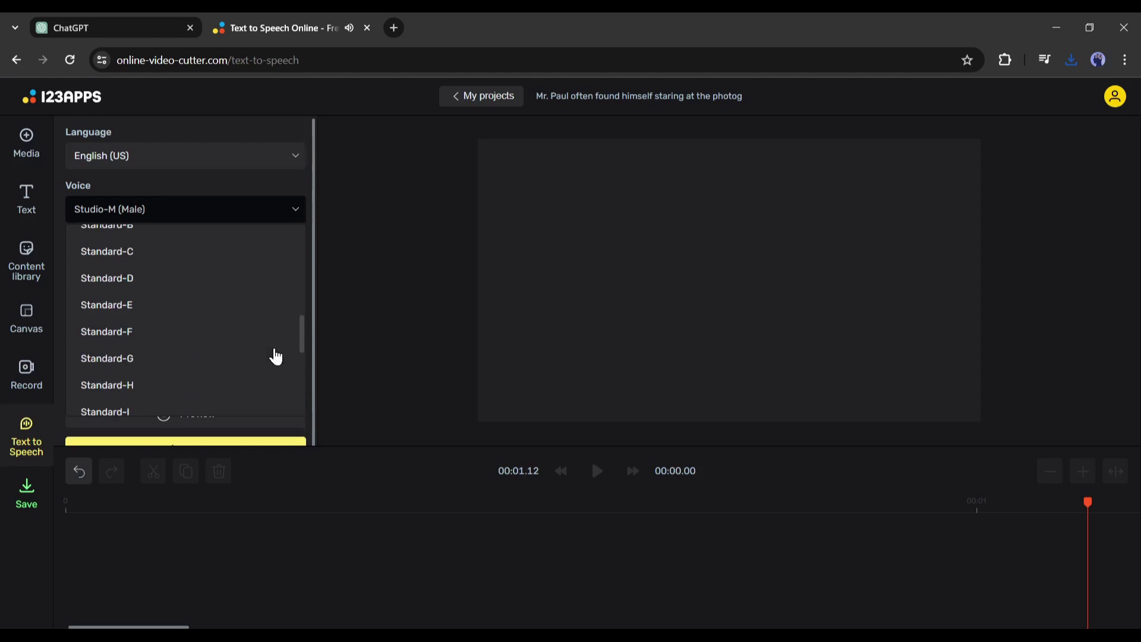
scroll(282, 297, up, 7)
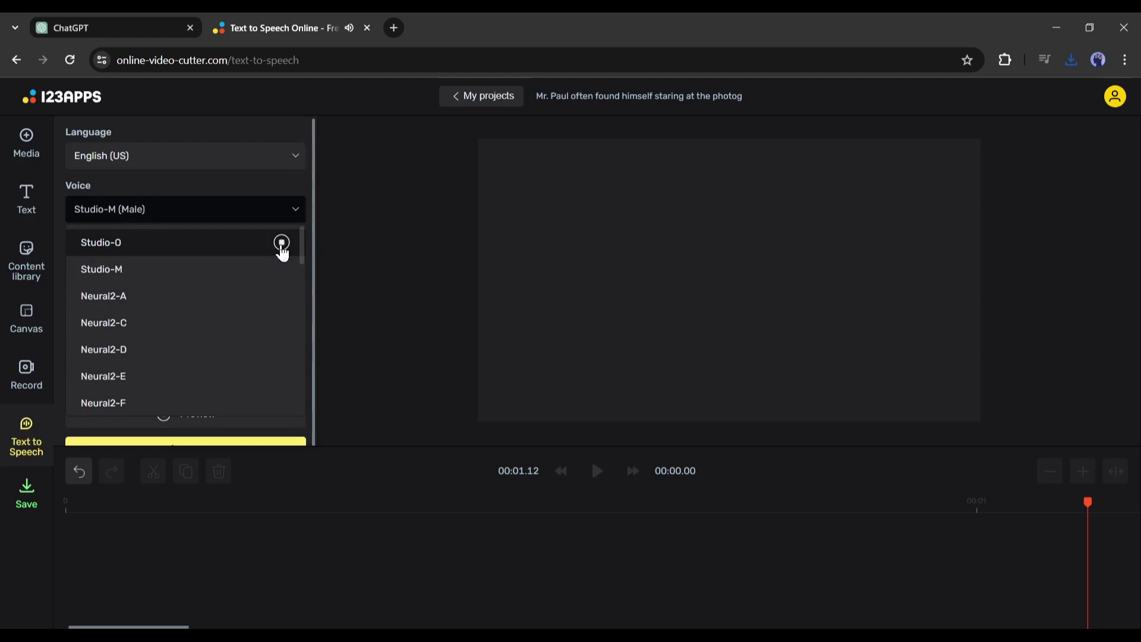
click(214, 293)
click(240, 438)
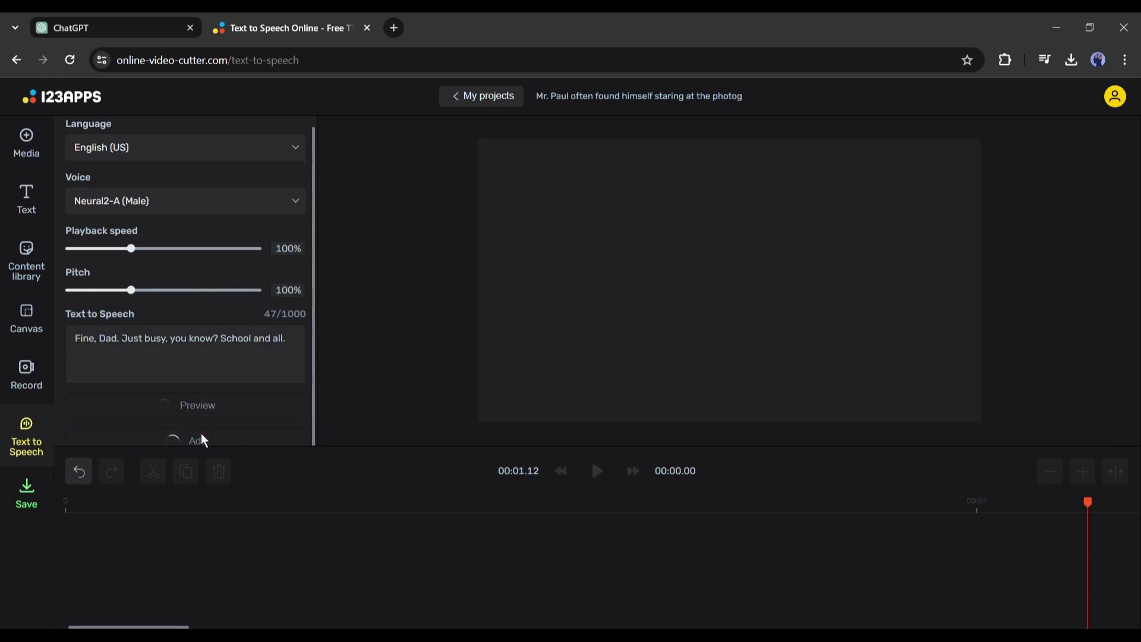
Open the export options and bring over the Scene 2 narration from ChatGPT
click(45, 509)
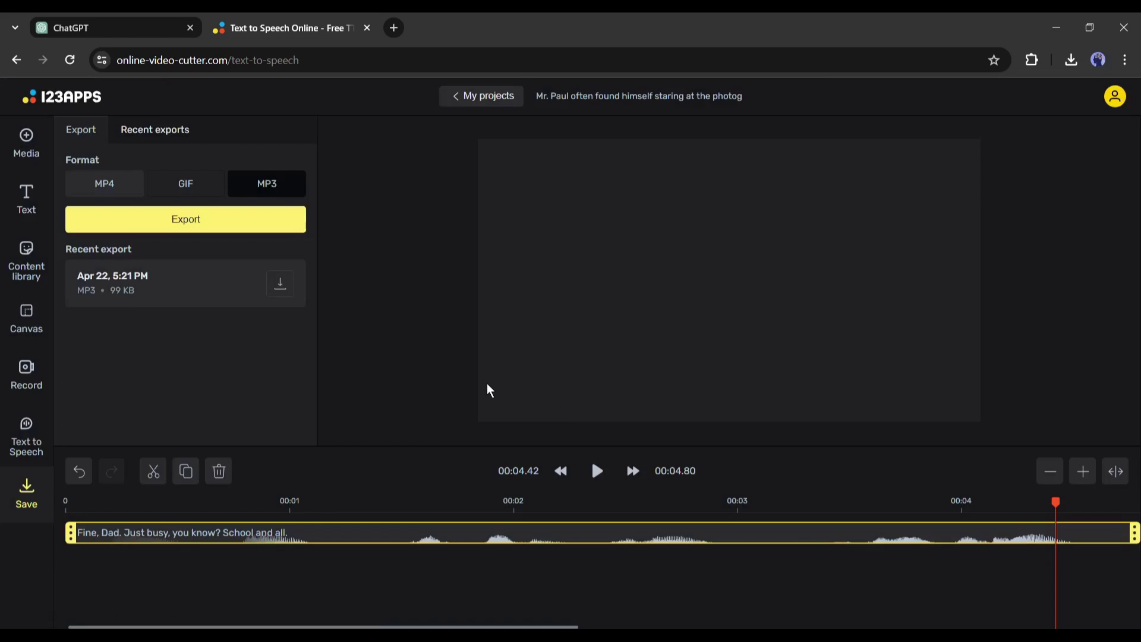
key(ctrl+Tab)
drag(411, 340, 456, 361)
key(ctrl+Tab)
click(185, 206)
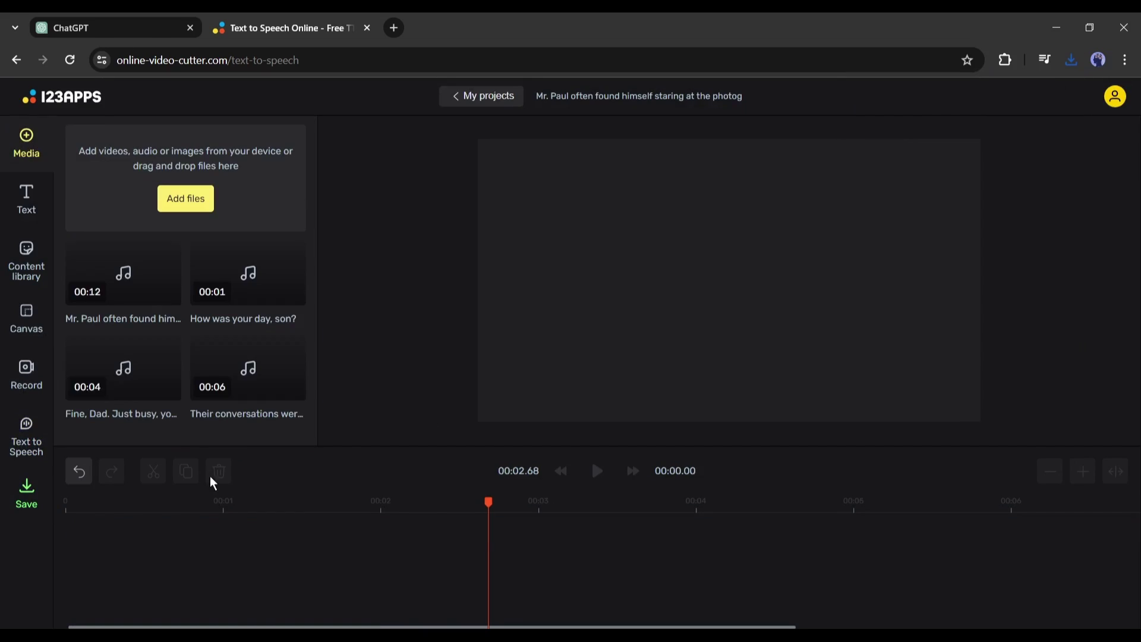
Bring the Scene 3 narration from ChatGPT and add it as an 8.71-second Neural2-C clip
key(ctrl+Tab)
drag(395, 315, 555, 337)
key(ctrl+v)
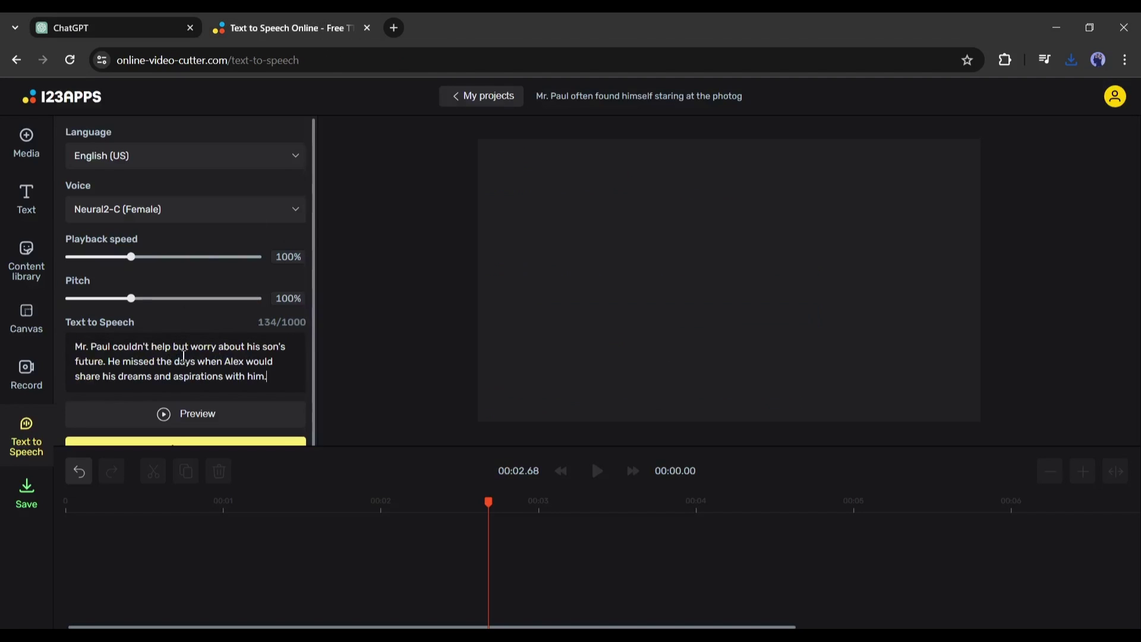
scroll(171, 433, down, 1)
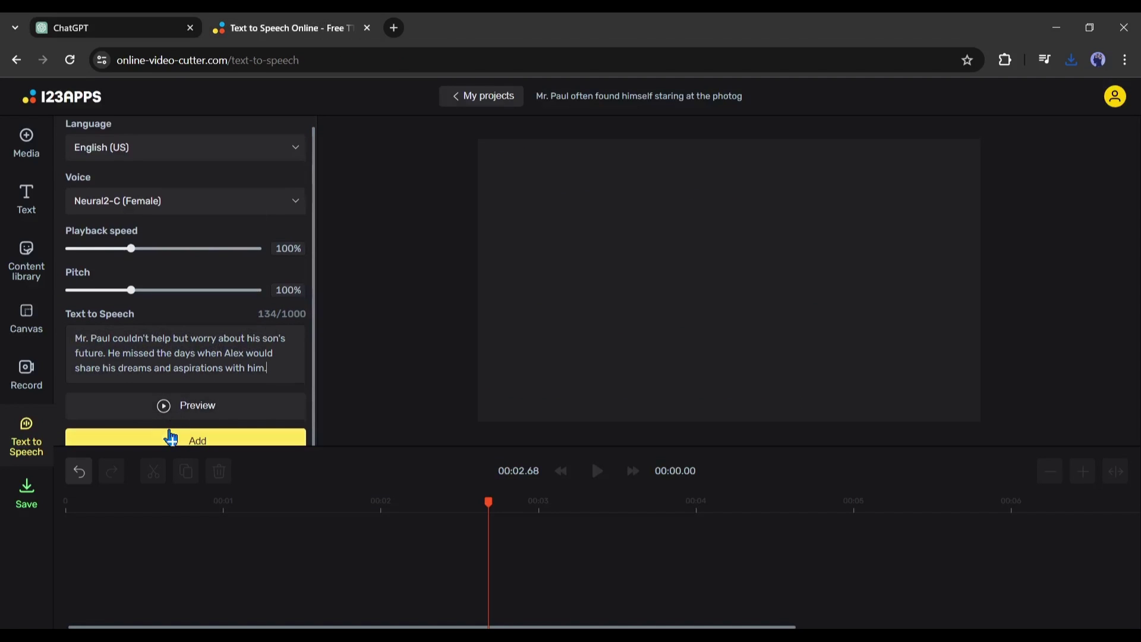
click(169, 443)
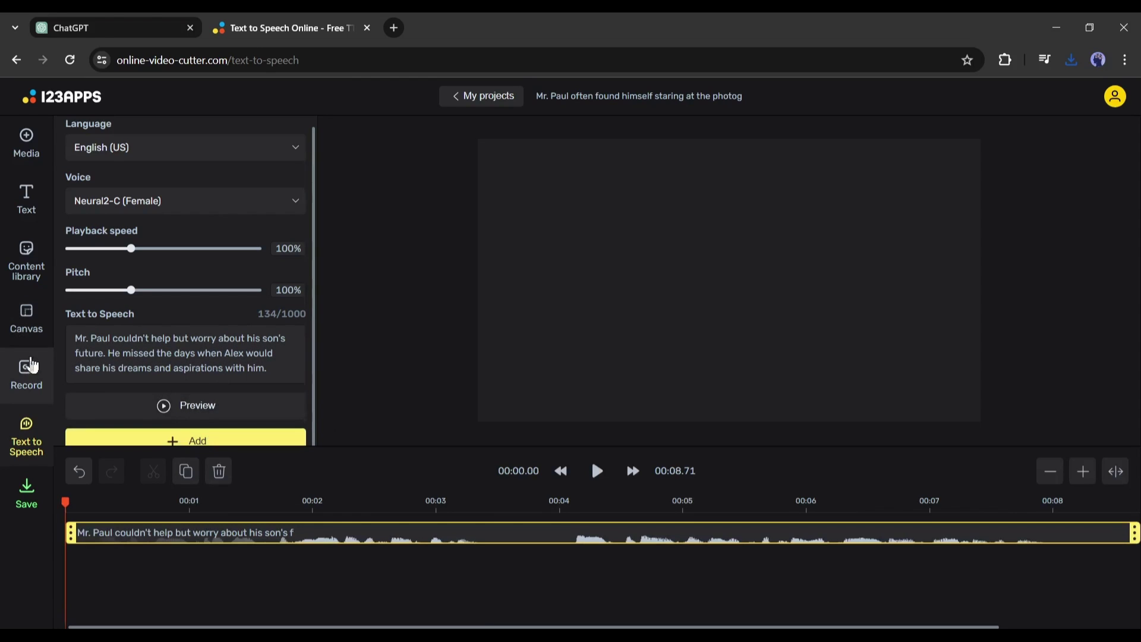
Export the Scene 3 narration as a 176 KB MP3
click(35, 510)
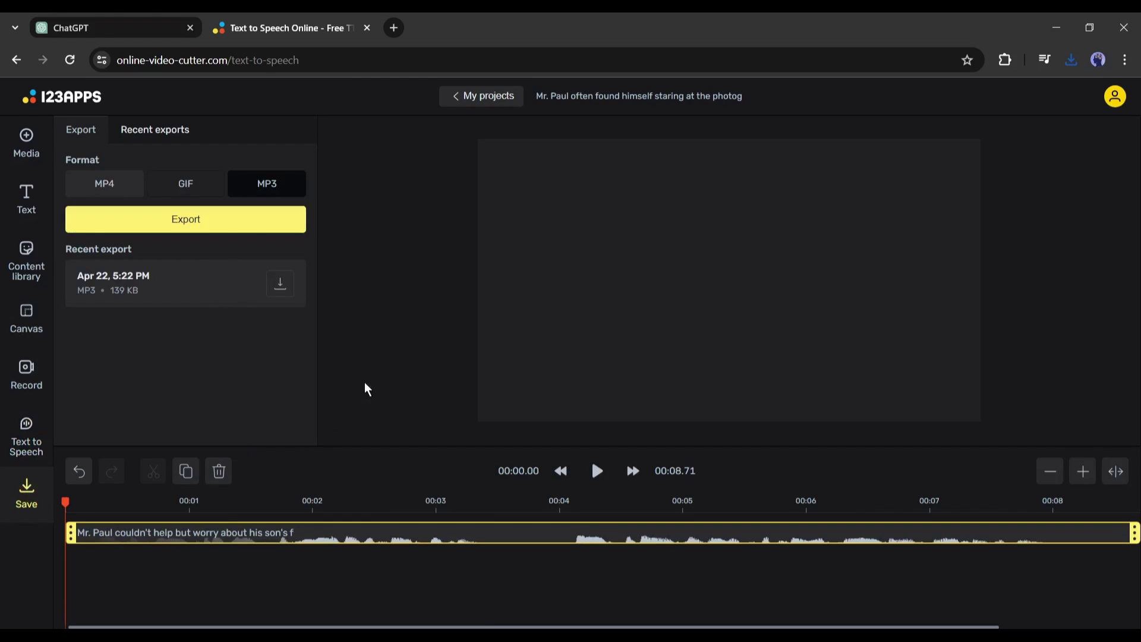
click(225, 221)
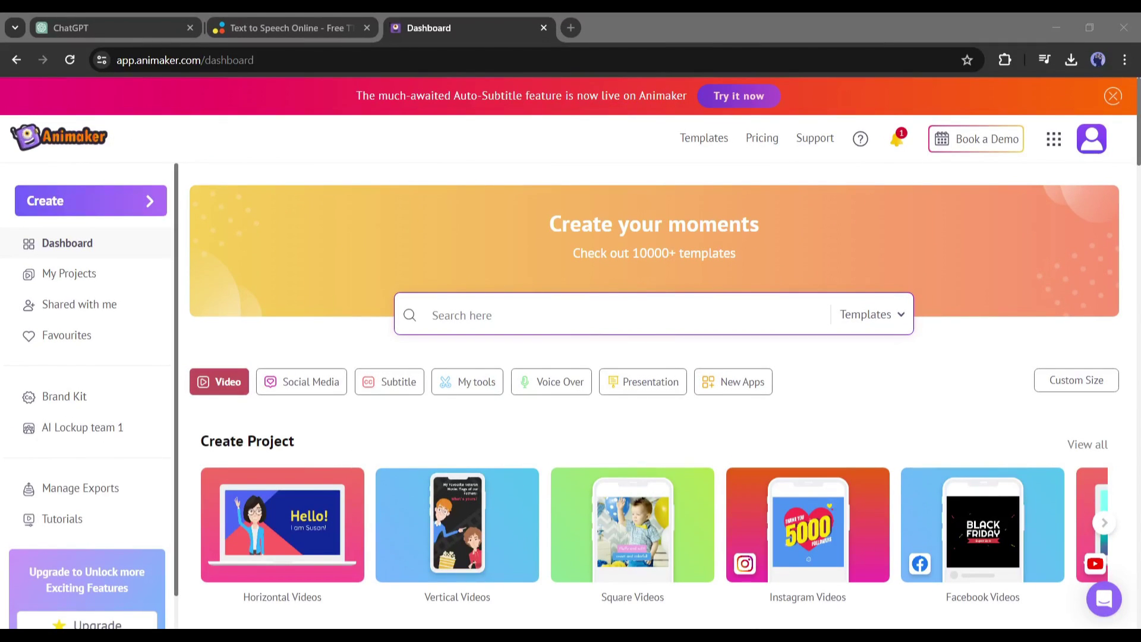
click(753, 272)
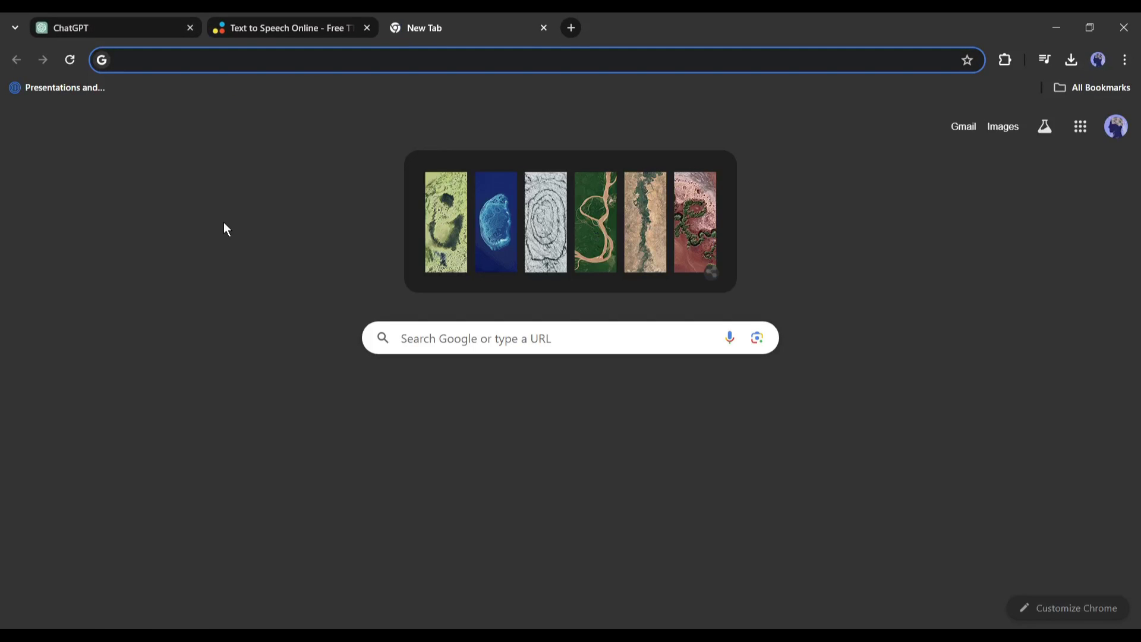
Search for 'Animaker AI' in the new Chrome tab and open the Animaker website
click(437, 335)
text(Animaker AI)
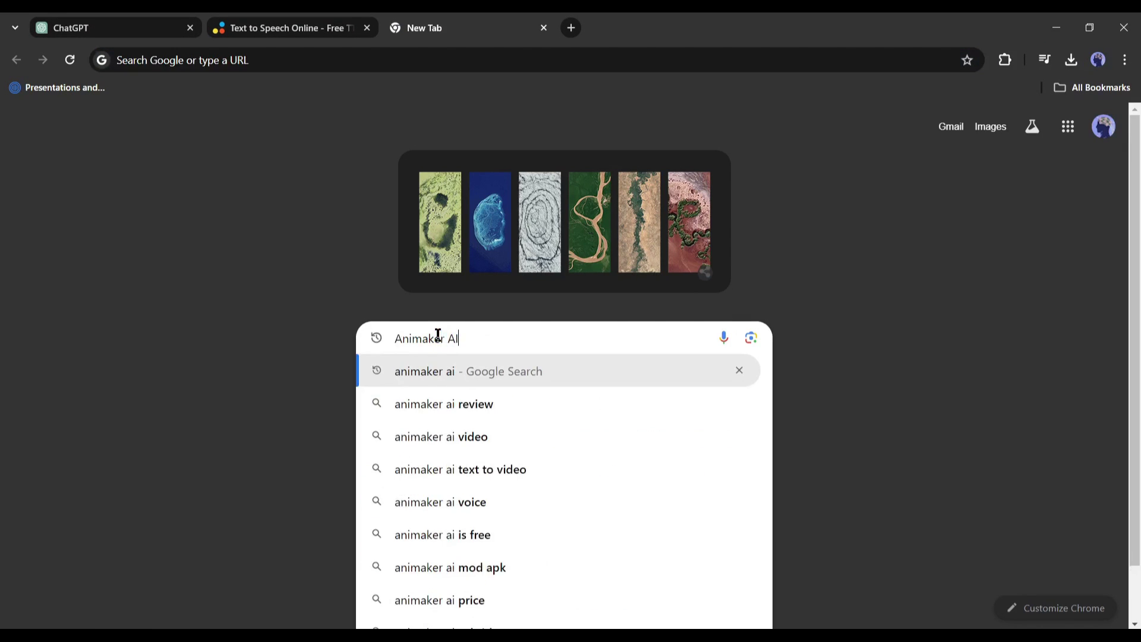
key(Return)
click(300, 246)
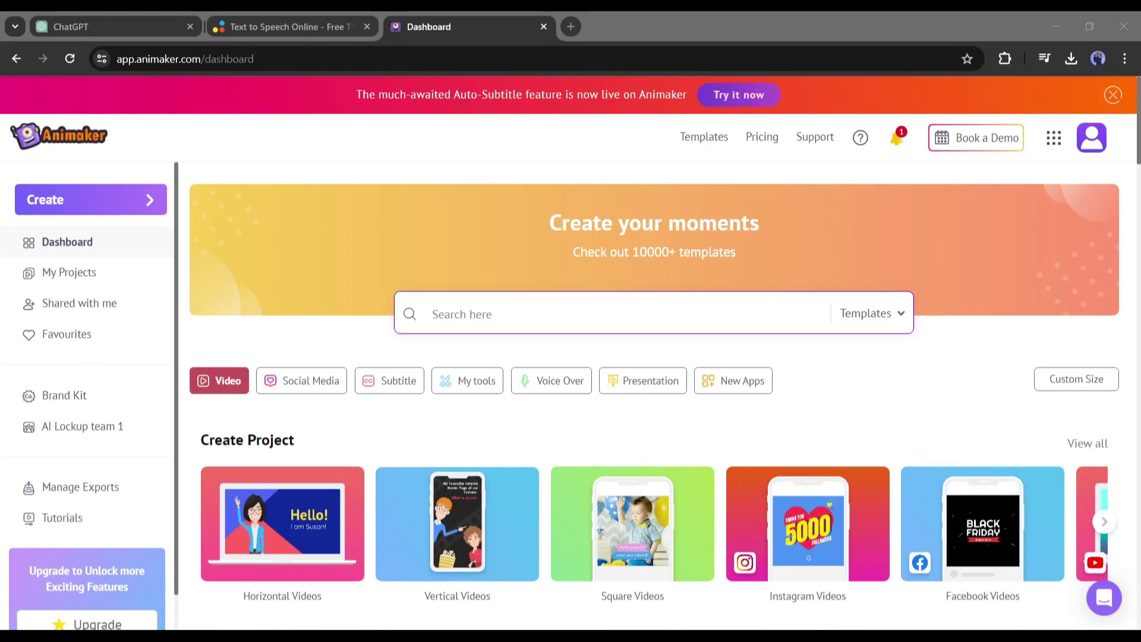
Browse the Animaker dashboard and open the Create menu listing video, character and voice options
click(754, 271)
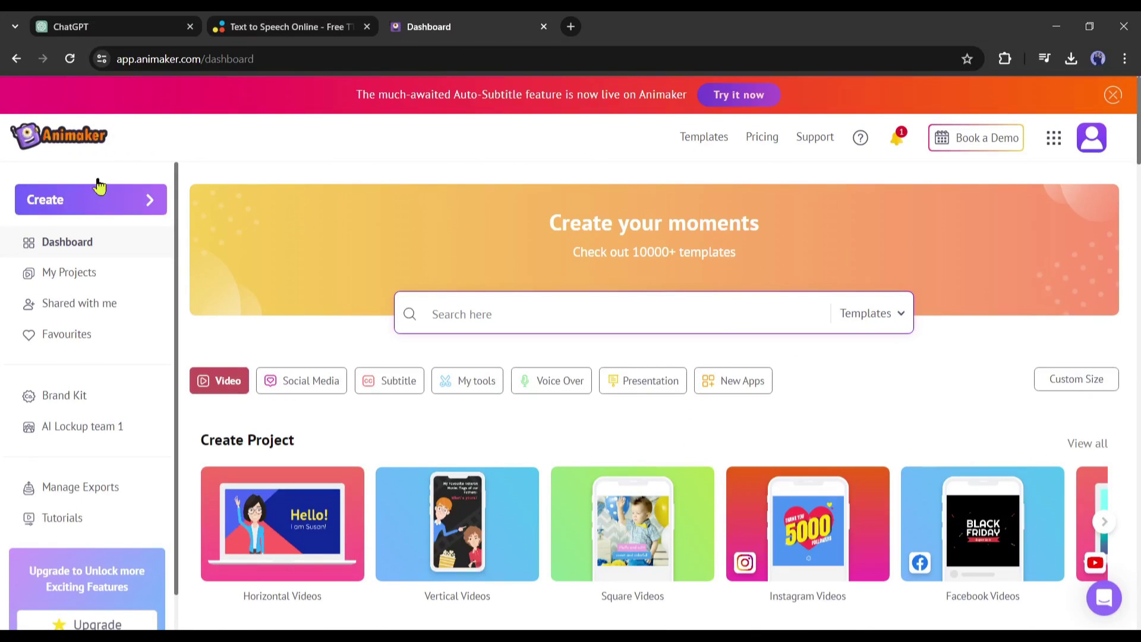
scroll(530, 427, down, 10)
scroll(554, 421, down, 5)
scroll(547, 413, up, 10)
scroll(504, 383, up, 2)
scroll(505, 380, down, 12)
scroll(582, 387, down, 5)
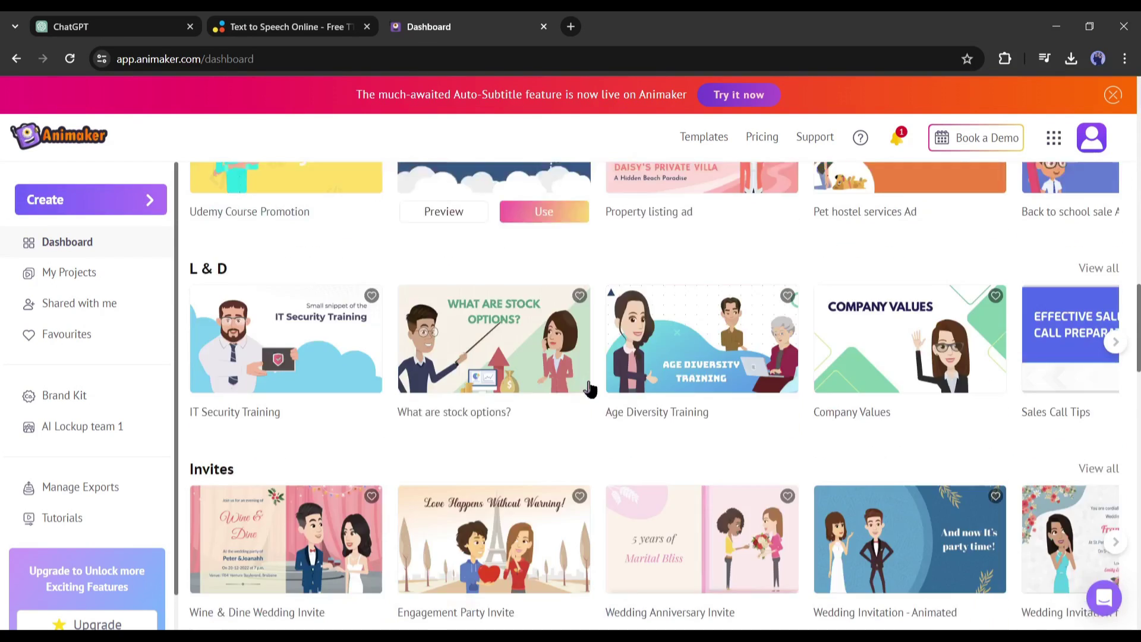
scroll(555, 383, up, 12)
scroll(537, 374, up, 7)
scroll(520, 366, down, 1)
scroll(517, 360, down, 6)
scroll(511, 324, up, 2)
scroll(510, 324, up, 5)
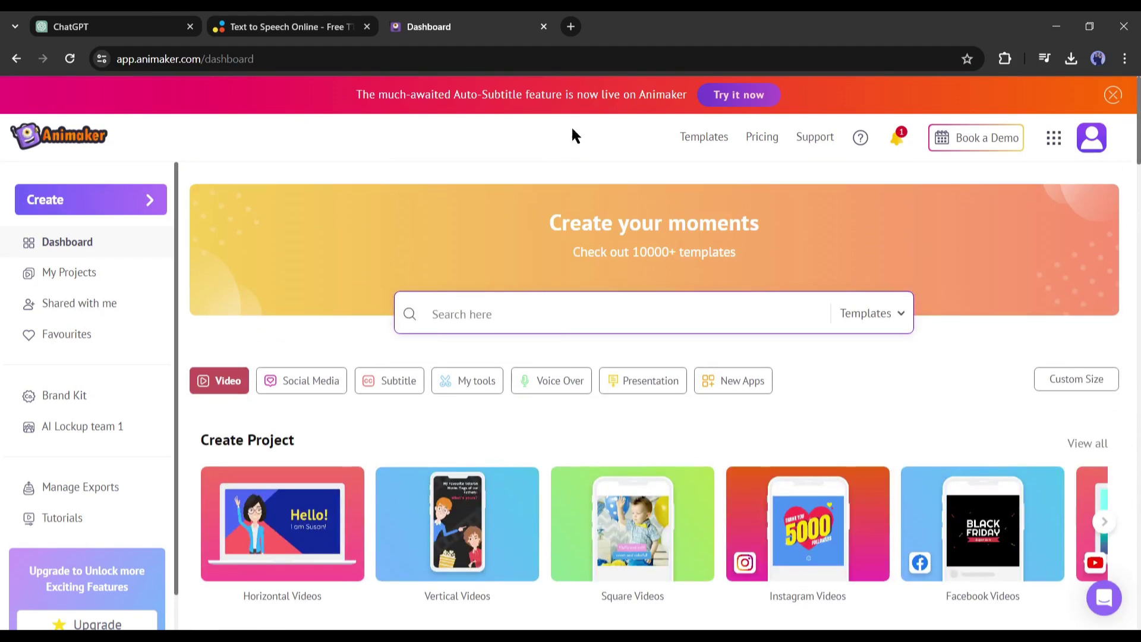
click(91, 209)
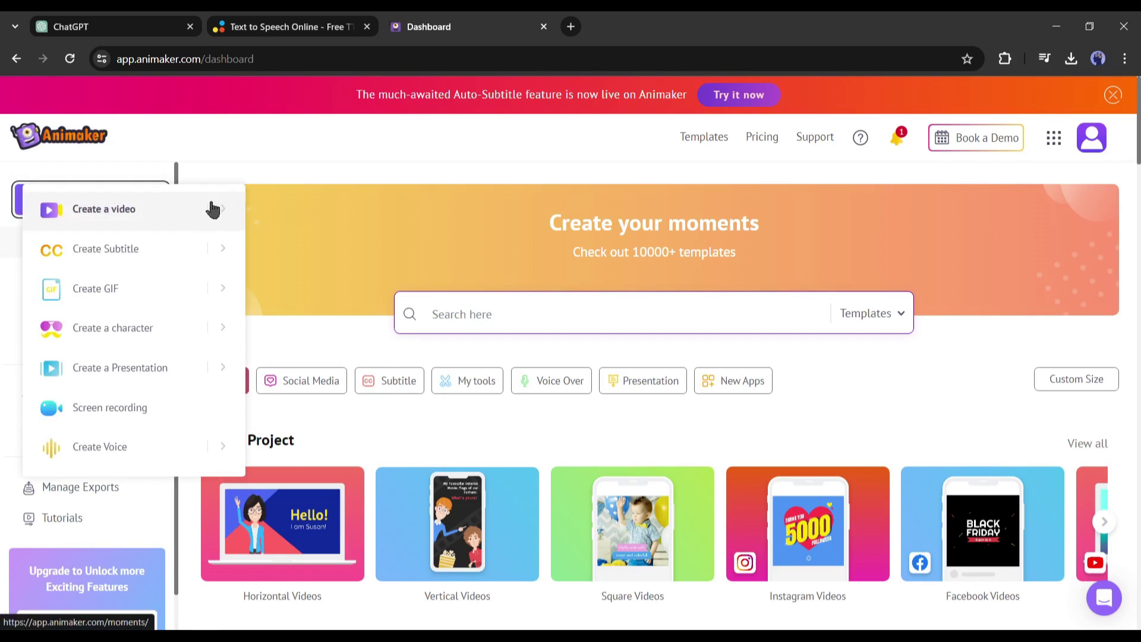
Create a blank Horizontal 16:9 video project after dismissing the notification prompt
click(205, 220)
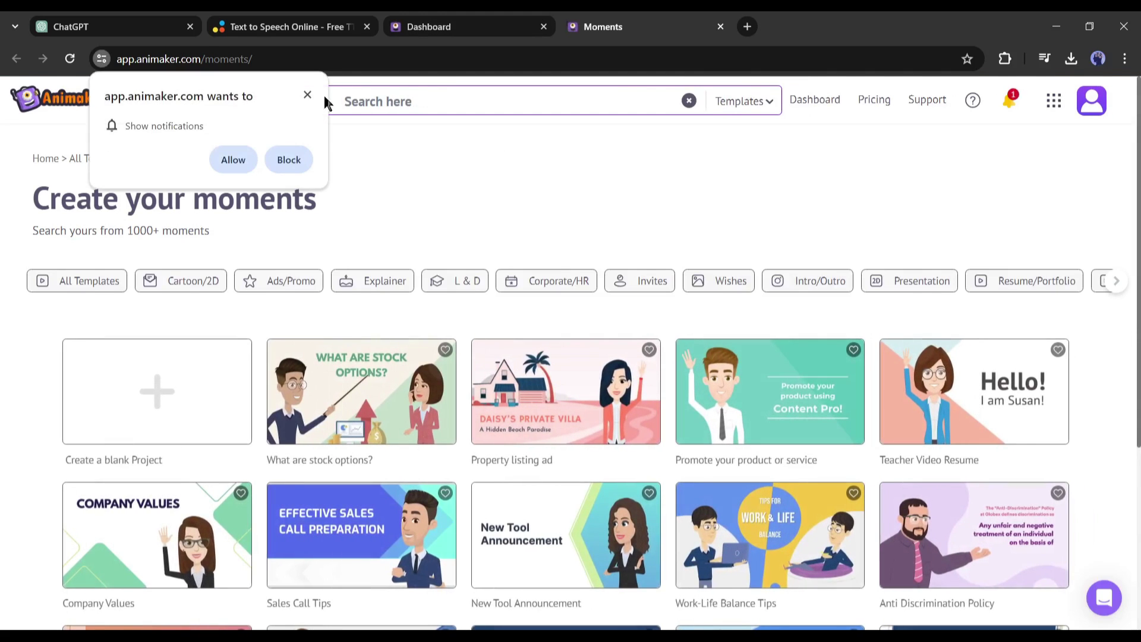
click(306, 95)
scroll(1027, 447, down, 8)
scroll(456, 387, up, 8)
click(156, 383)
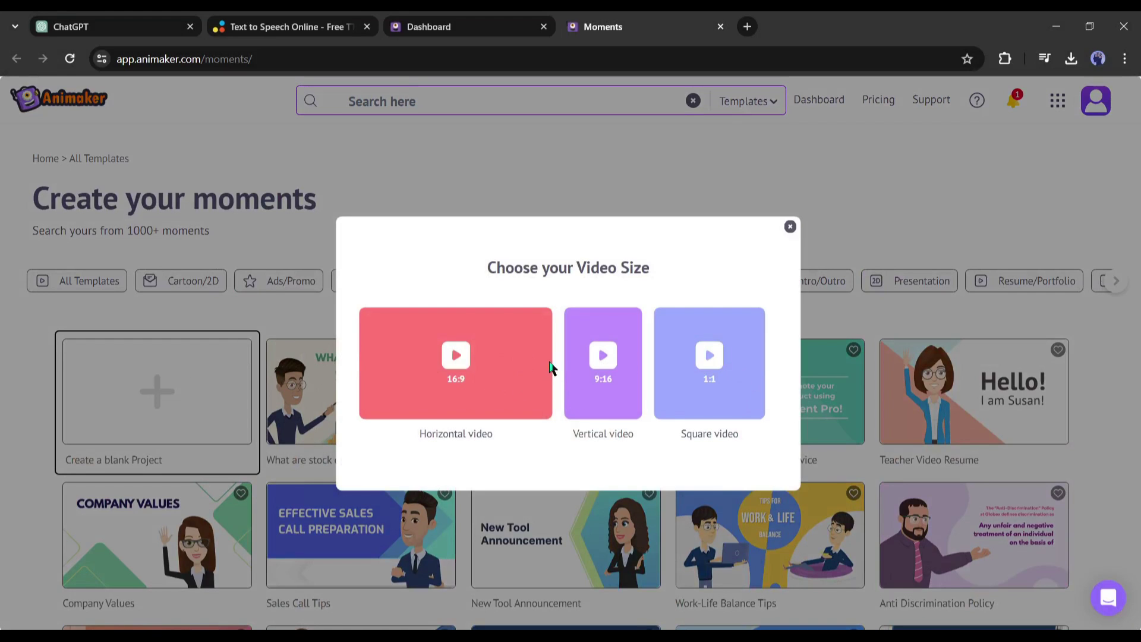
click(488, 354)
Show the scene's background options and close the Text to Speech and Dashboard tabs
click(473, 287)
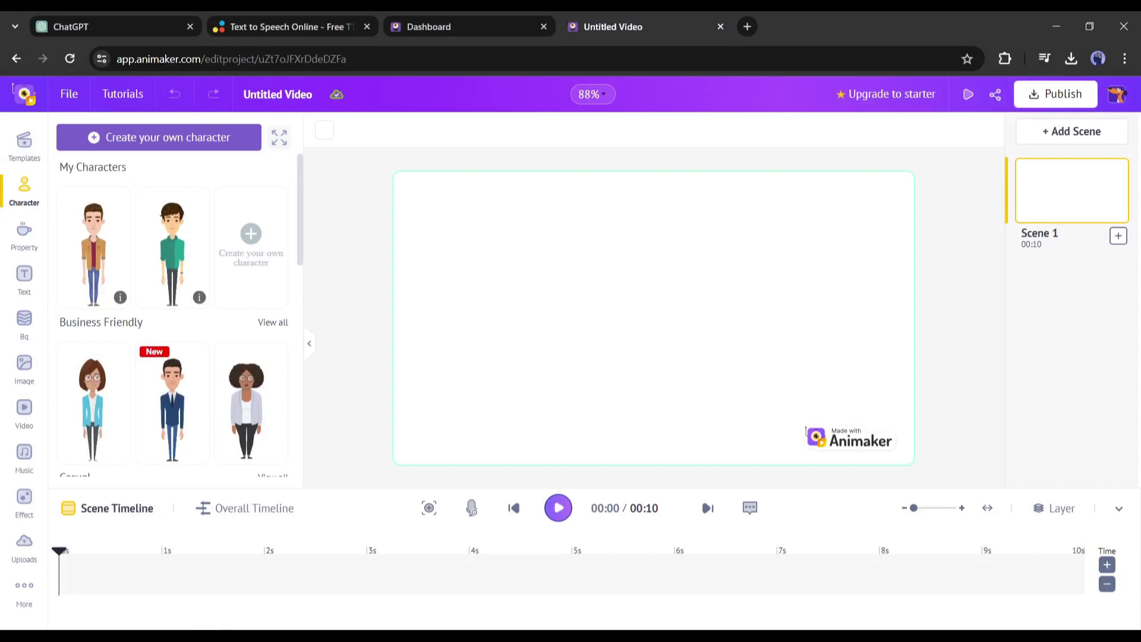
click(367, 26)
key(Return)
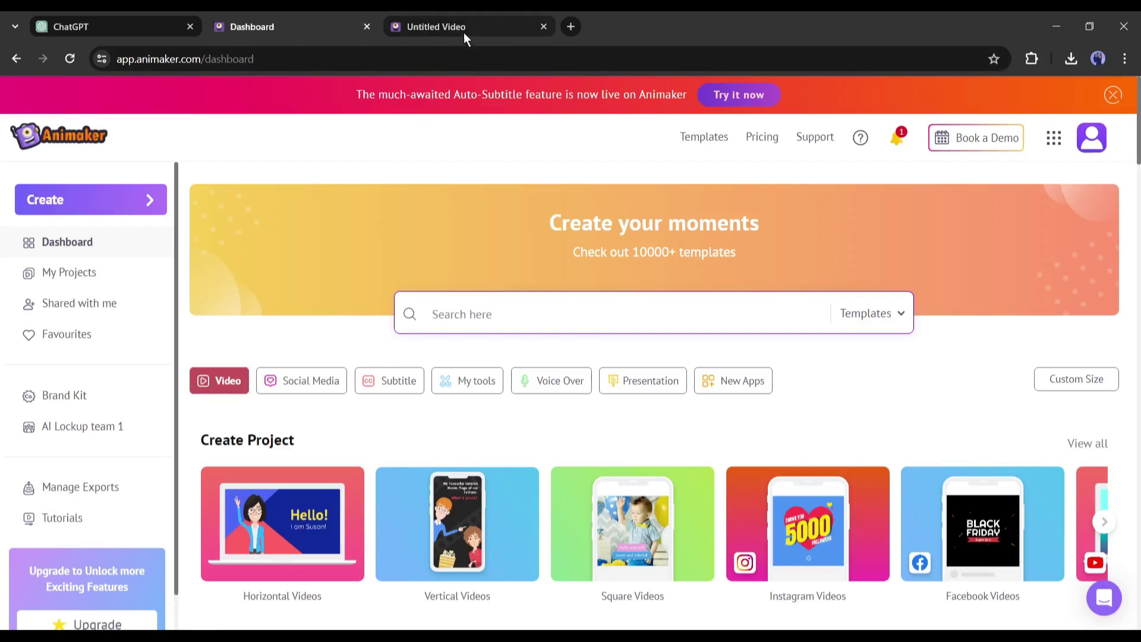
click(367, 27)
Reread the Scene 1 setting in ChatGPT, then return to the editor's background library
click(109, 23)
scroll(437, 291, up, 10)
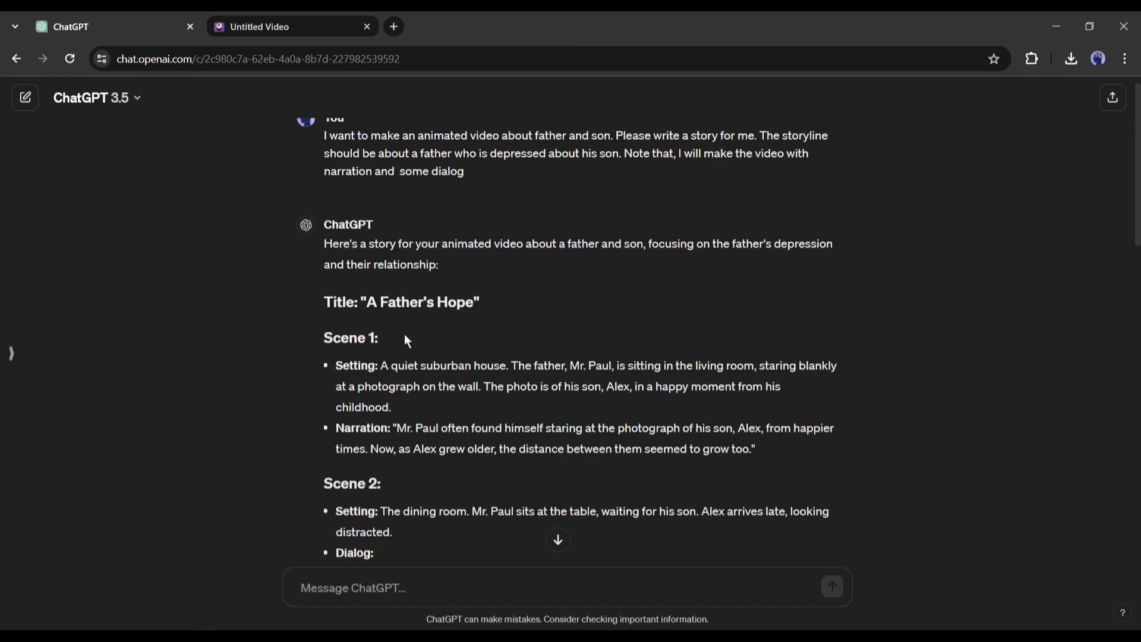
drag(393, 365, 829, 367)
drag(400, 386, 782, 386)
click(631, 387)
click(428, 399)
key(ctrl+Tab)
scroll(213, 328, down, 4)
scroll(215, 333, down, 15)
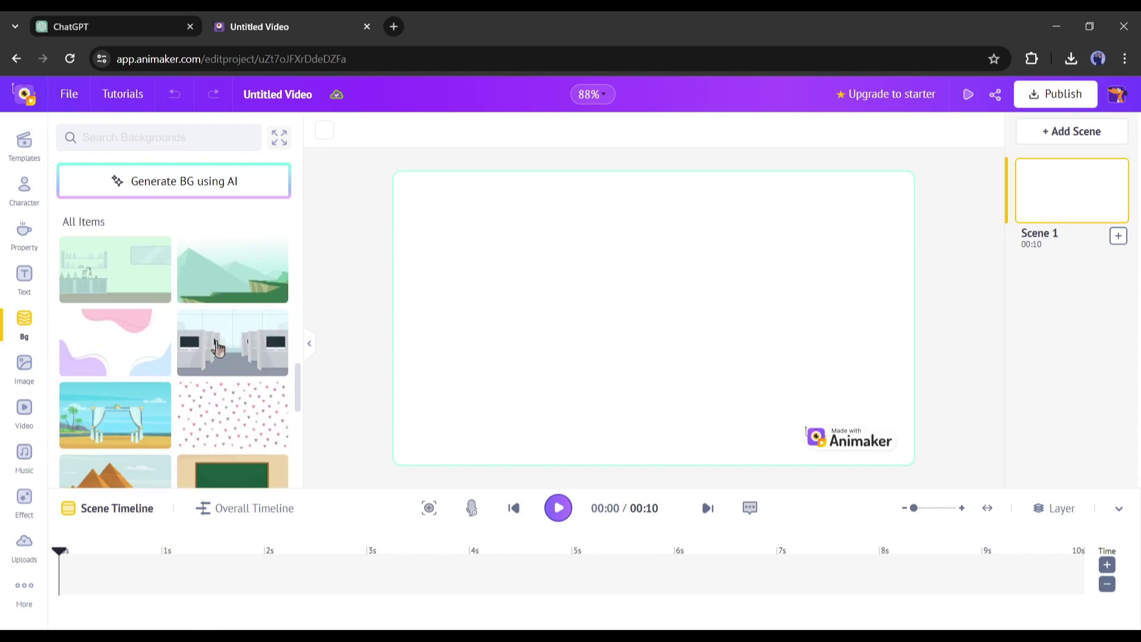
Search the background library for 'Room', backing out of AI background generation
scroll(218, 348, down, 10)
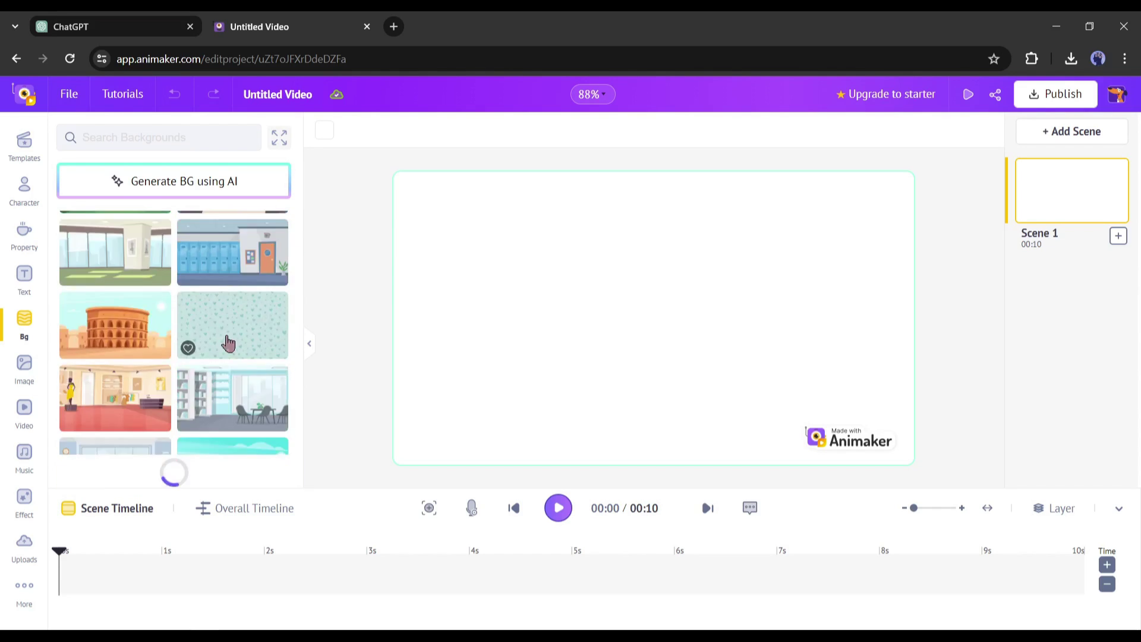
click(185, 194)
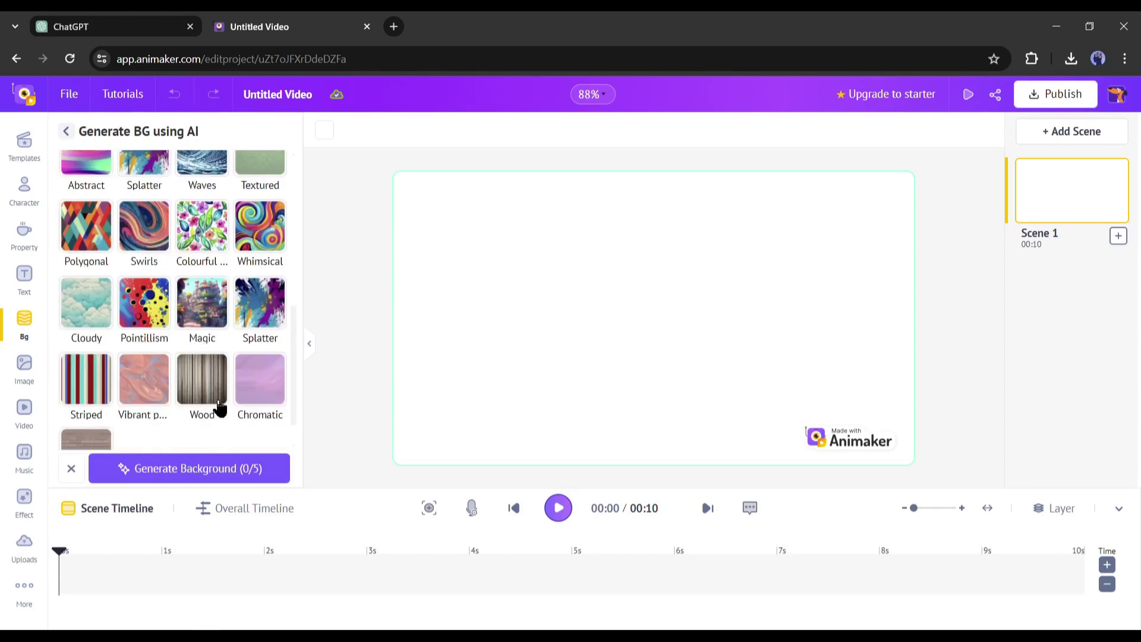
click(61, 127)
click(143, 136)
text(Room)
key(Return)
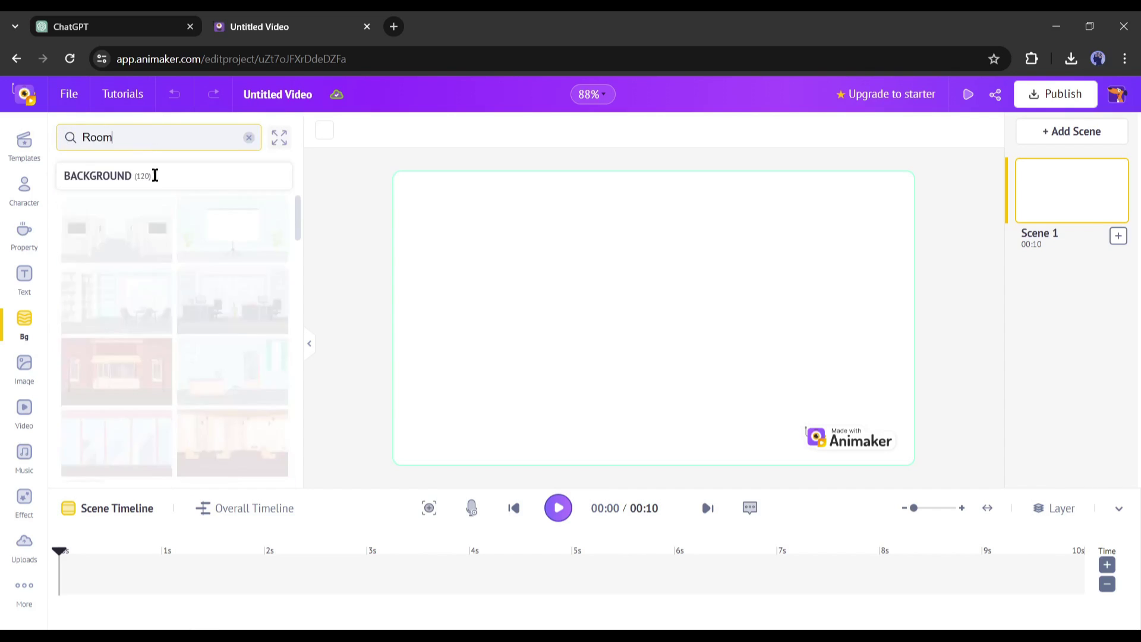
Apply the living-room background with stairs and a blue sofa, then return to ChatGPT
scroll(144, 277, down, 4)
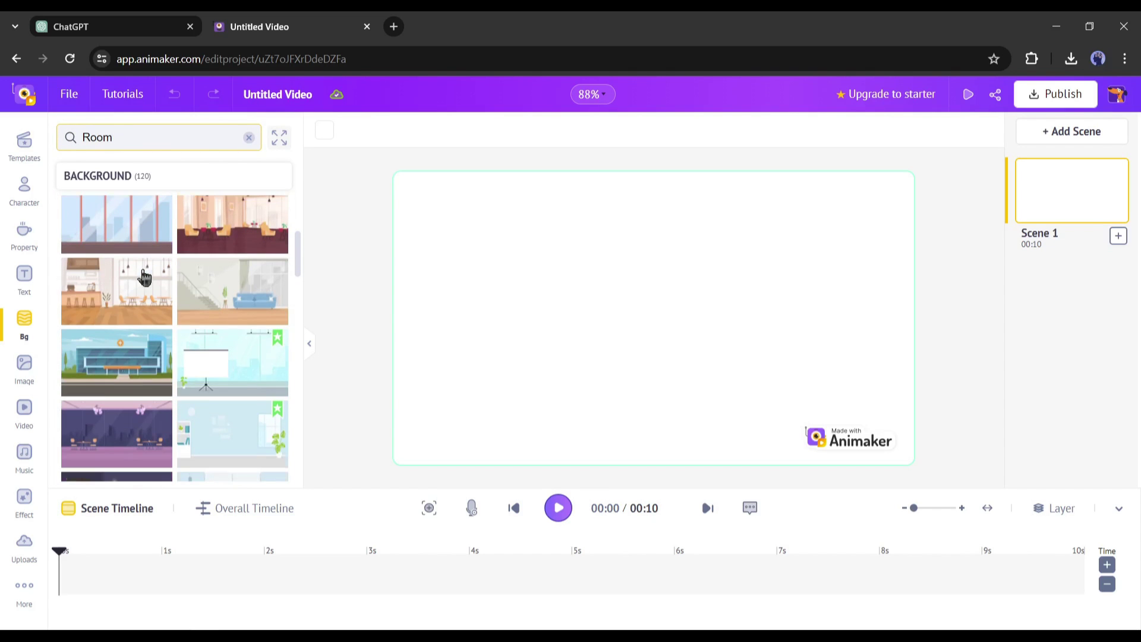
click(231, 296)
double_click(683, 300)
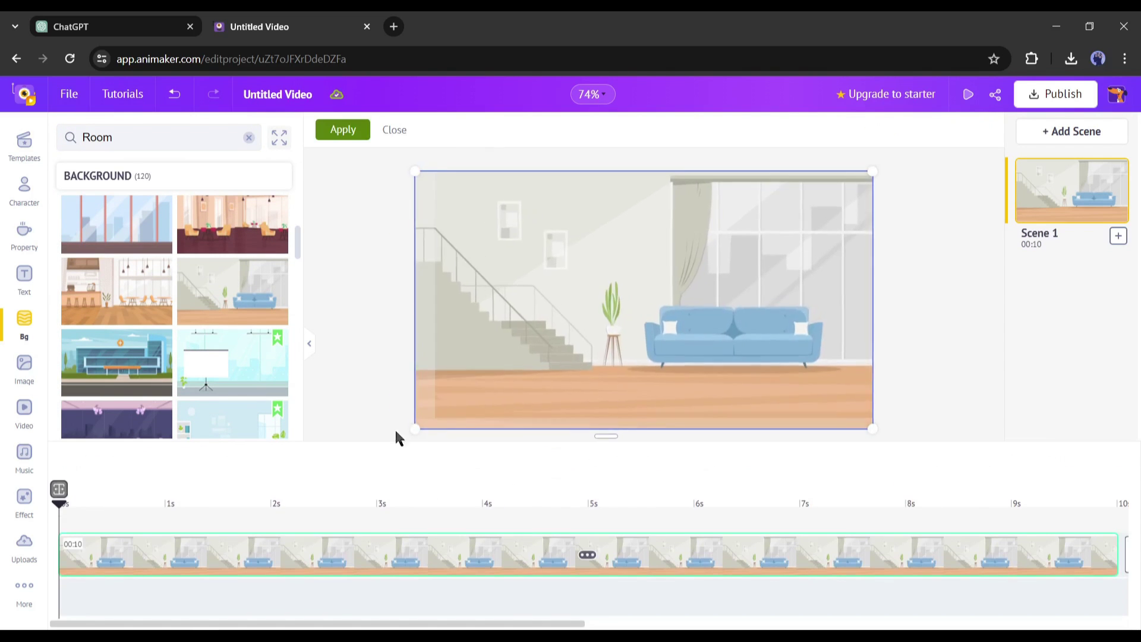
click(345, 131)
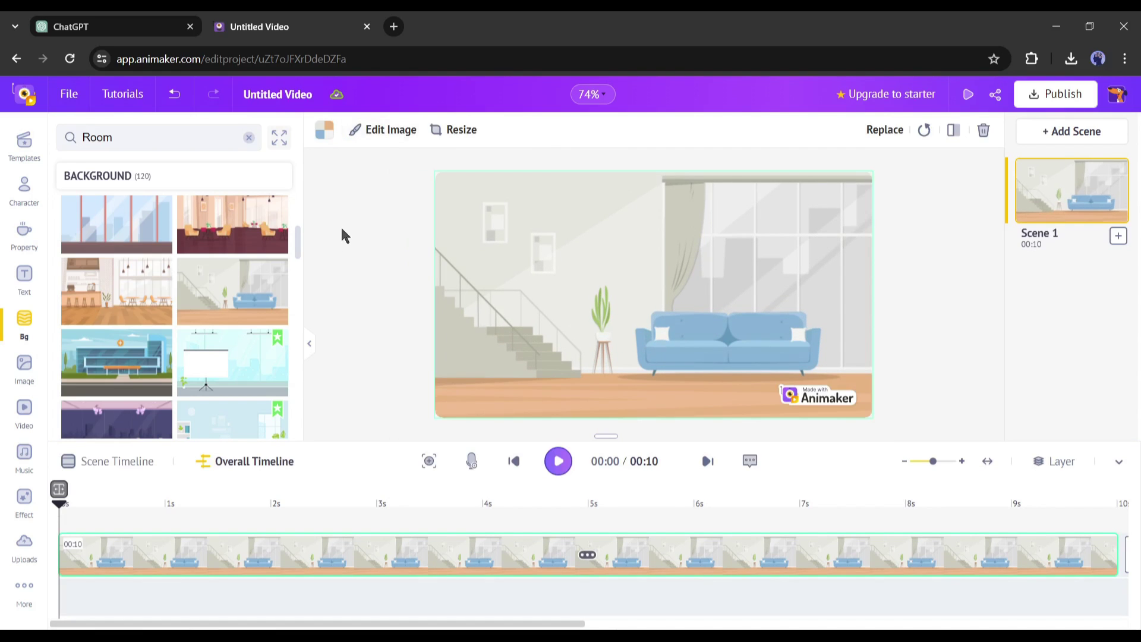
click(148, 26)
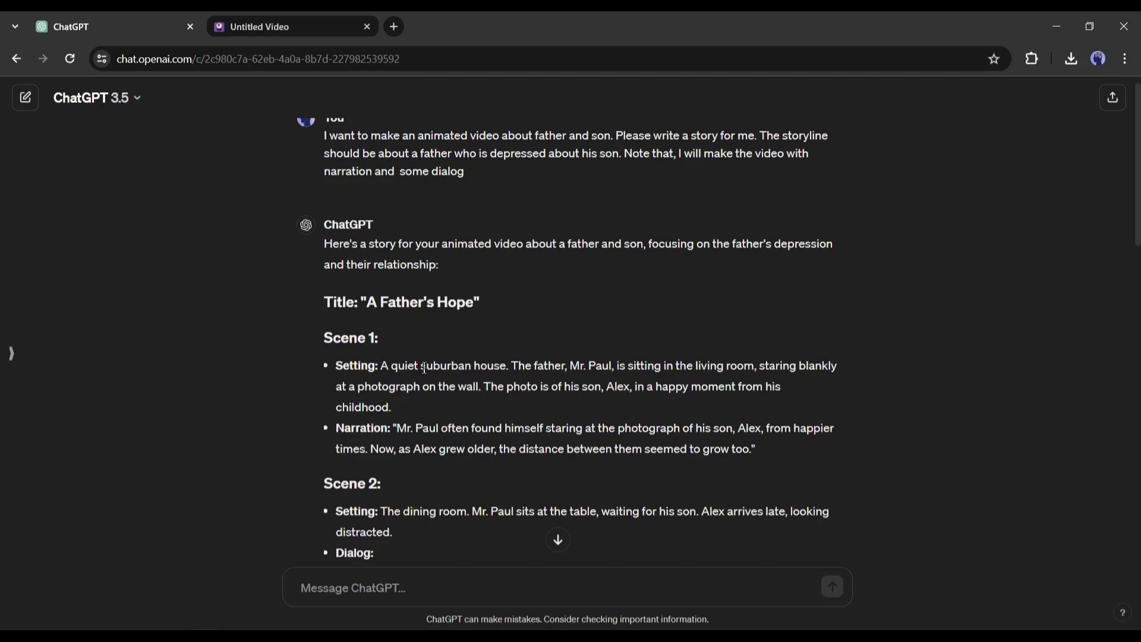
Check the father's living-room line, then add the elderly bearded man with glasses from Character
drag(512, 367, 752, 368)
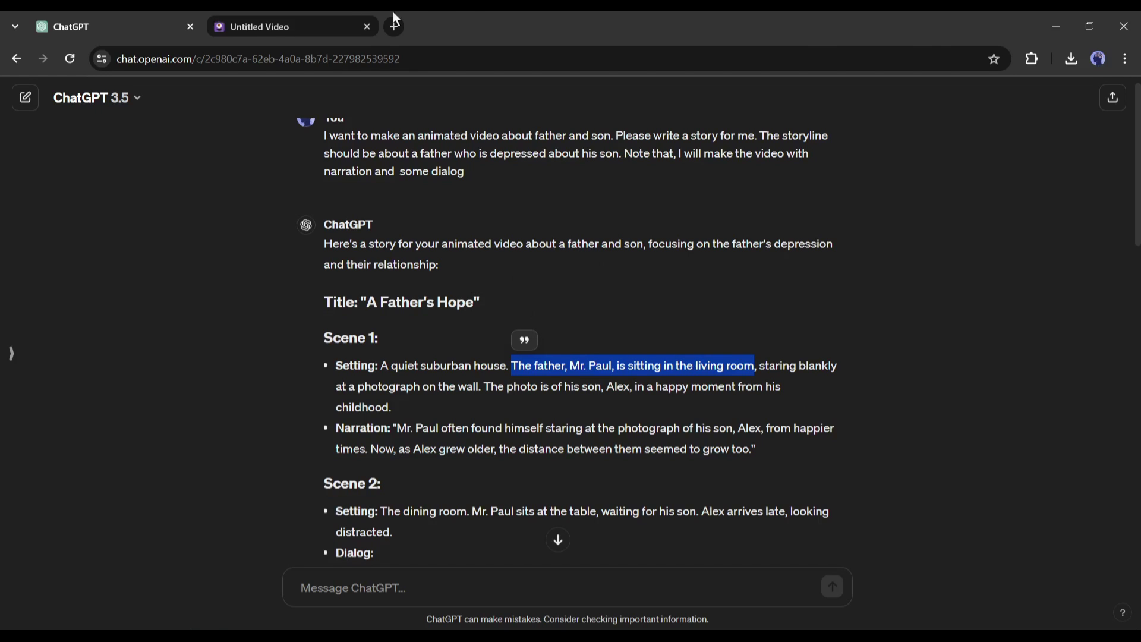
click(317, 15)
click(24, 190)
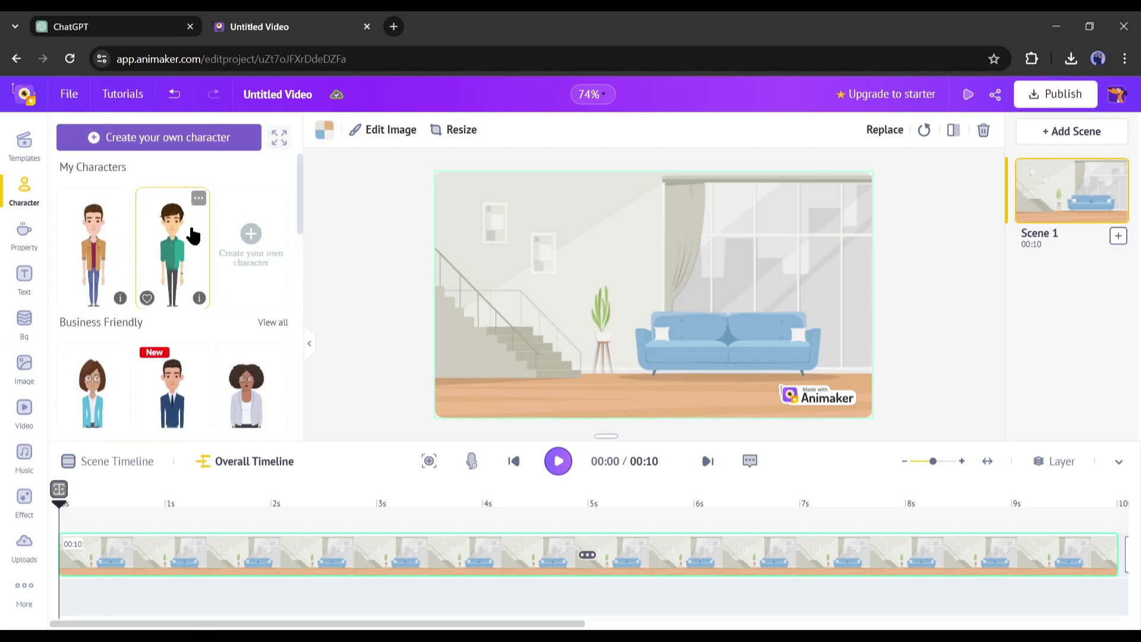
scroll(255, 372, down, 10)
scroll(255, 372, down, 15)
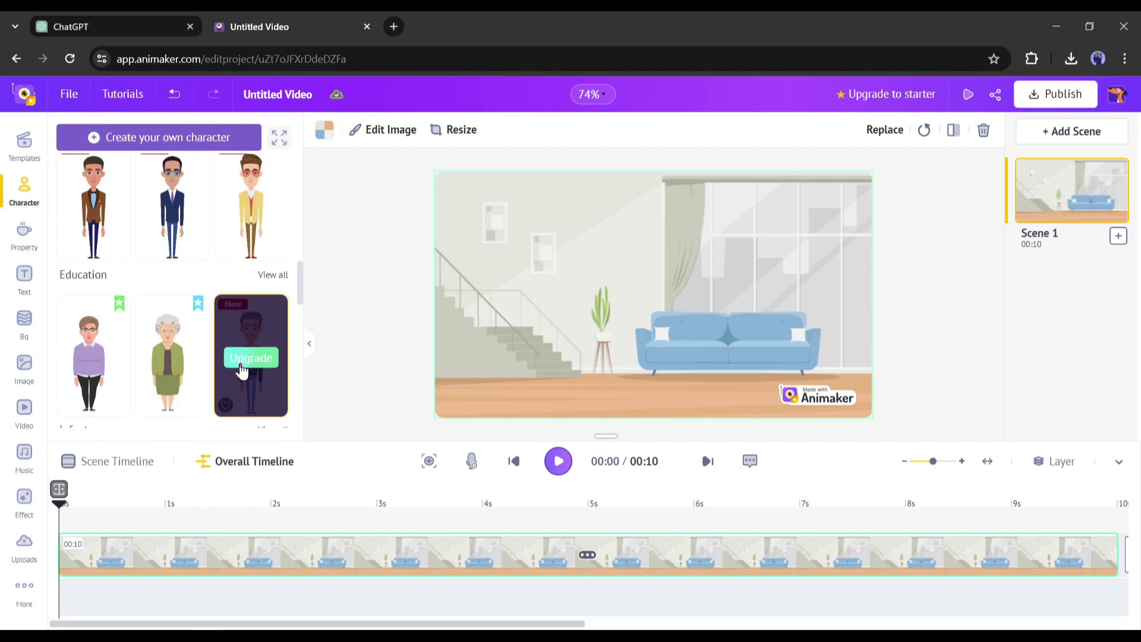
scroll(243, 371, down, 12)
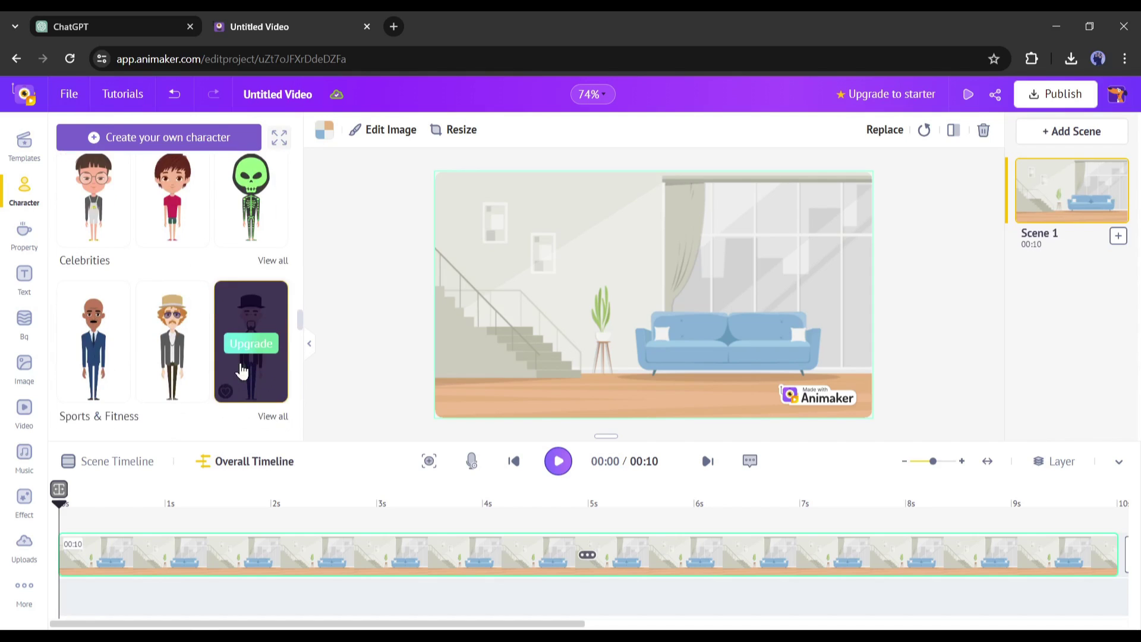
scroll(249, 372, down, 15)
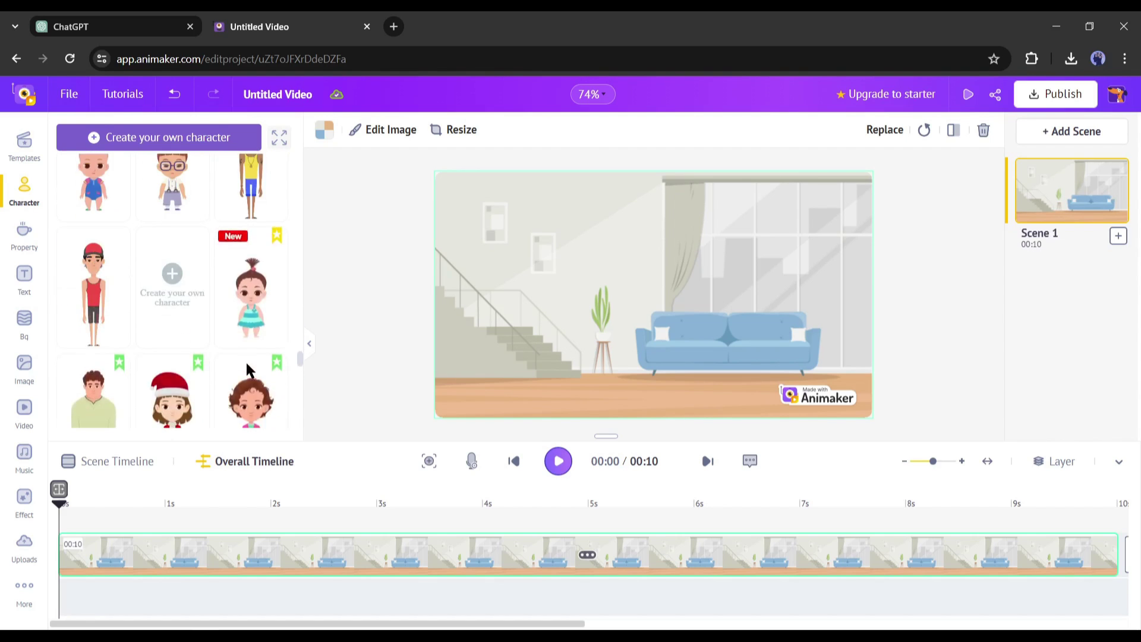
scroll(281, 372, down, 15)
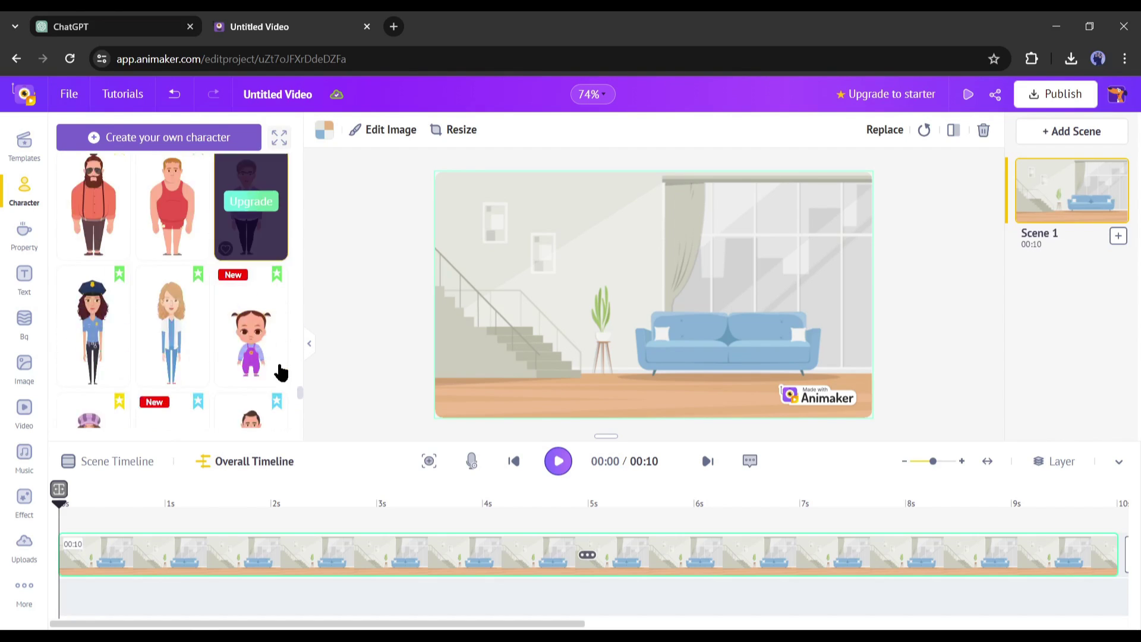
scroll(287, 391, down, 5)
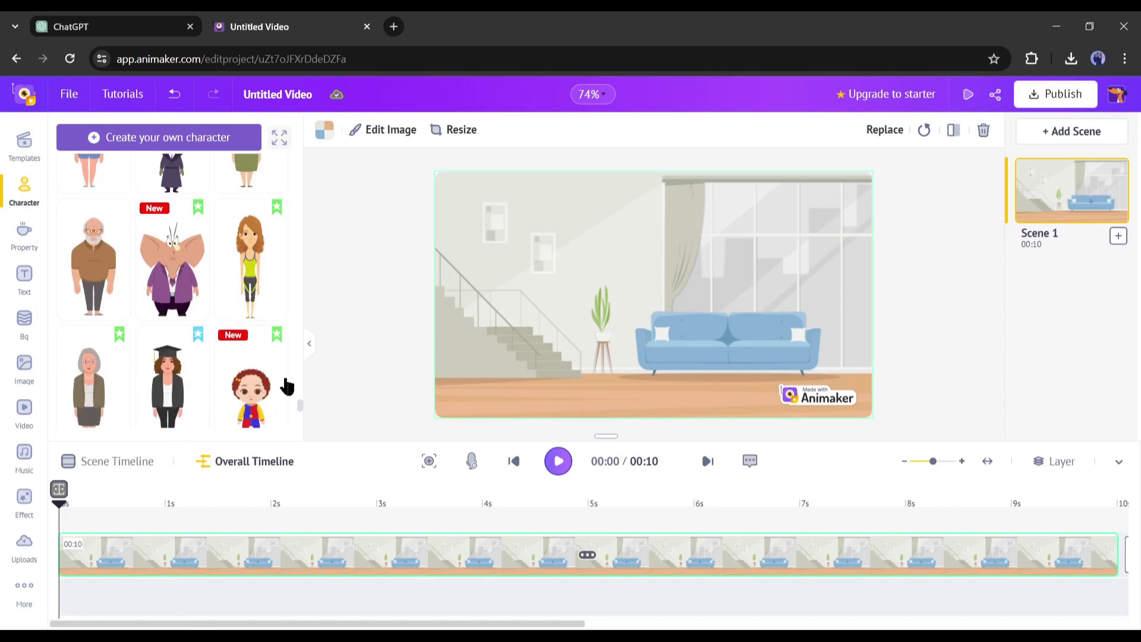
click(96, 255)
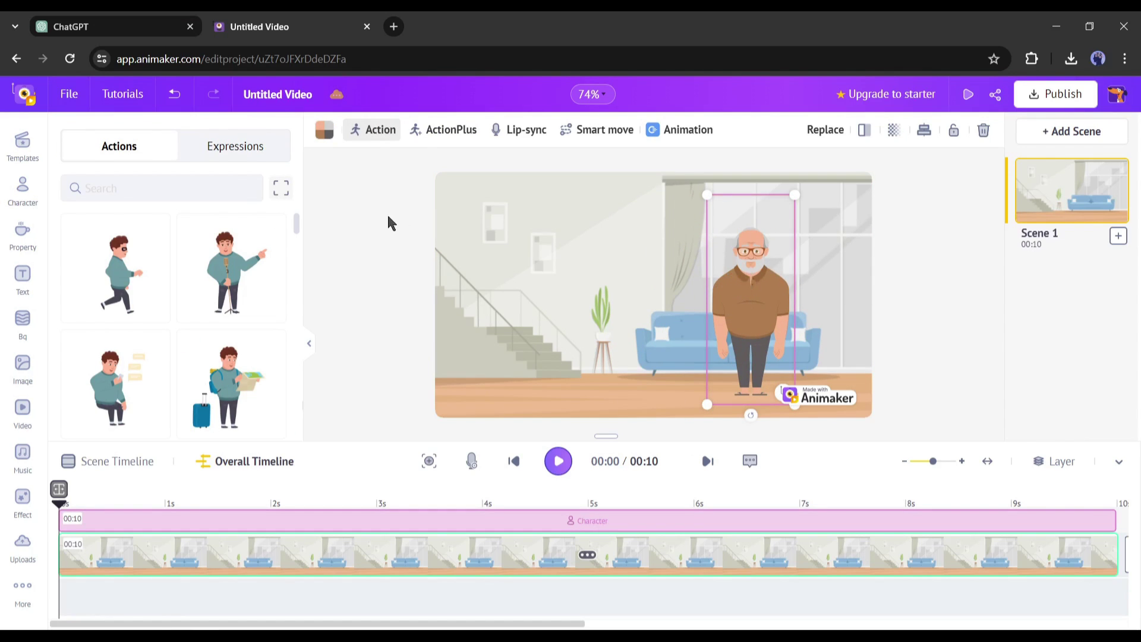
Give the old man a Sitting action found by searching the actions for 'si'
click(110, 180)
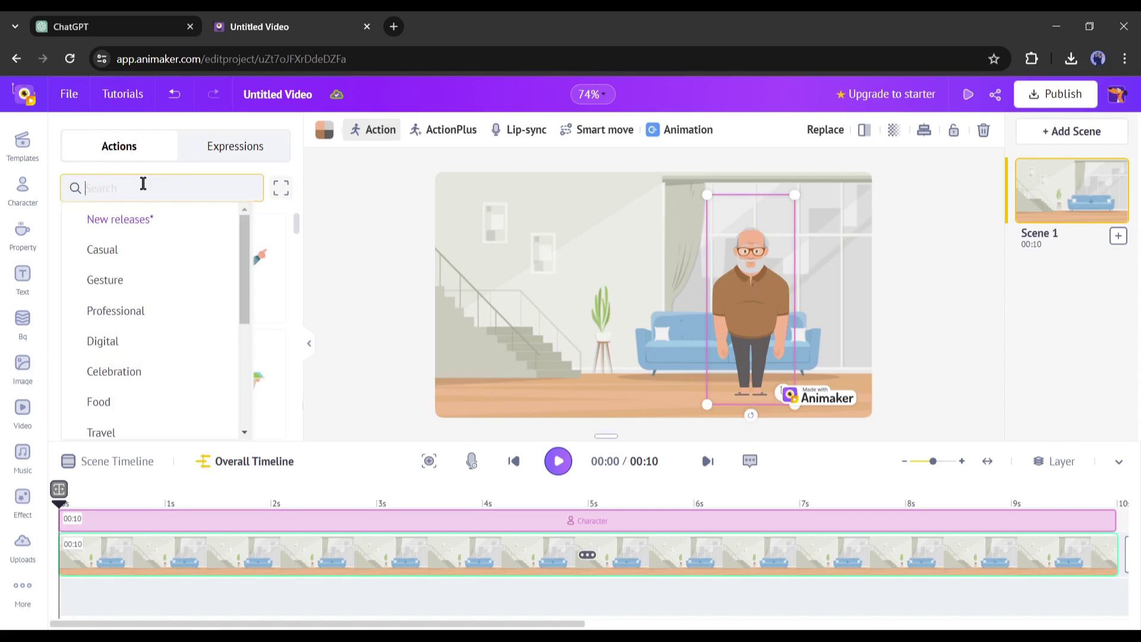
text(sit)
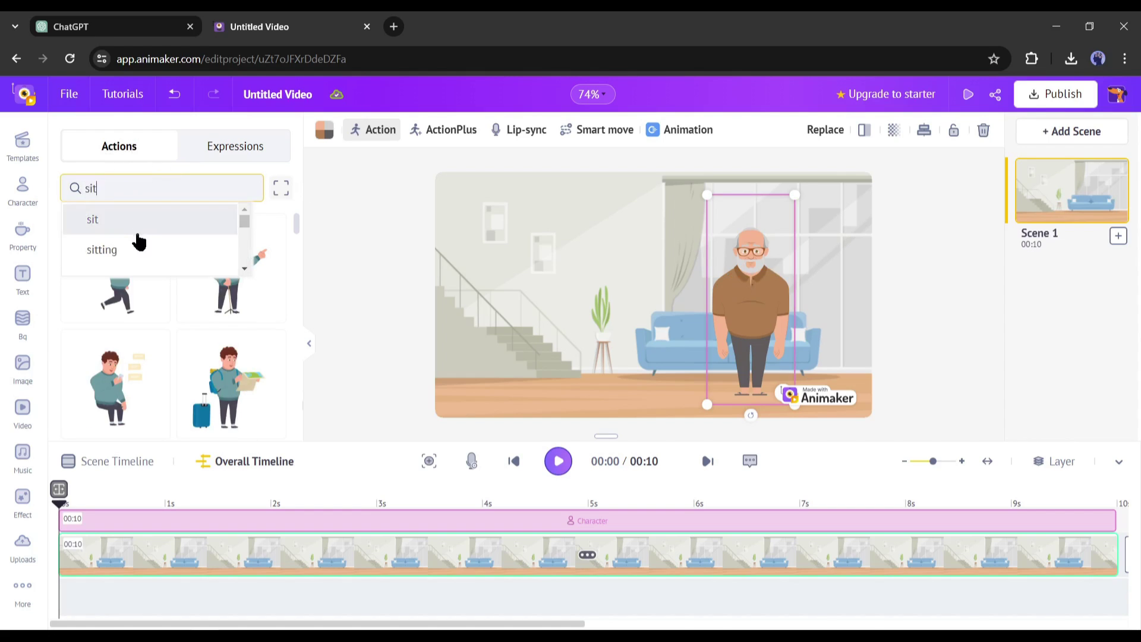
click(136, 246)
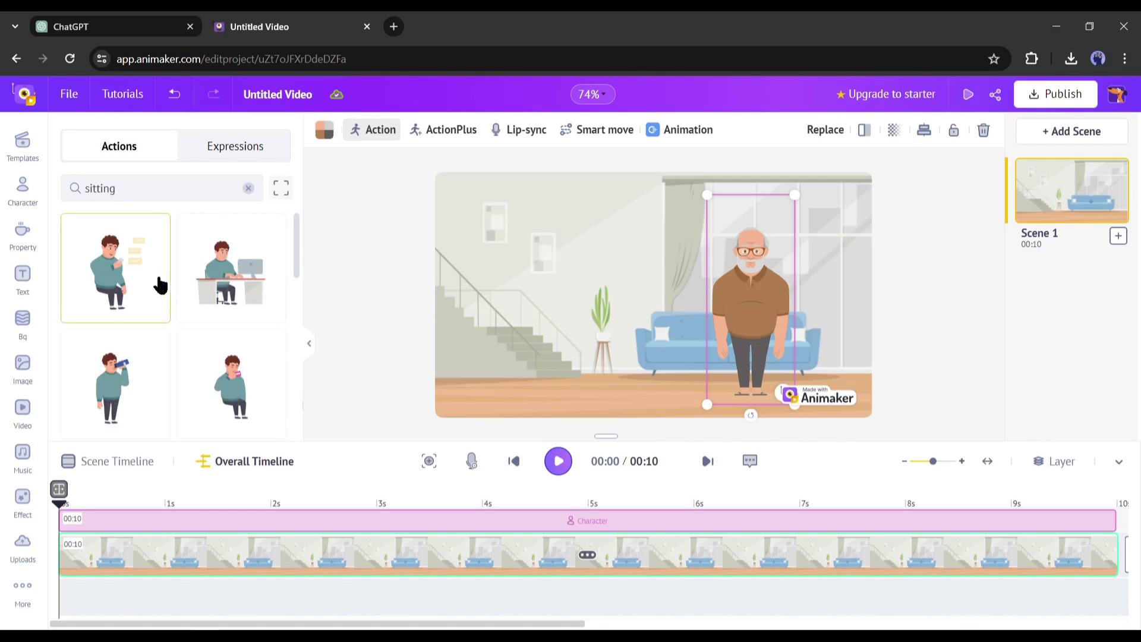
scroll(144, 338, down, 2)
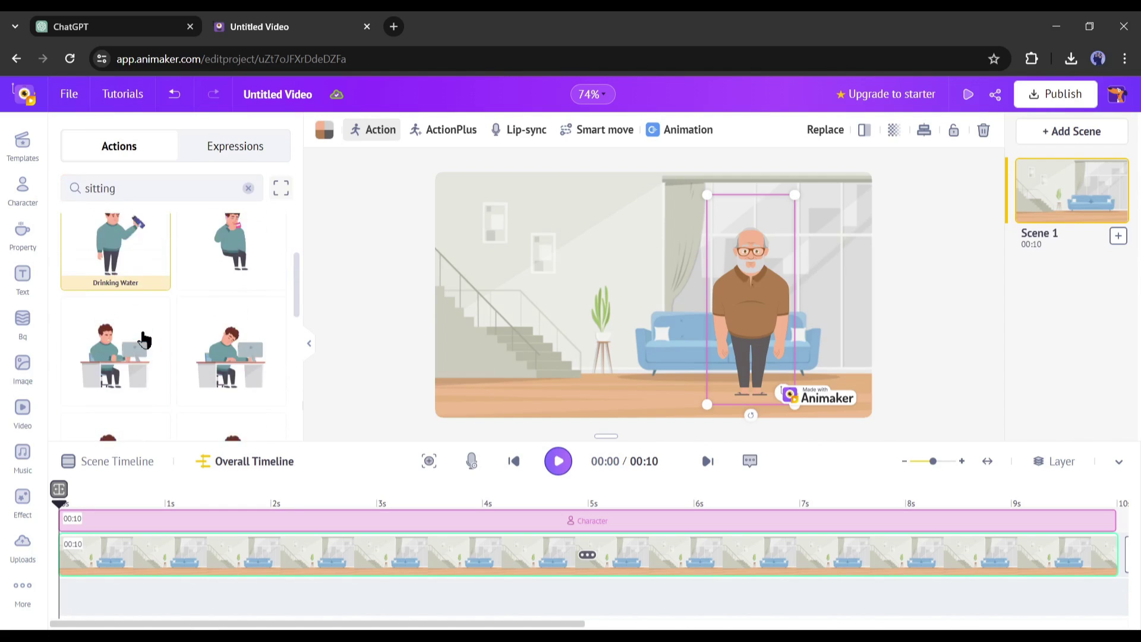
scroll(142, 336, down, 3)
scroll(195, 347, down, 2)
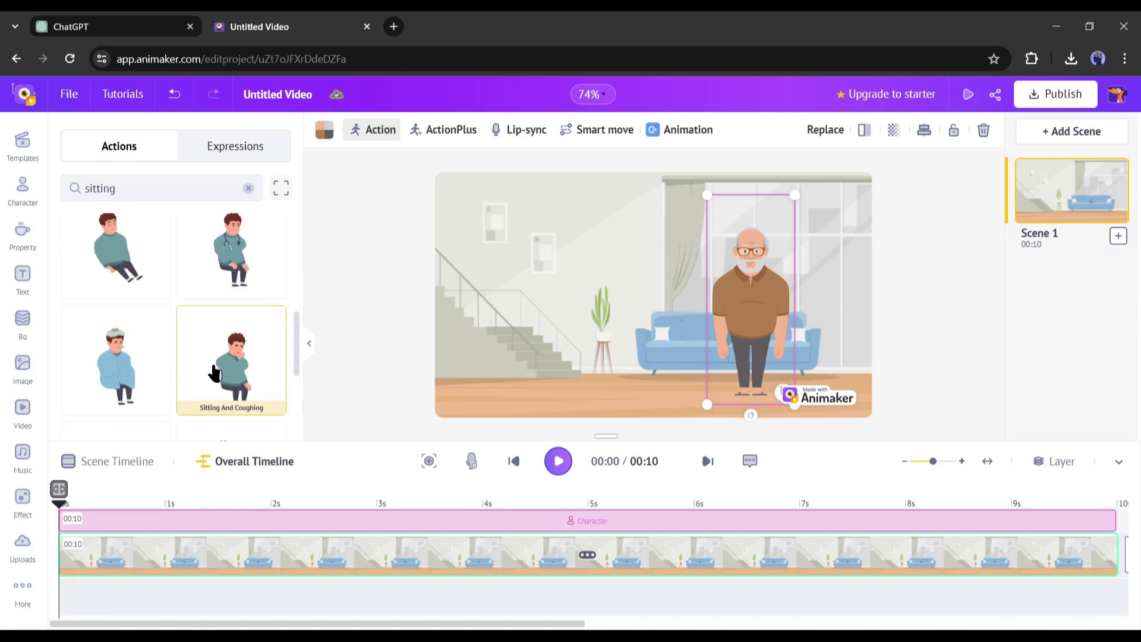
scroll(215, 368, down, 5)
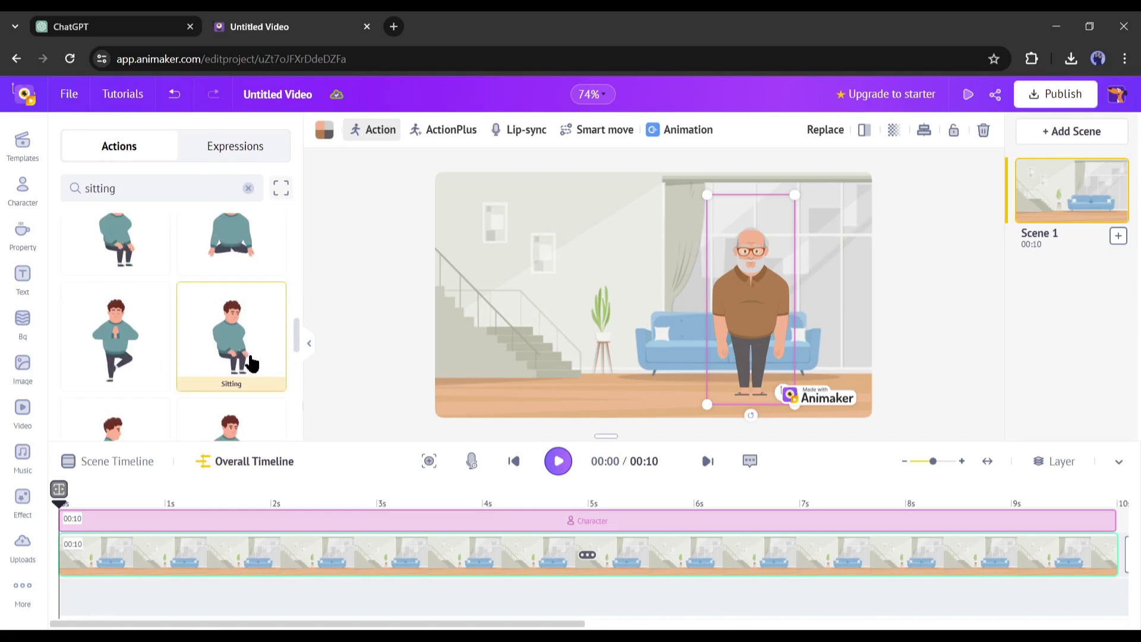
click(240, 378)
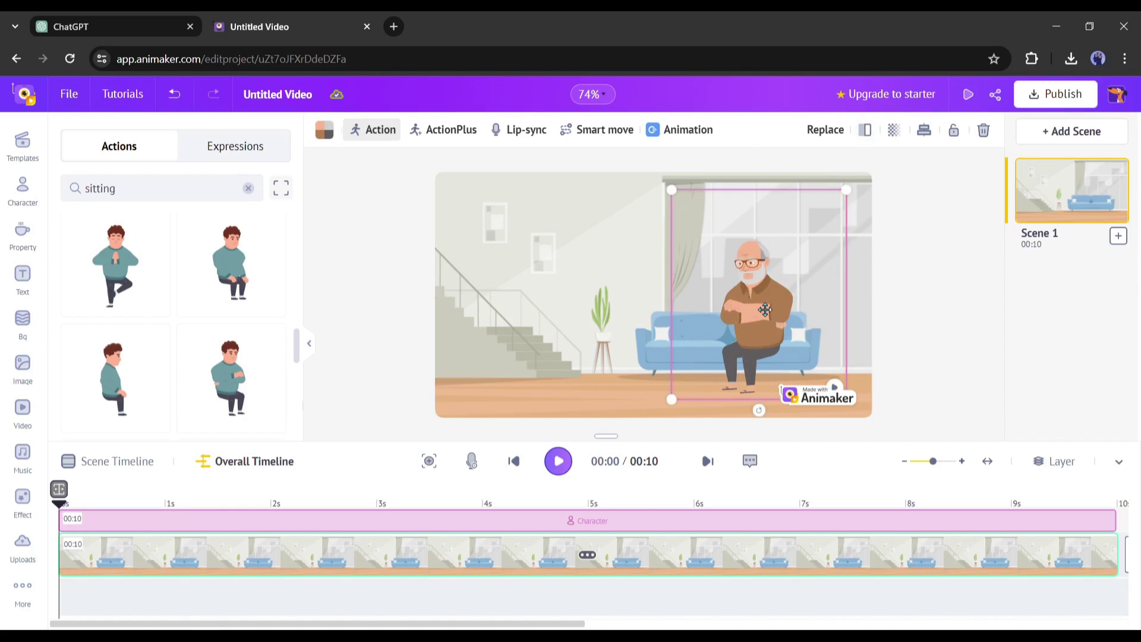
Move the seated old man right onto the sofa and shrink him slightly
drag(762, 317, 773, 313)
drag(859, 185, 841, 204)
click(779, 286)
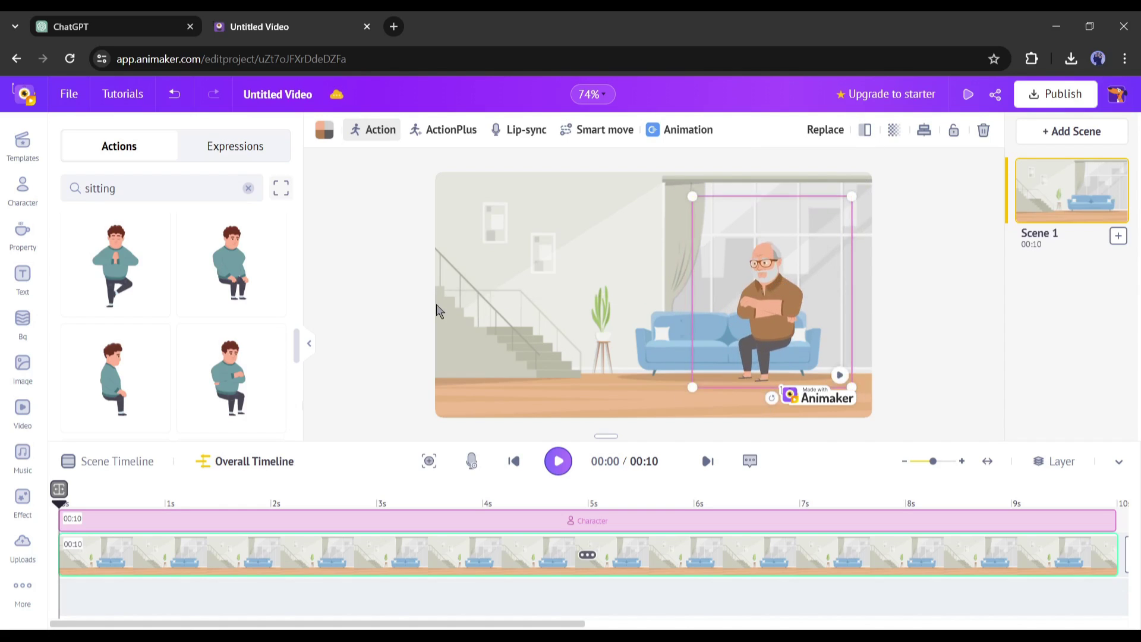
Reread the photograph line of the Scene 1 setting in ChatGPT, then return to Untitled Video
click(98, 19)
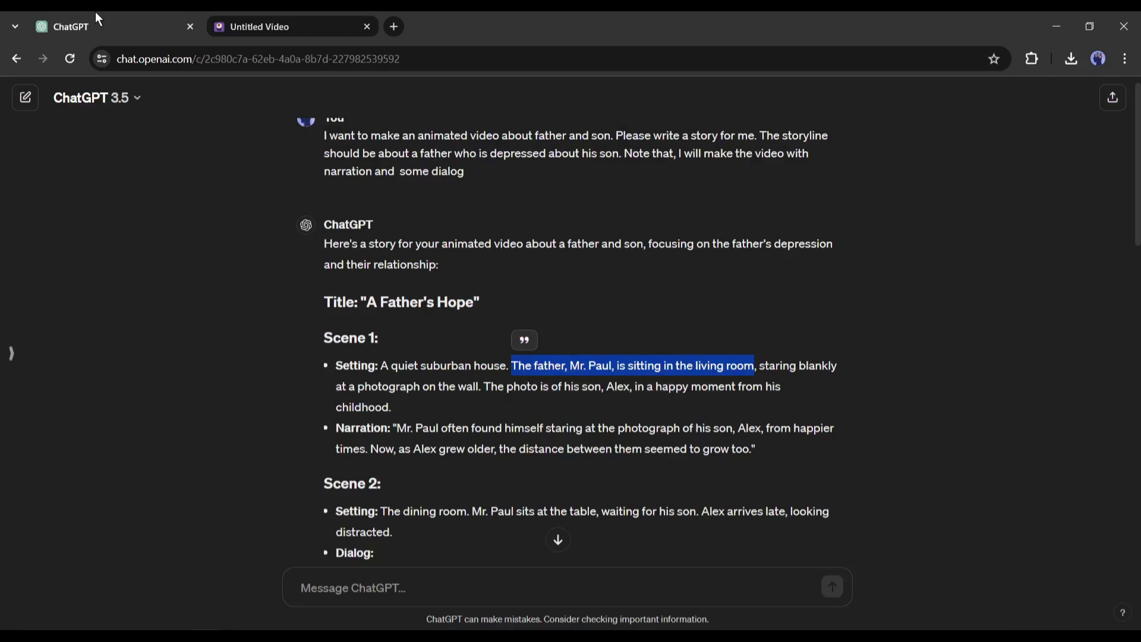
click(467, 379)
drag(369, 388, 784, 391)
click(459, 389)
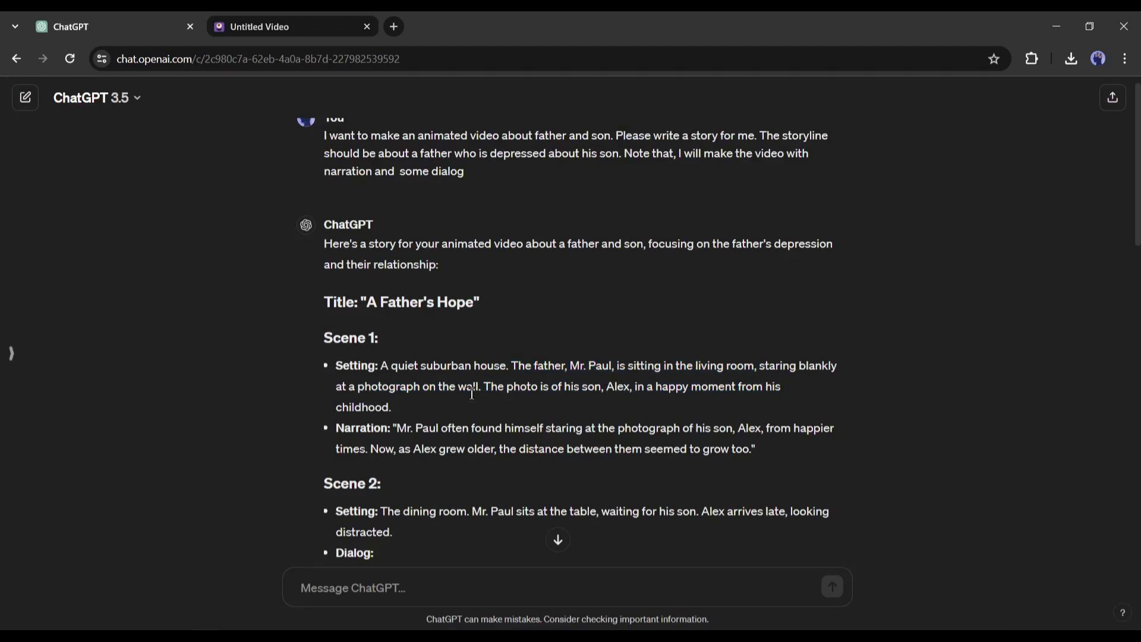
click(321, 17)
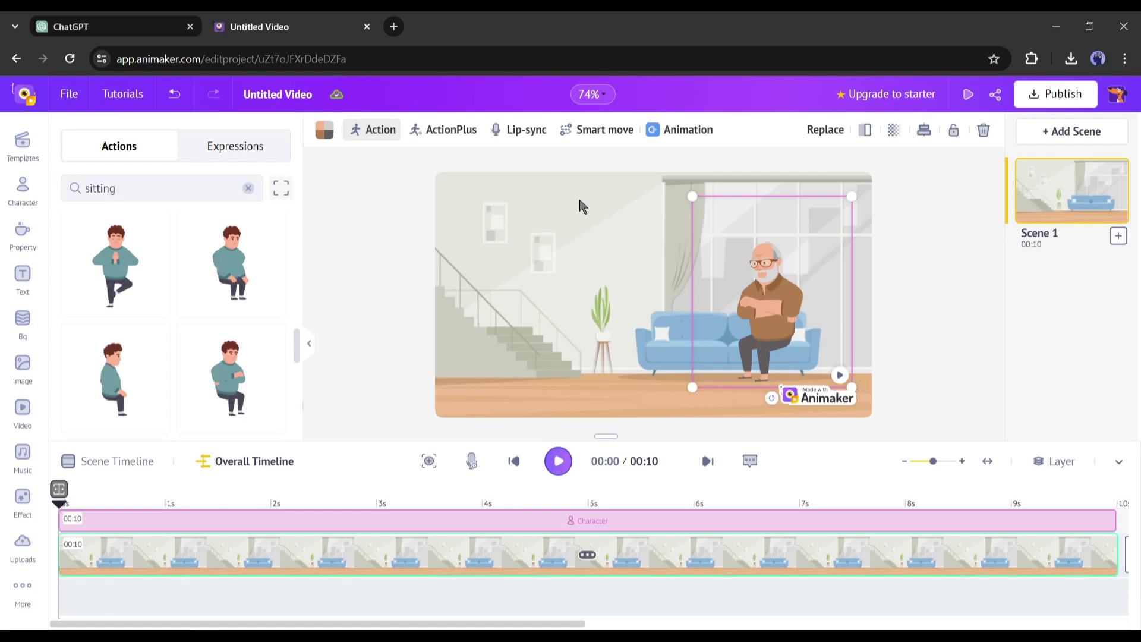
Add a picture Frame from Property and shrink it onto the living-room wall
click(22, 232)
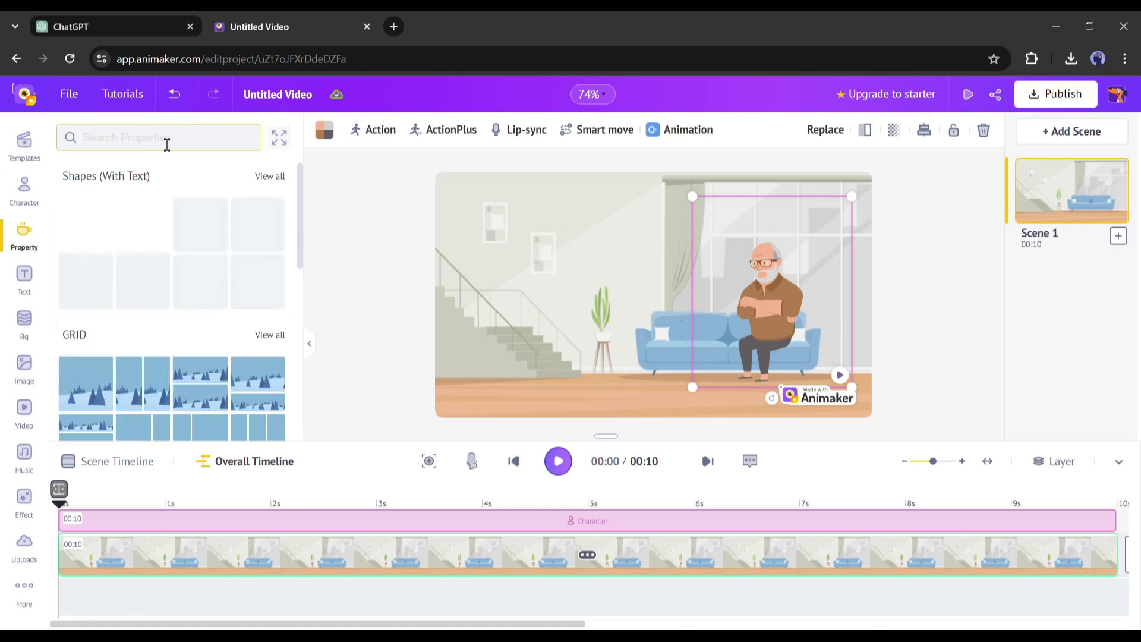
scroll(269, 283, down, 6)
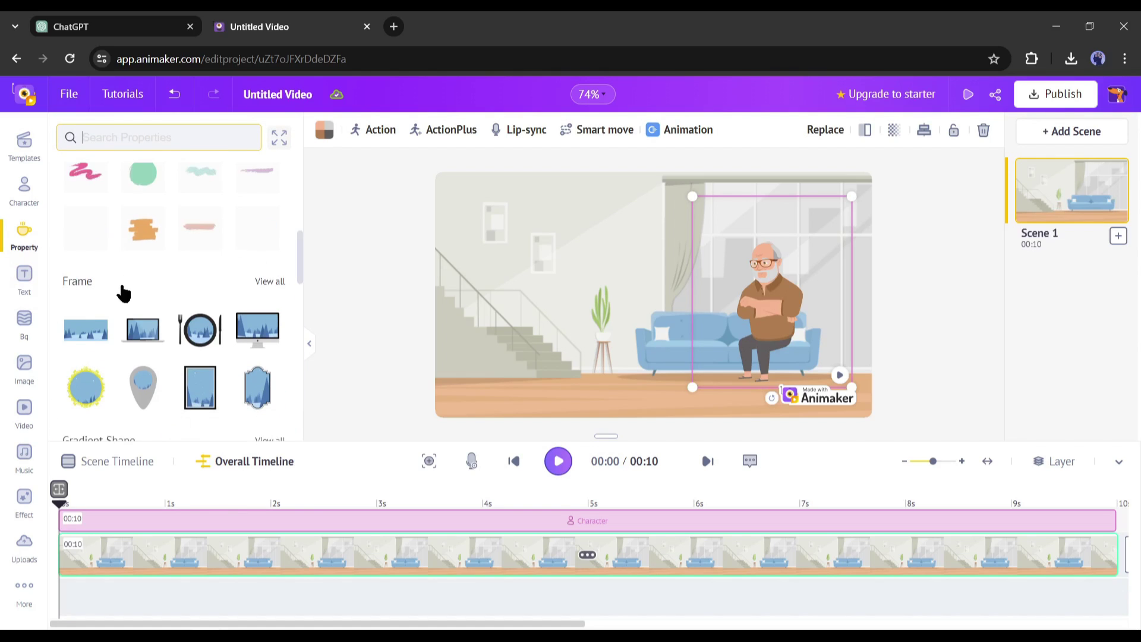
scroll(149, 320, down, 1)
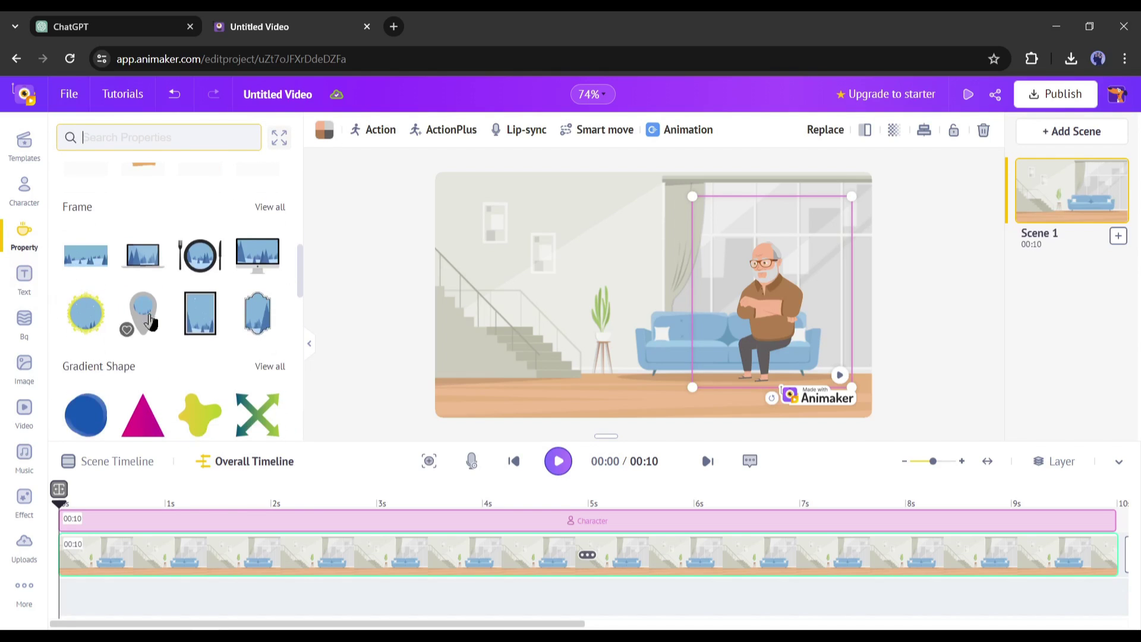
click(196, 314)
drag(729, 408, 645, 250)
Search props for 'kids' and fit the boy-with-red-ball picture inside the frame
click(117, 132)
text(kids)
key(Return)
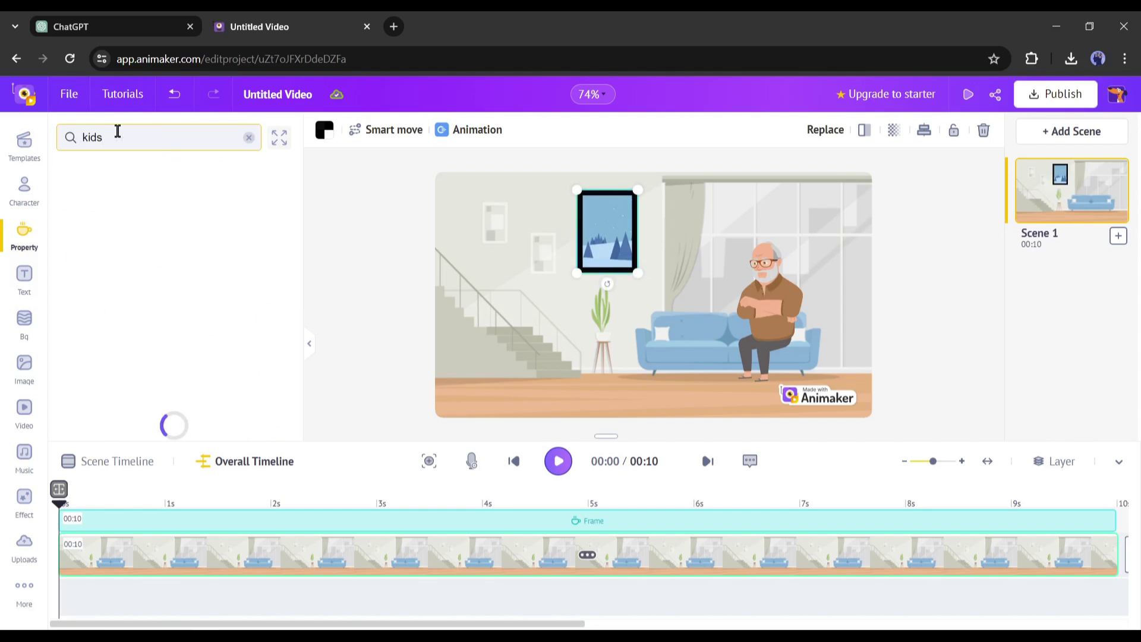
scroll(223, 324, down, 10)
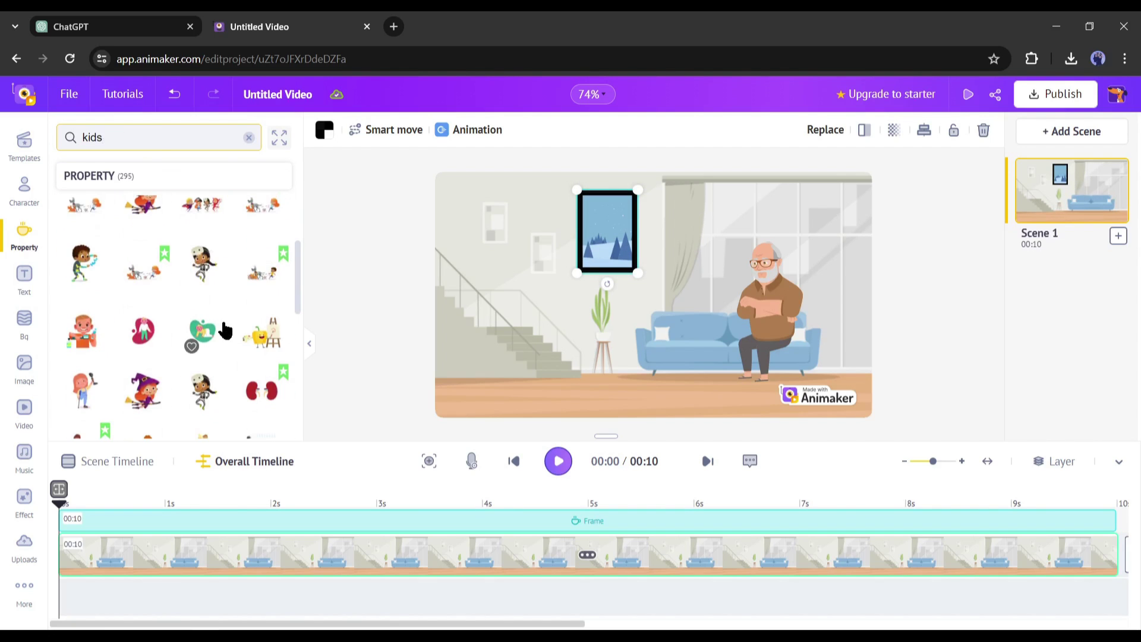
scroll(221, 329, down, 5)
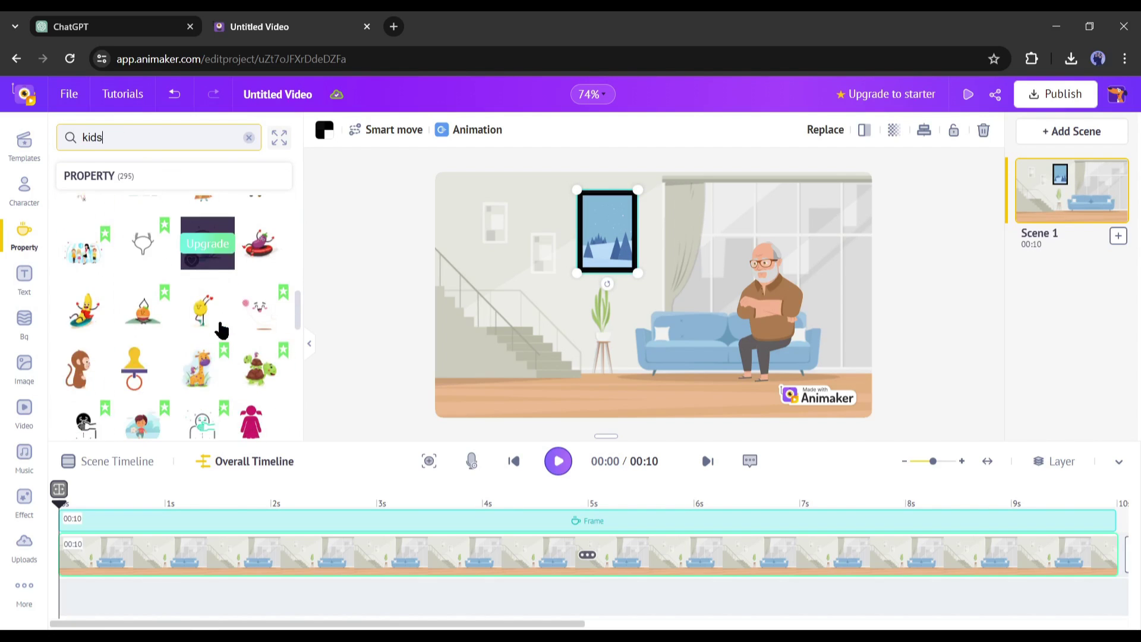
click(221, 326)
drag(749, 389, 662, 277)
drag(600, 238, 609, 237)
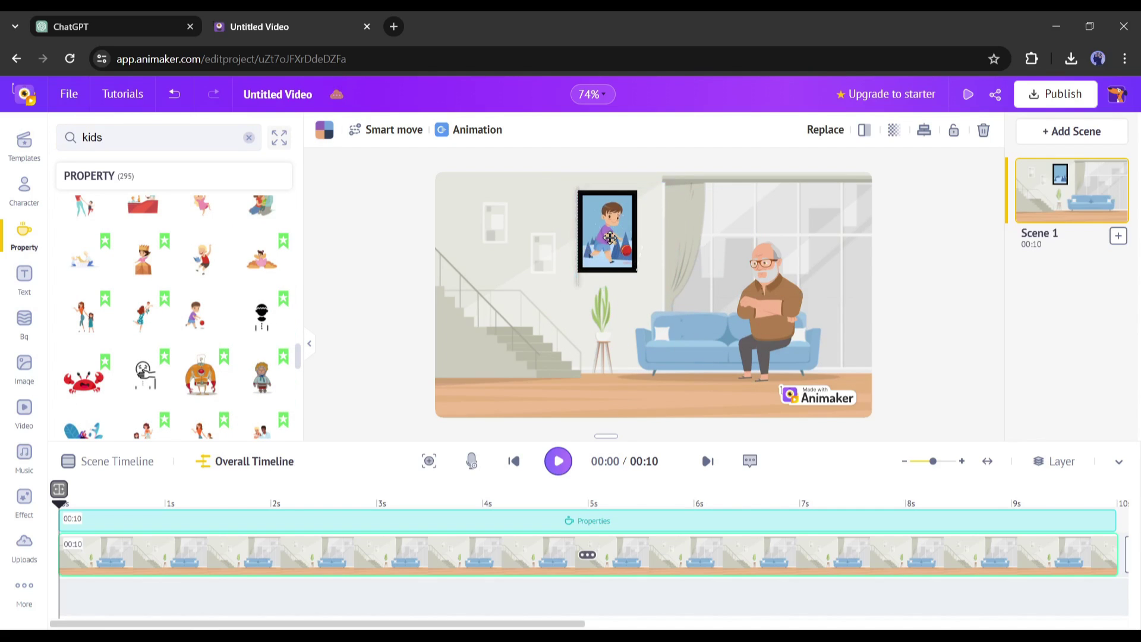
click(962, 321)
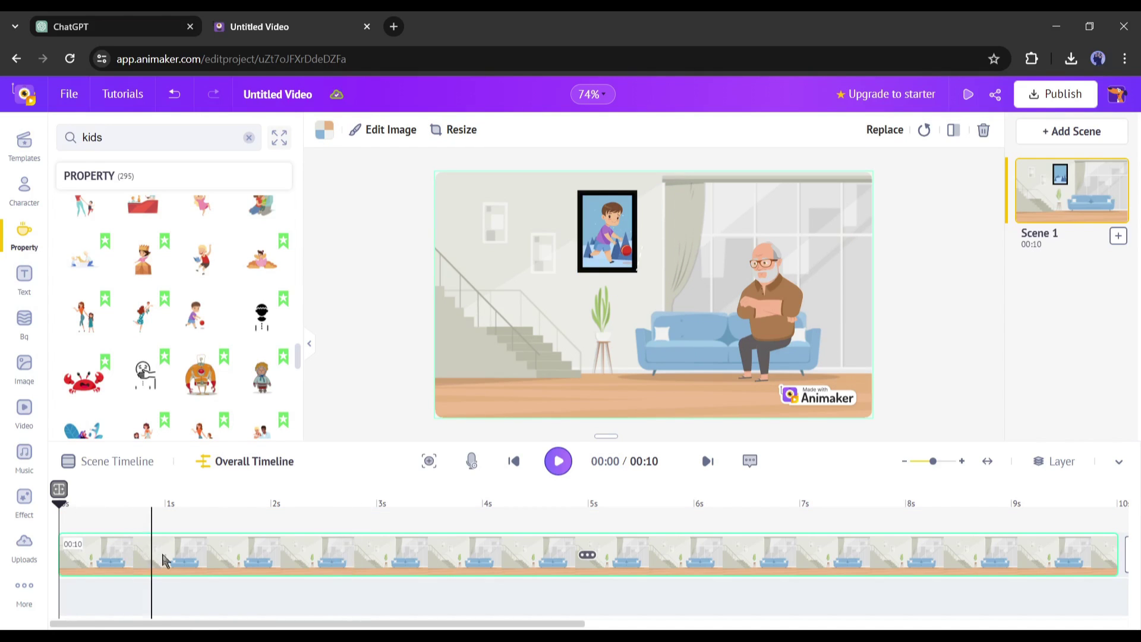
Upload the Genny - Untitled.Wav voice-over to Scene 1 and dismiss the length warning
click(765, 311)
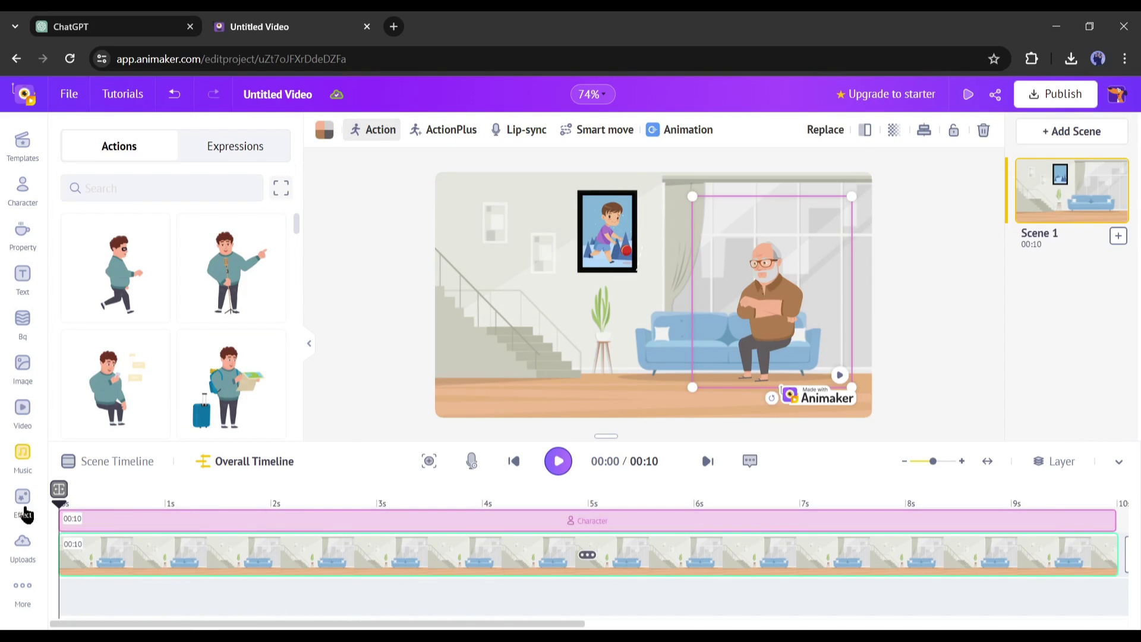
click(23, 552)
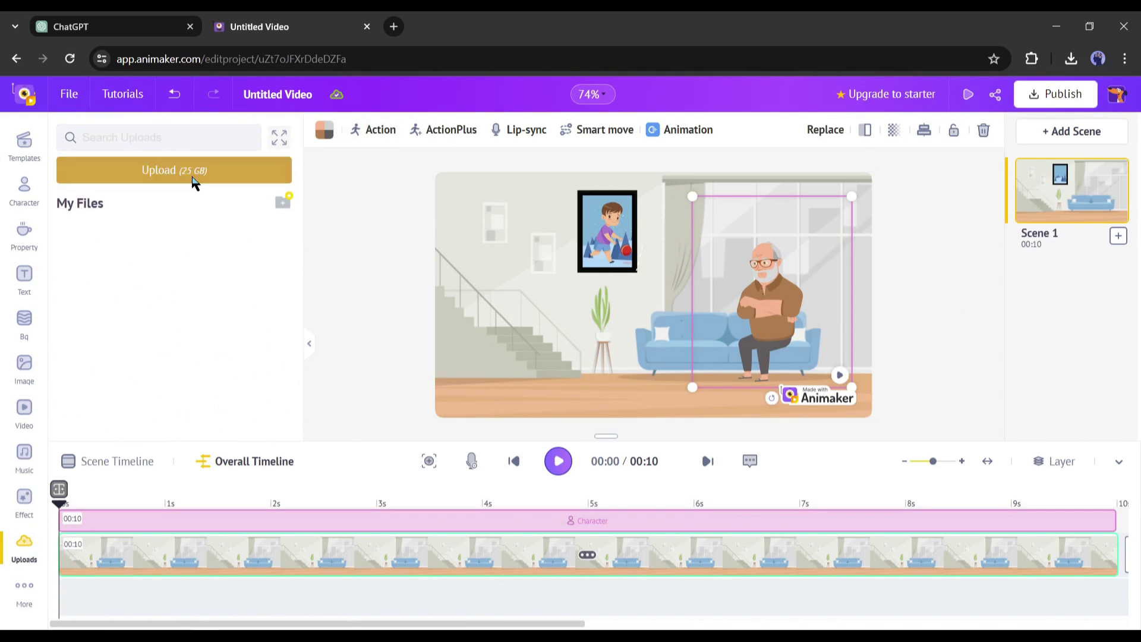
click(194, 176)
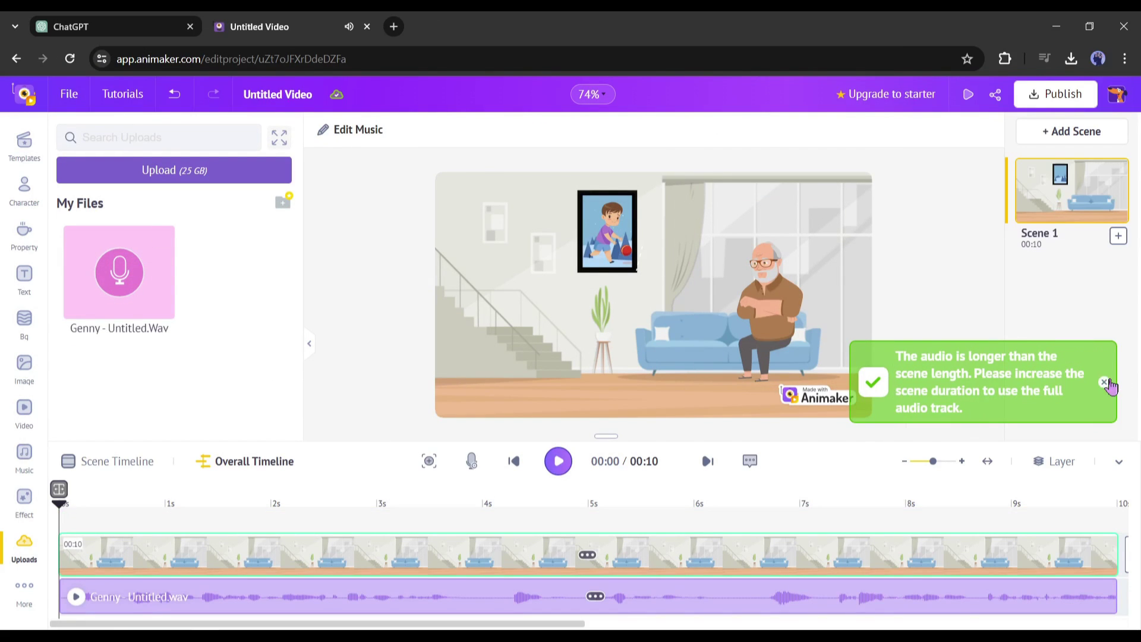
click(1105, 383)
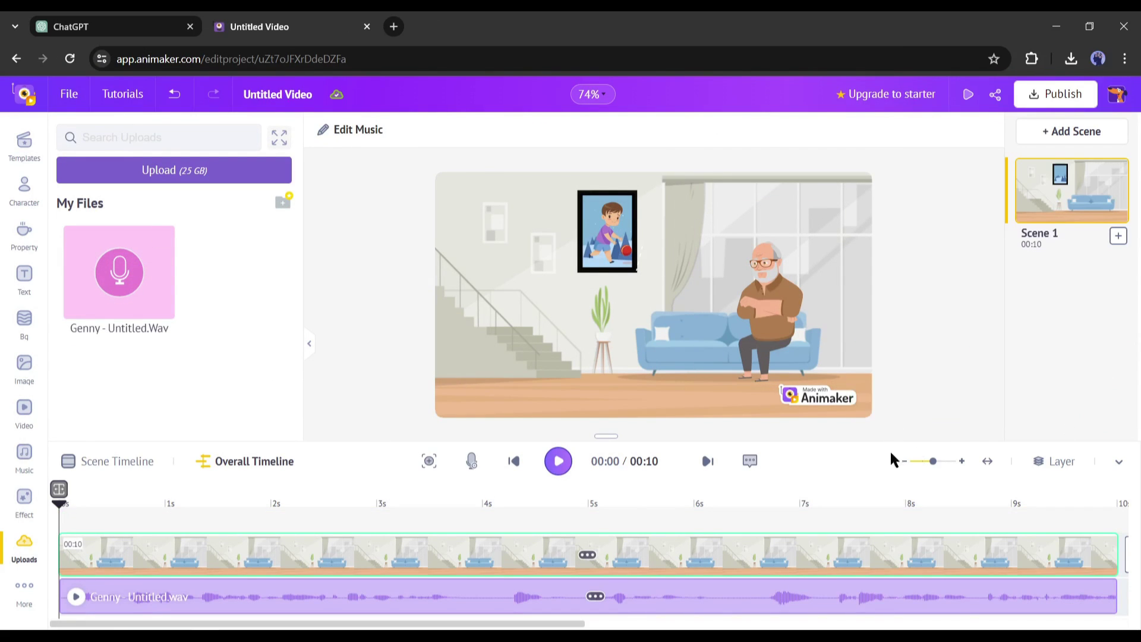
Extend Scene 1 on the timeline to 12.5 seconds so the narration plays fully
click(810, 542)
click(885, 552)
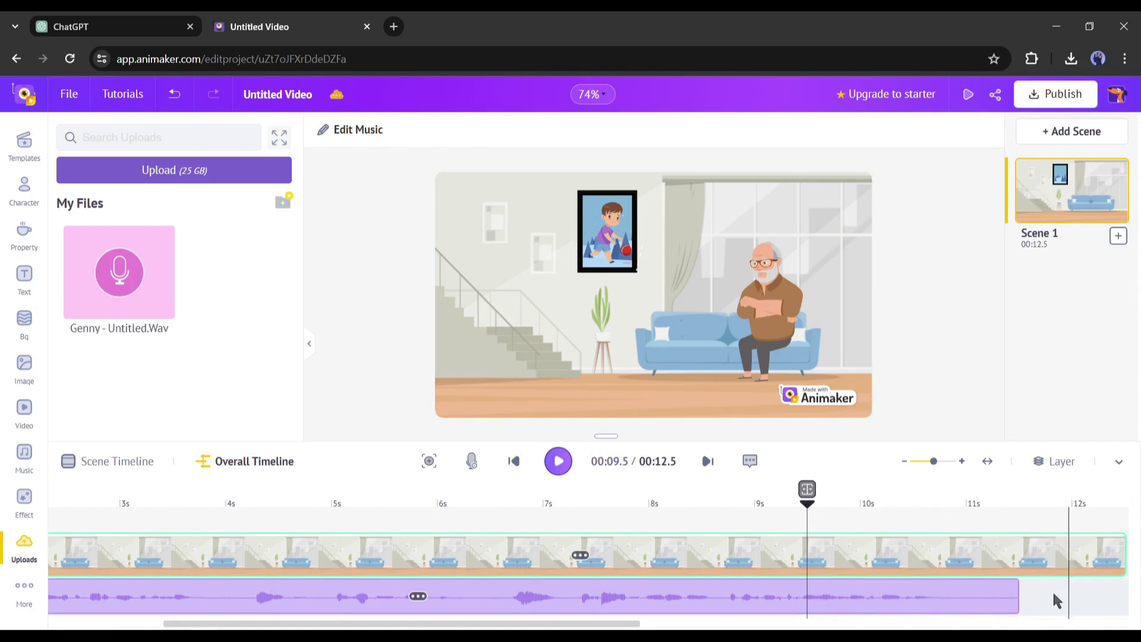
scroll(285, 611, right, 5)
click(600, 555)
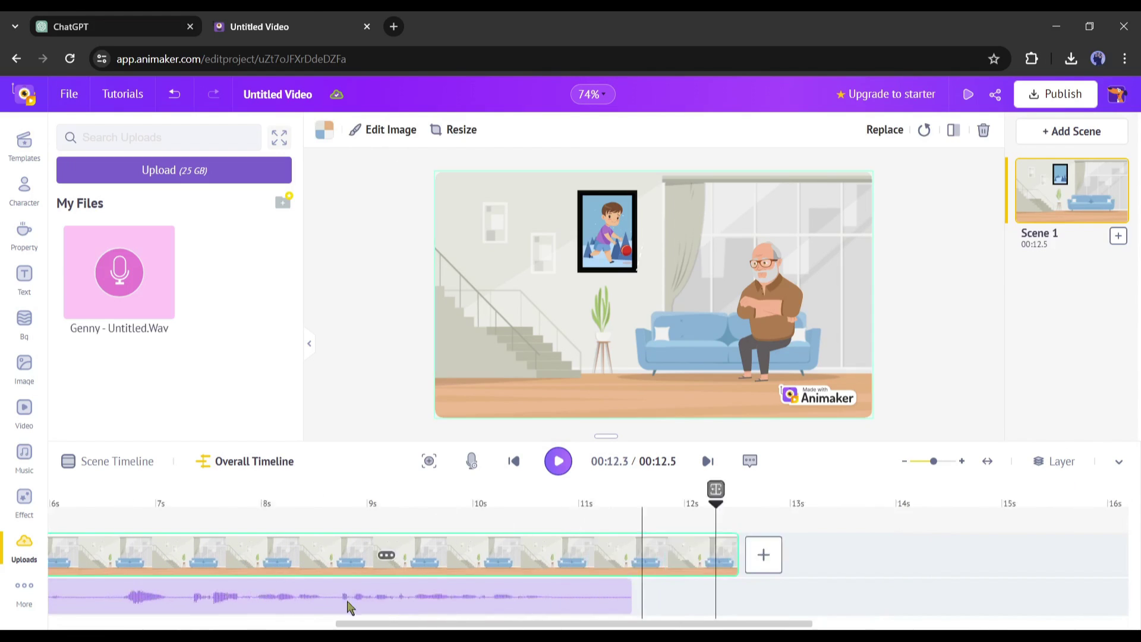
drag(140, 502, 193, 503)
drag(219, 555, 134, 556)
Read the Scene 2 dining-room setting and dialogue in ChatGPT, then return to the Untitled Video project
click(117, 18)
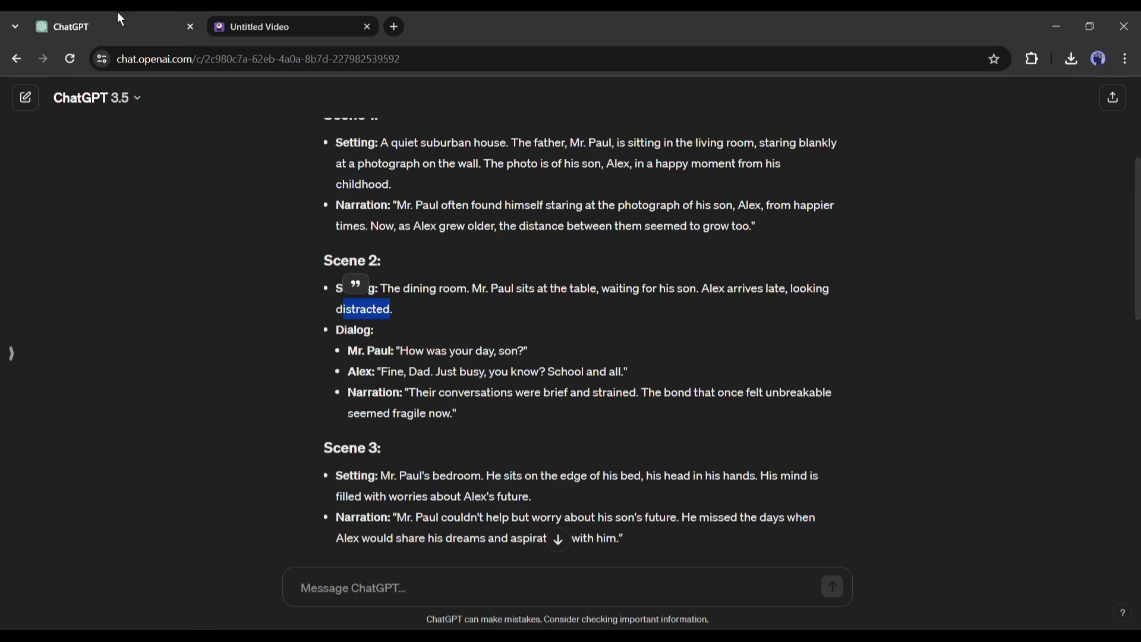
click(651, 298)
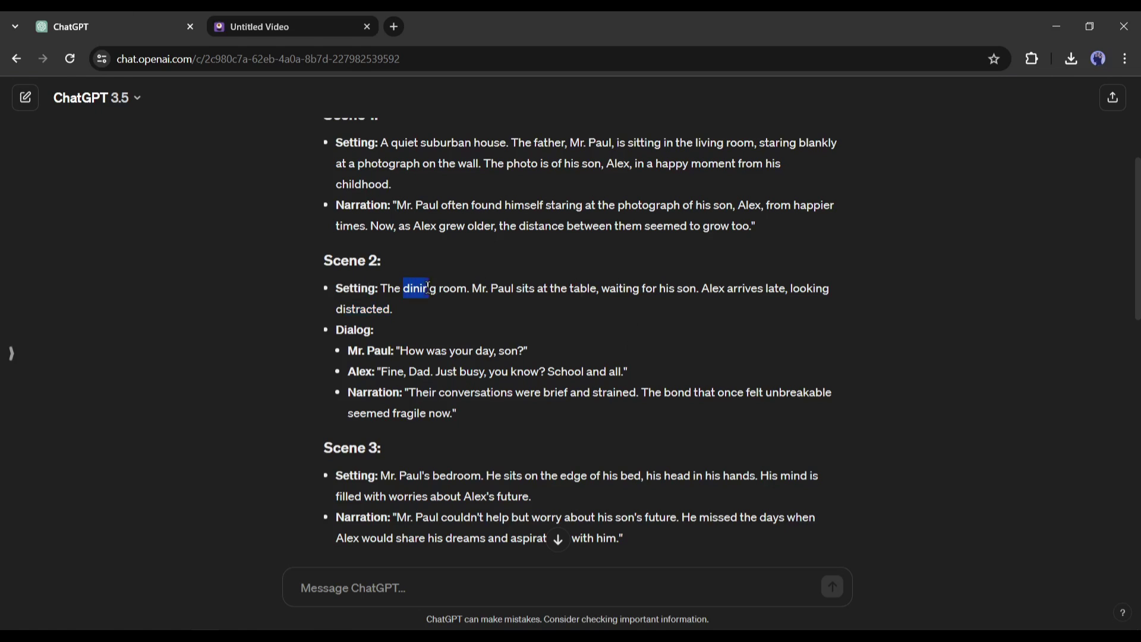
click(333, 13)
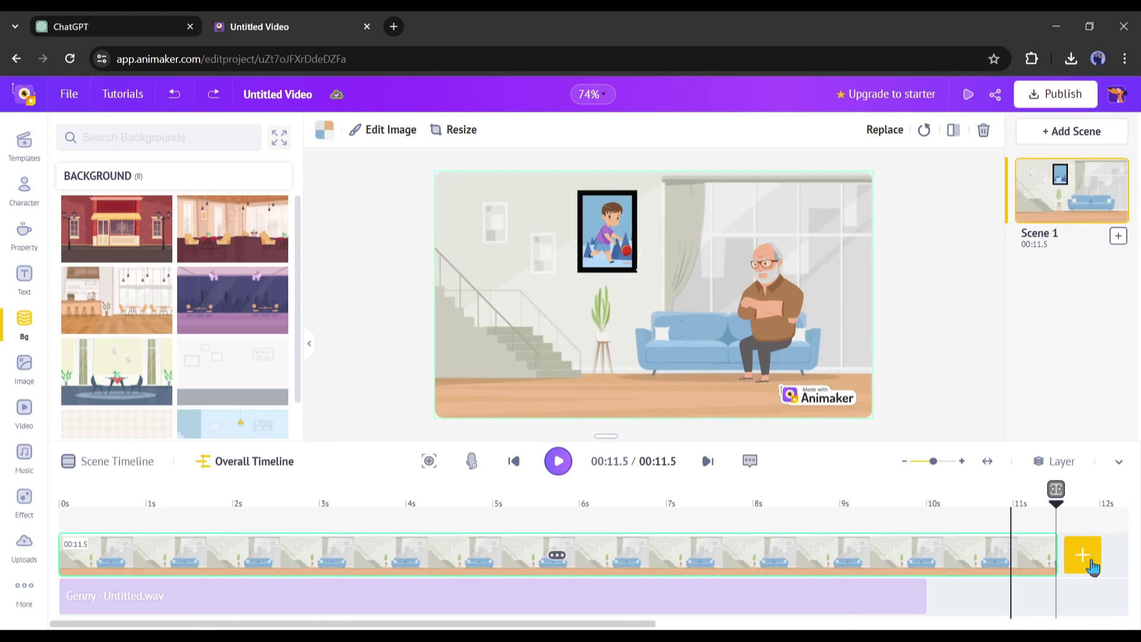
Add Scene 2 with the dining-room background and put the old man character in it
click(1083, 556)
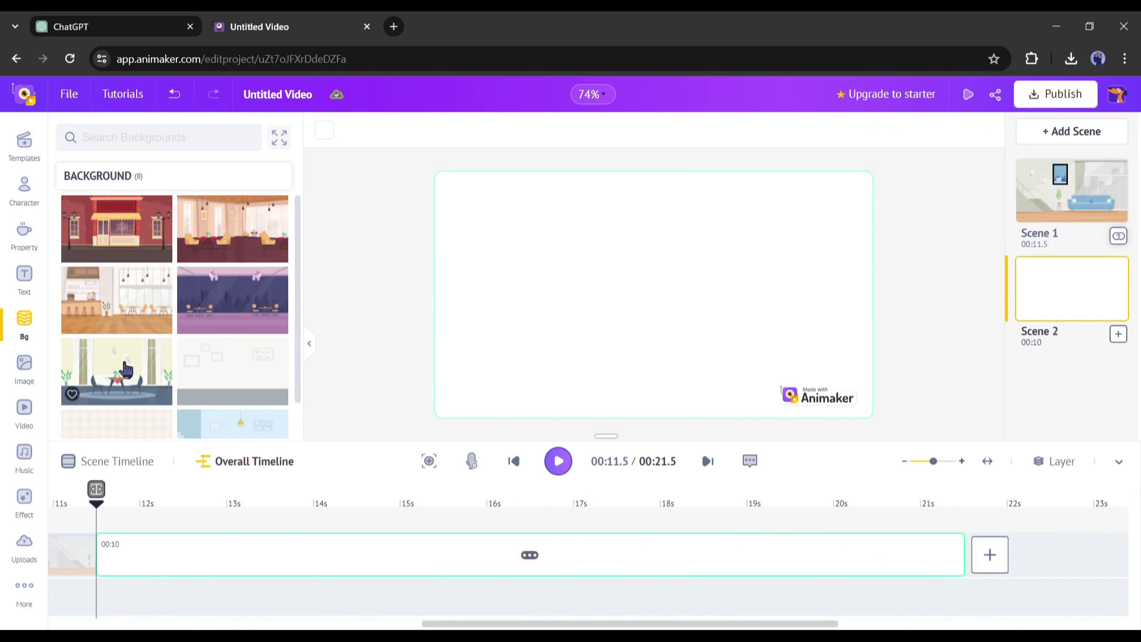
click(126, 369)
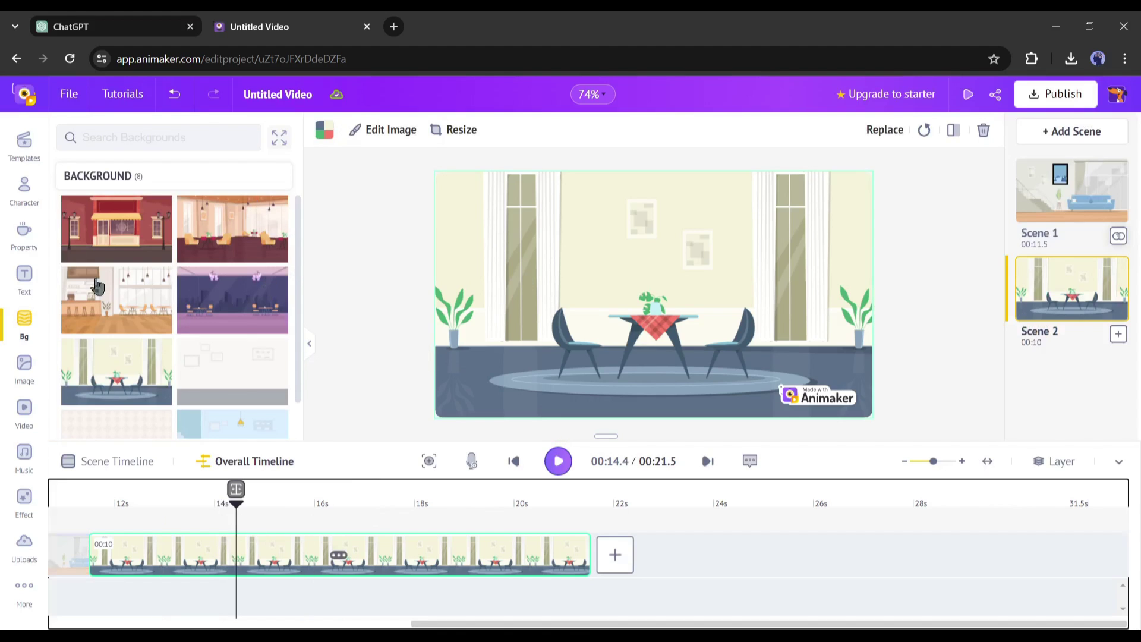
click(15, 205)
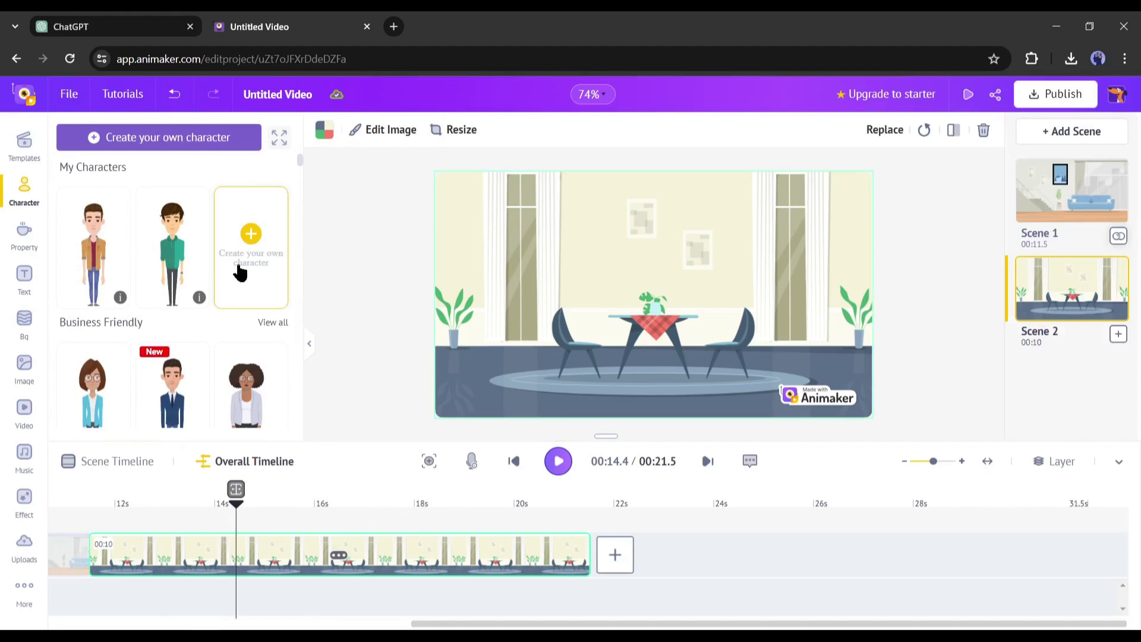
scroll(87, 305, down, 5)
click(98, 287)
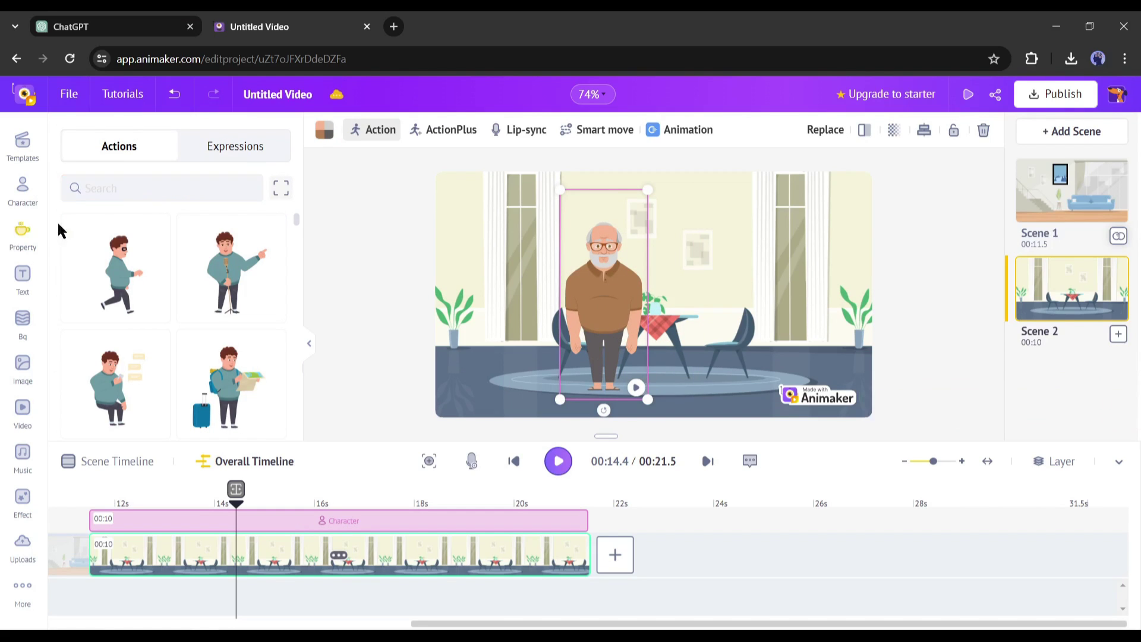
Give the old man a sitting action and seat him on the left chair by the table
click(145, 187)
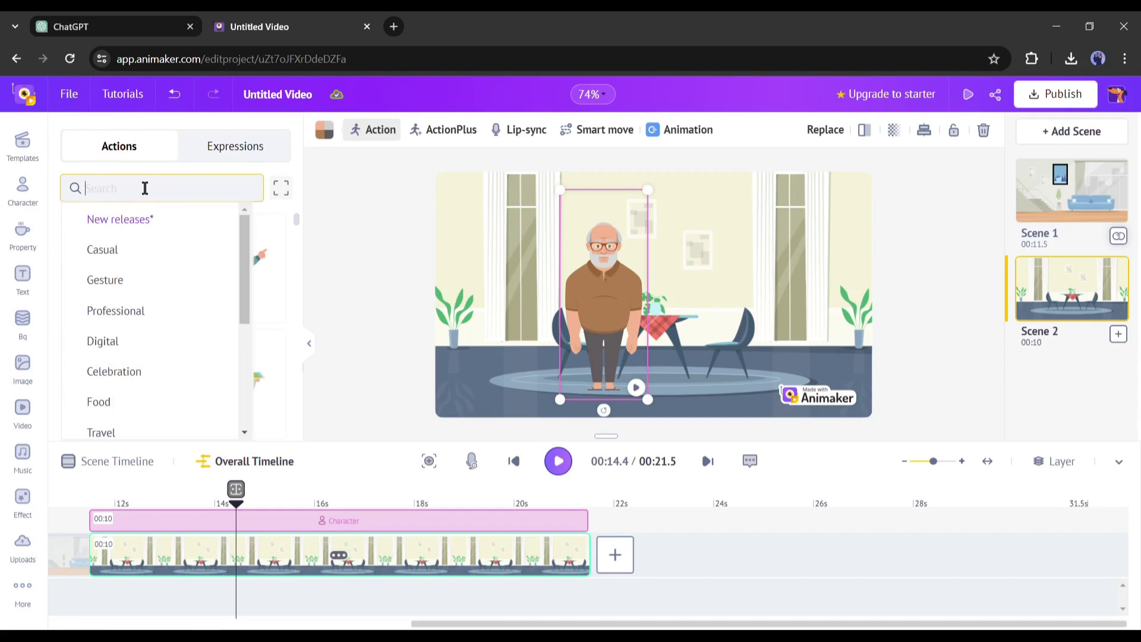
text(sitting)
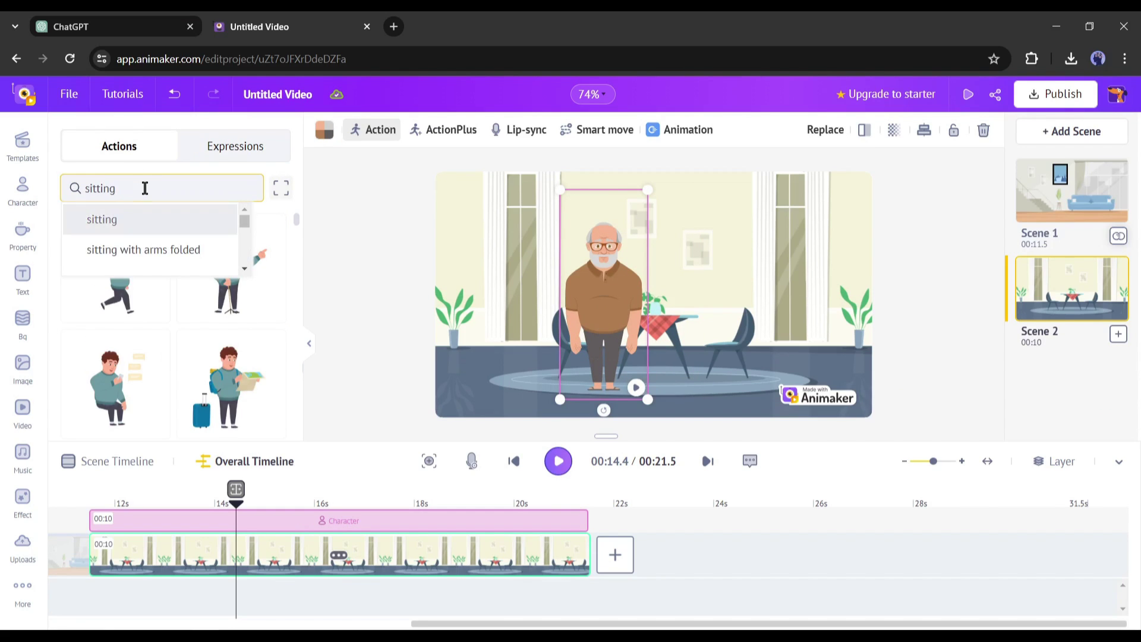
key(Return)
scroll(147, 345, down, 3)
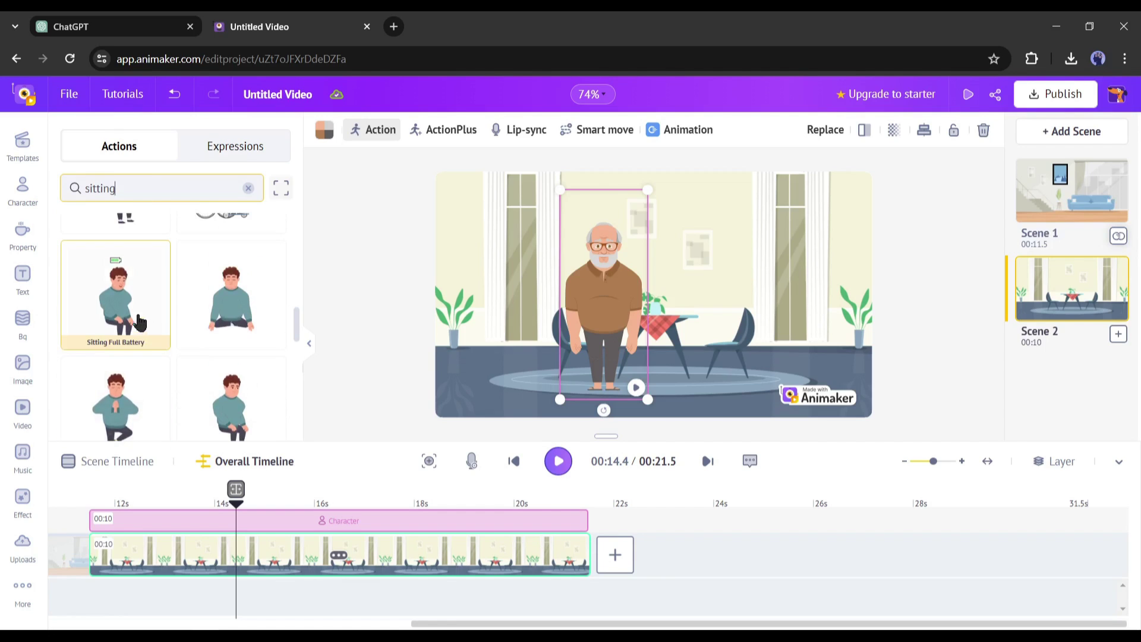
scroll(140, 322, down, 1)
click(229, 331)
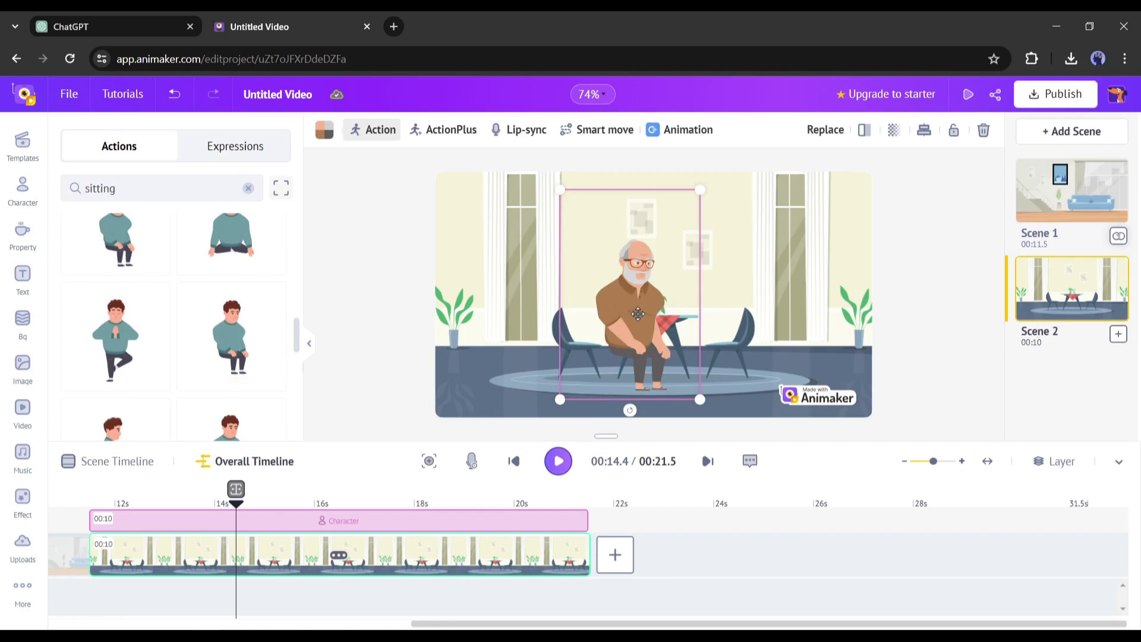
drag(598, 312, 596, 339)
drag(236, 499, 651, 502)
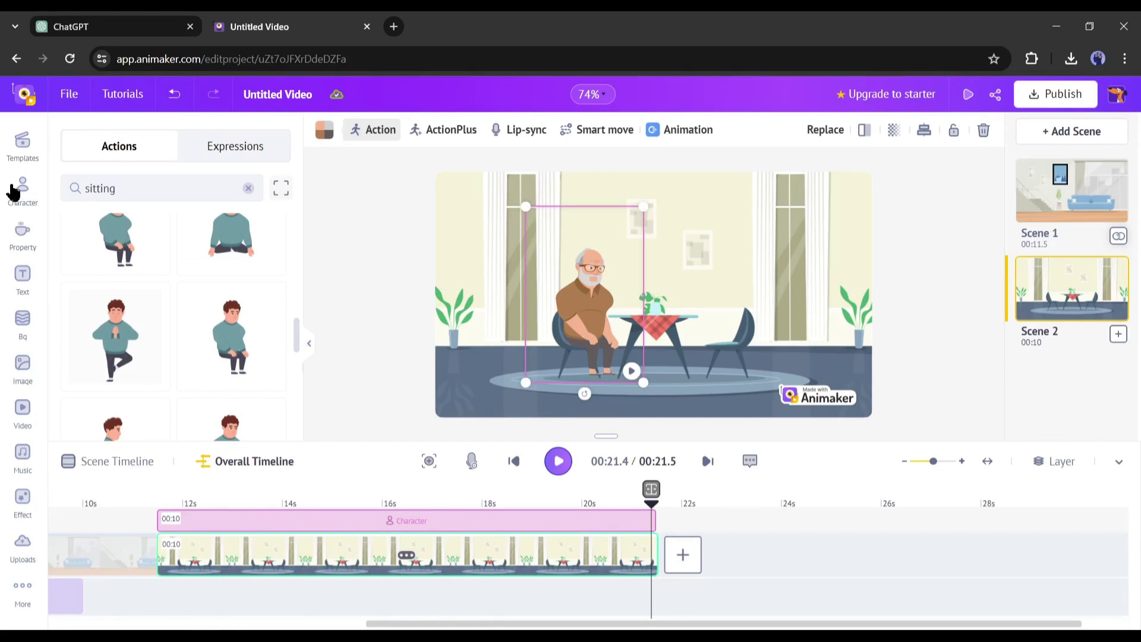
click(24, 189)
Add the son to Scene 2 with a walking action
scroll(154, 285, up, 15)
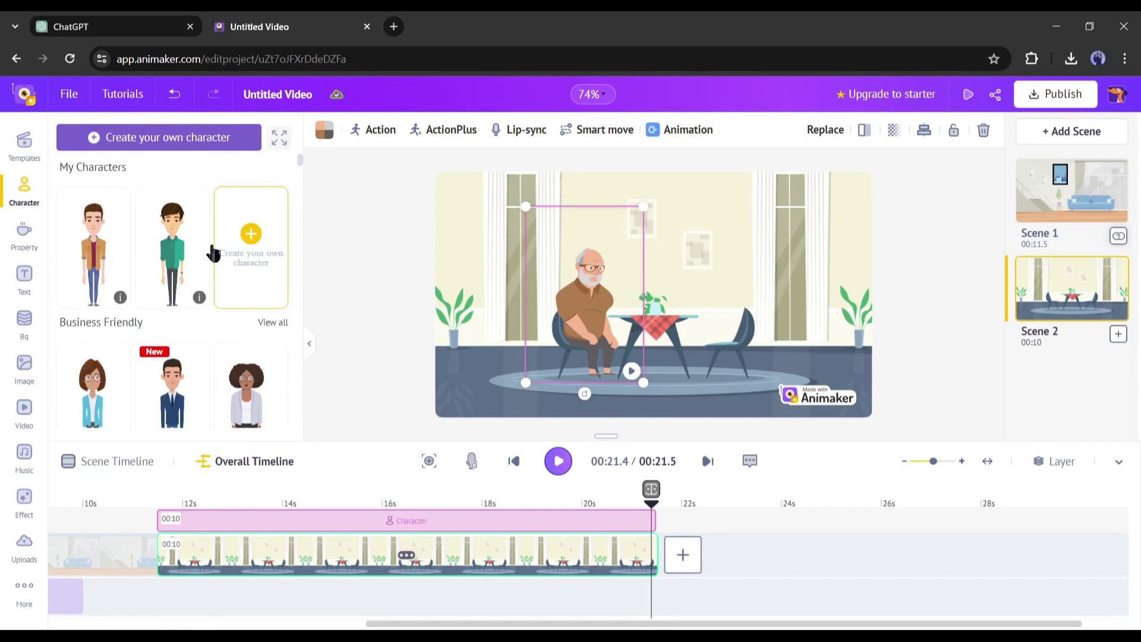
click(180, 260)
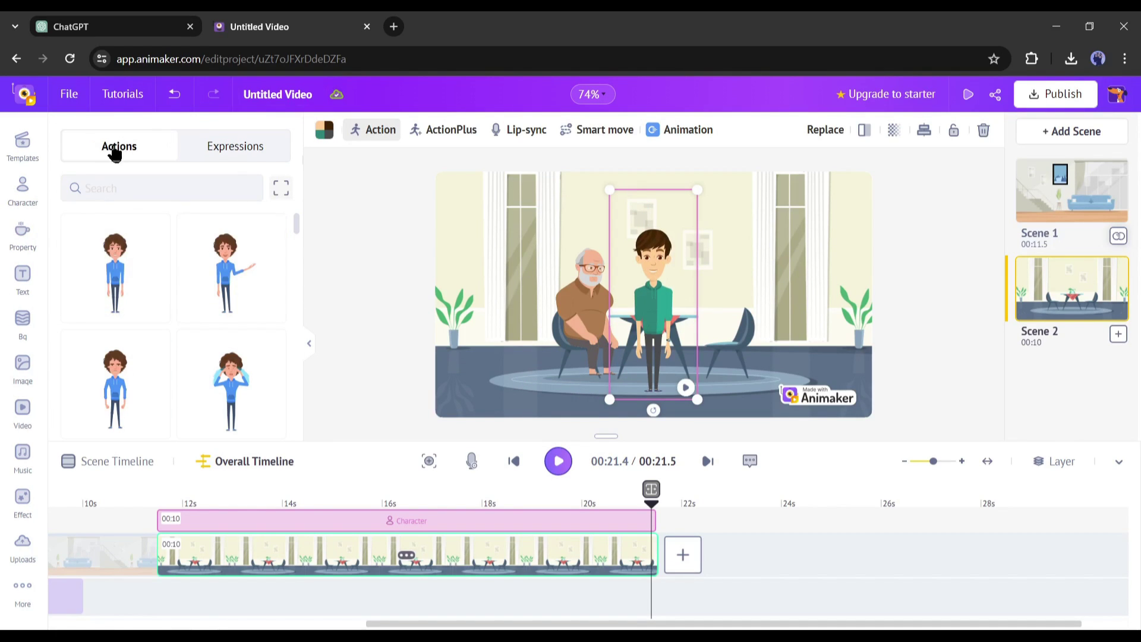
click(126, 190)
text(walki)
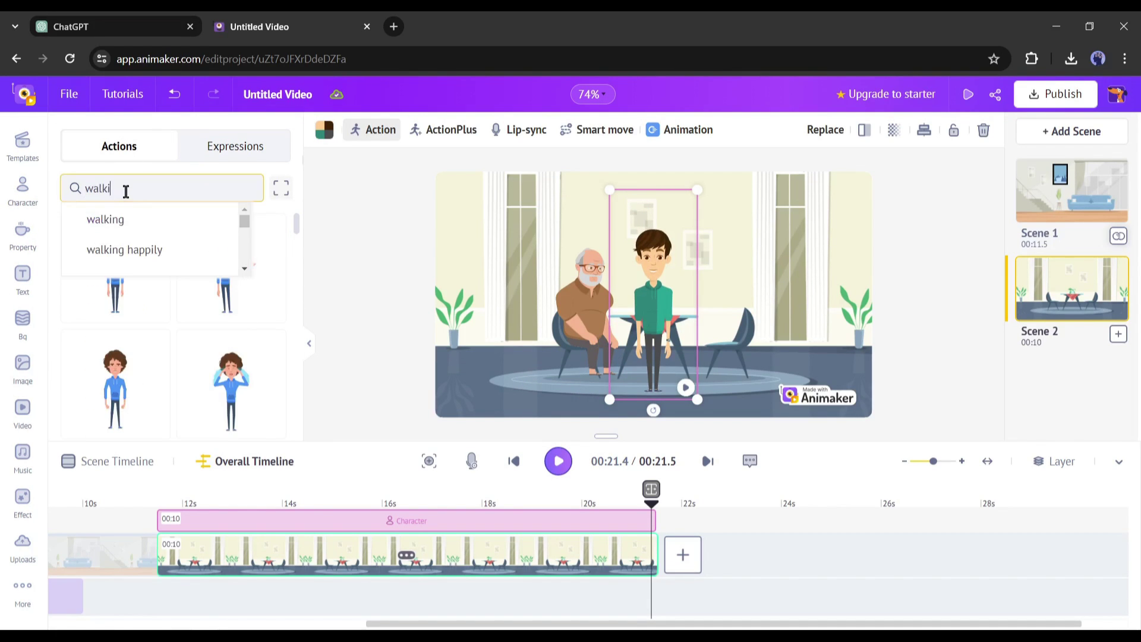
text(ng)
click(139, 223)
click(140, 298)
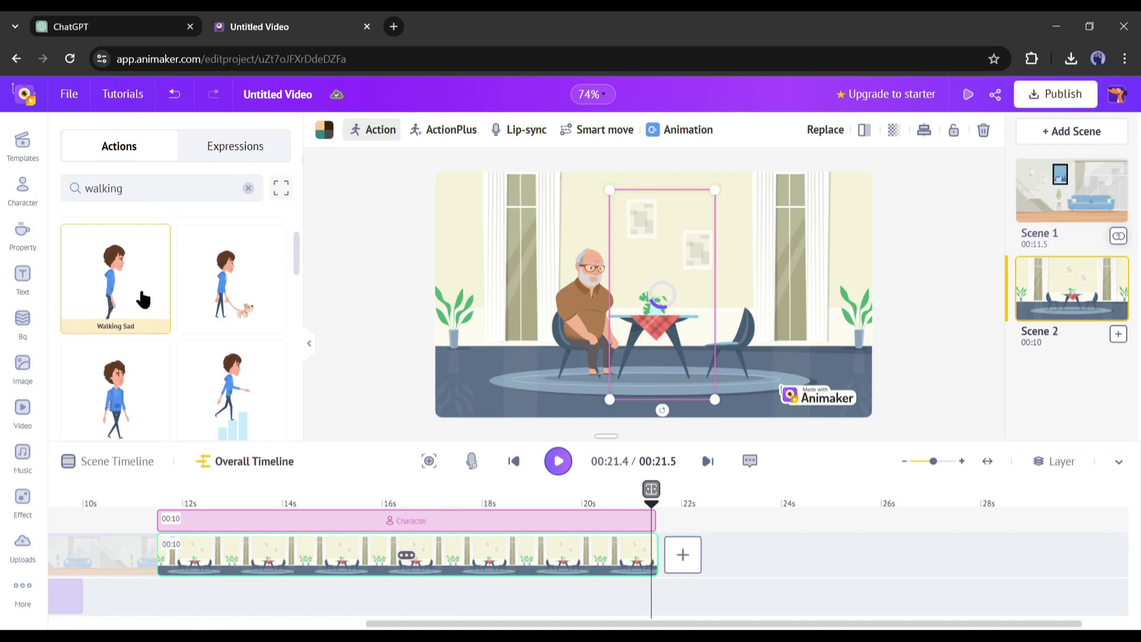
Place the walking son at the room's right edge, flipped to face the seated father
drag(663, 317, 918, 310)
click(864, 131)
click(771, 511)
drag(413, 503, 353, 502)
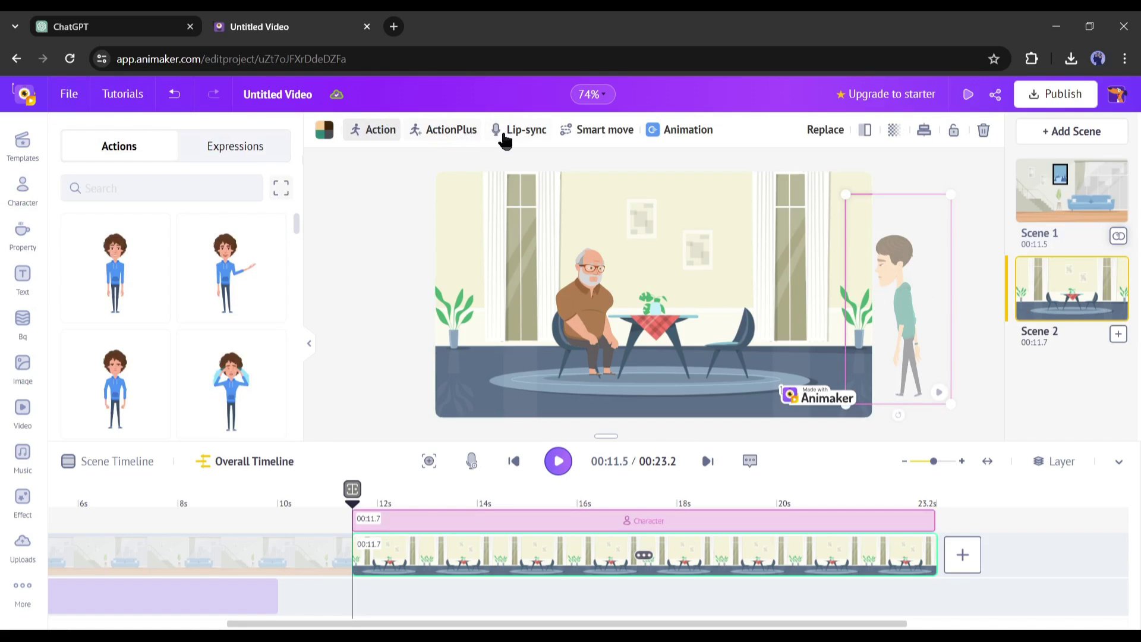
Use ActionPlus to follow the son's walk with a sitting pose, resized onto the empty chair
click(455, 137)
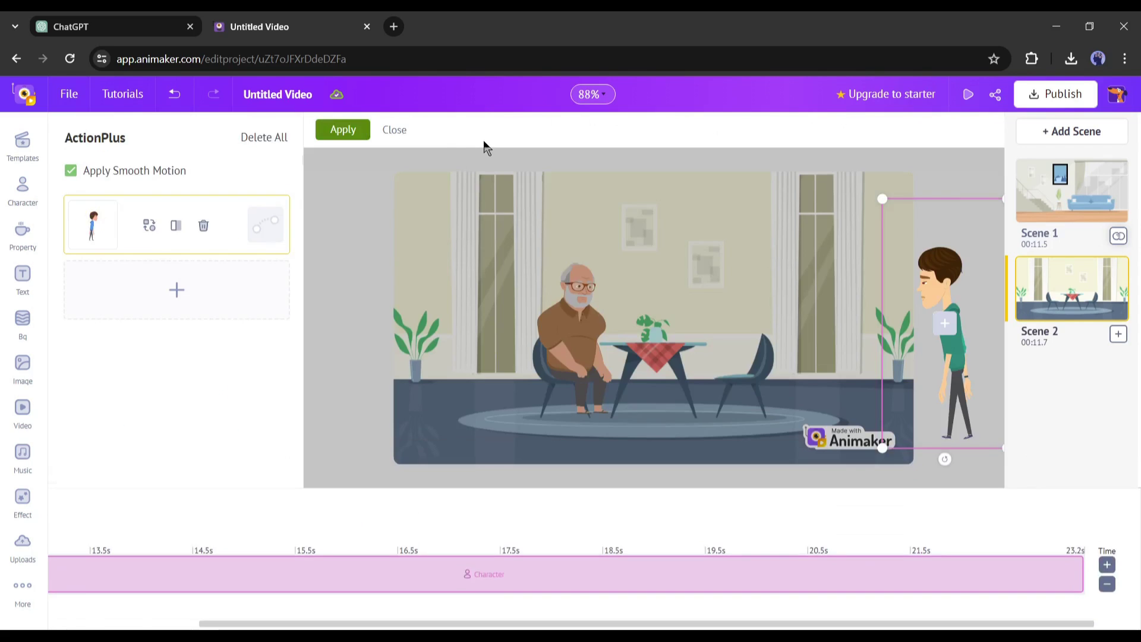
click(190, 302)
click(148, 220)
text(sitt)
click(150, 264)
click(244, 314)
drag(936, 380, 736, 372)
drag(682, 188, 687, 236)
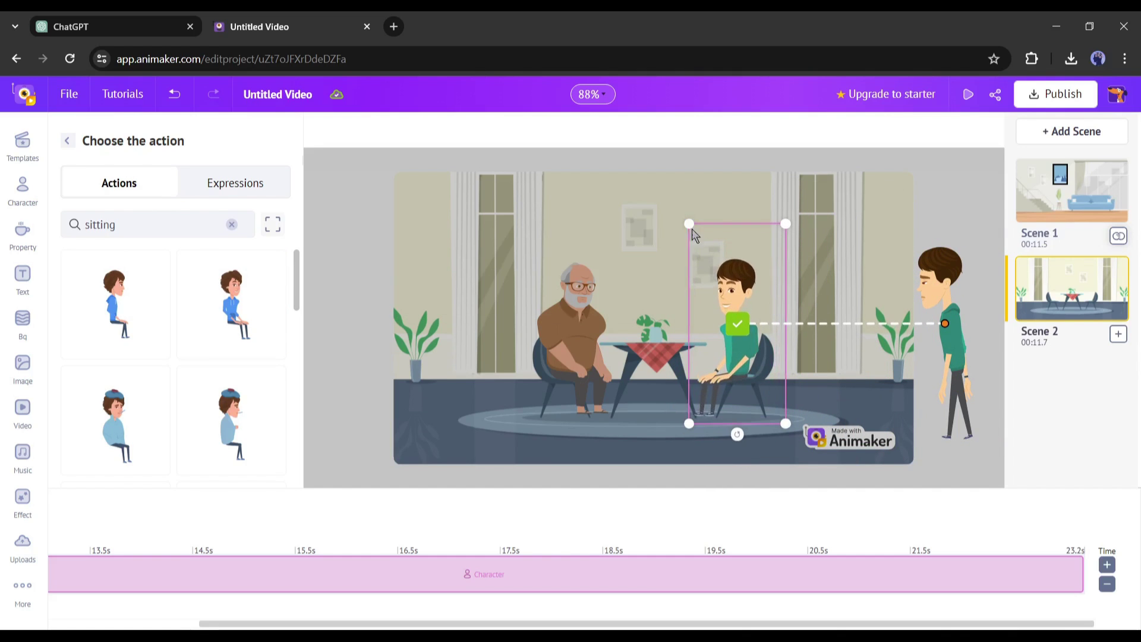
click(67, 141)
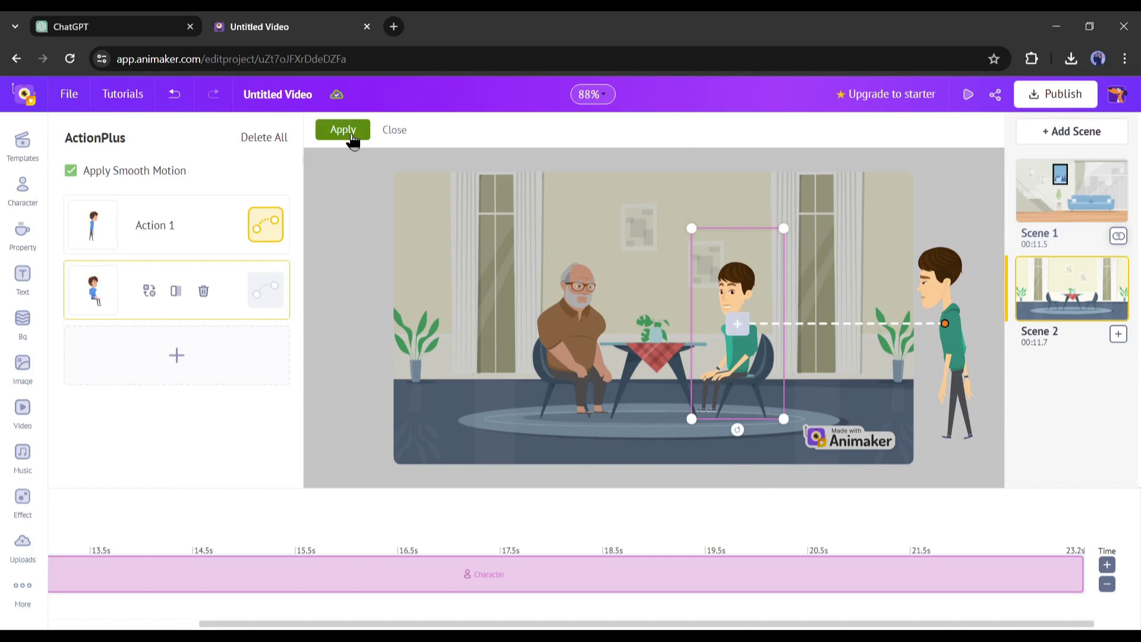
click(343, 129)
Preview the scene and delay the son's sitting action to about 13.5 seconds
drag(604, 557, 56, 541)
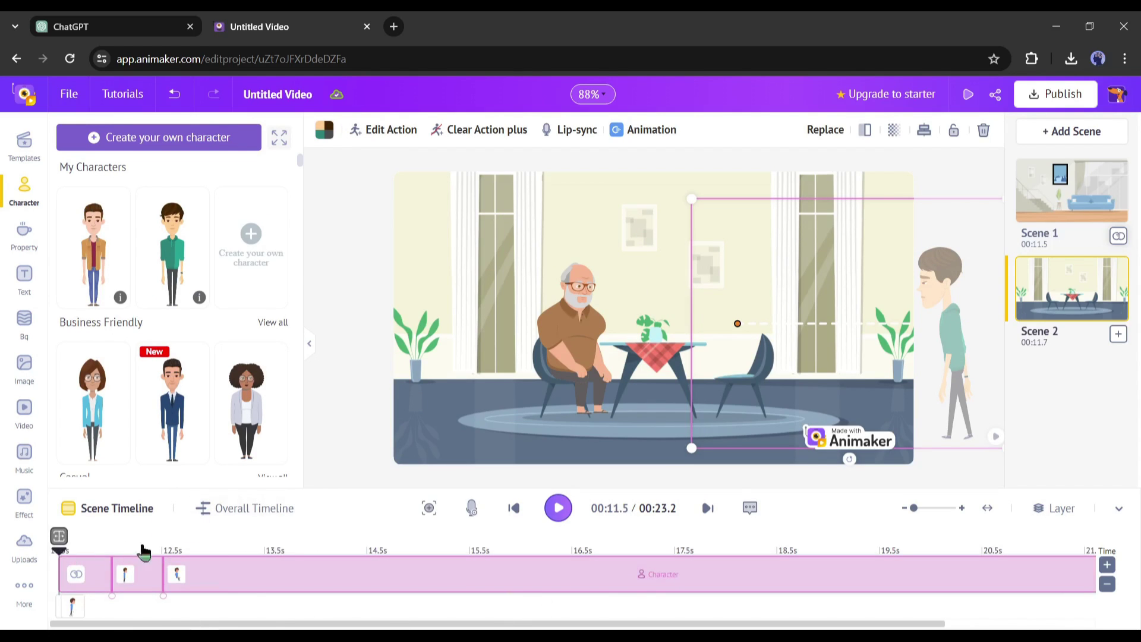
click(557, 508)
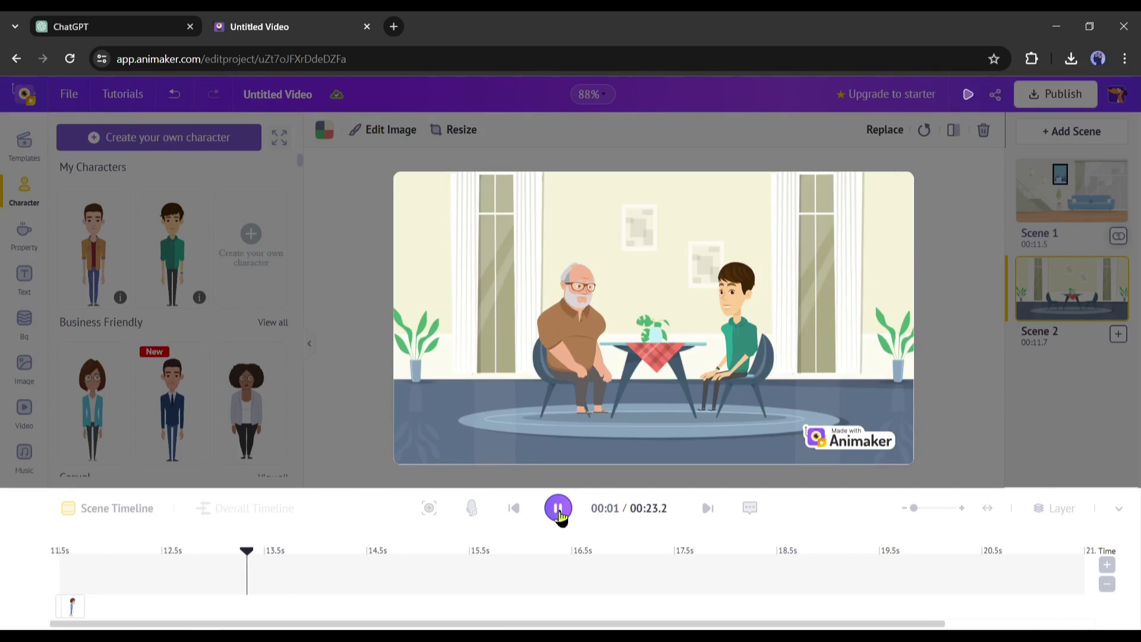
click(558, 508)
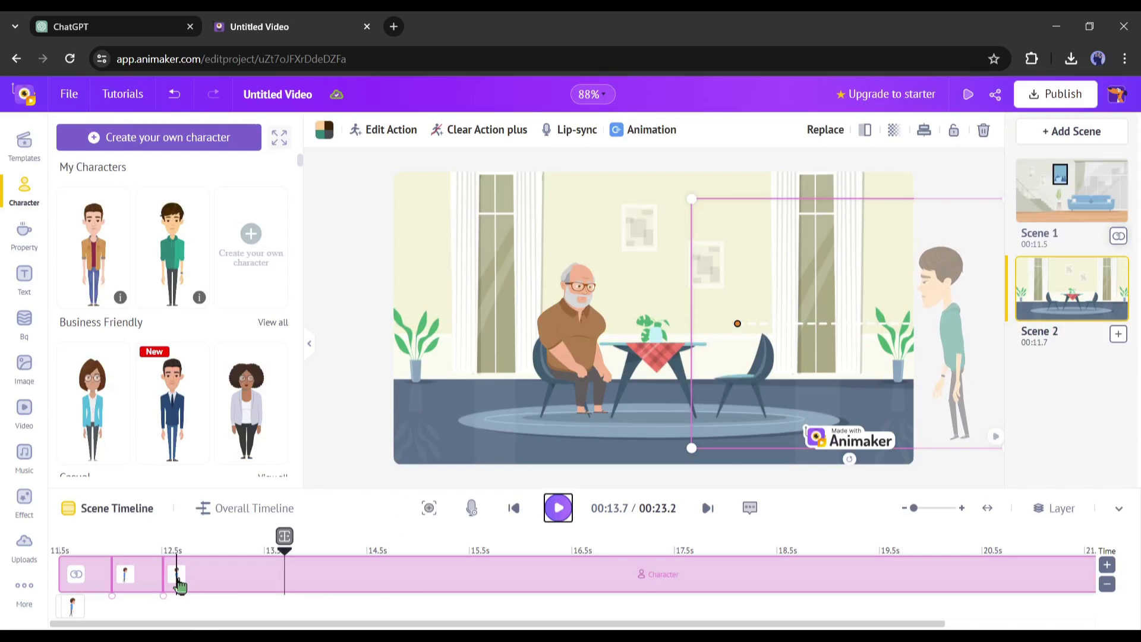
click(178, 582)
drag(164, 597, 371, 600)
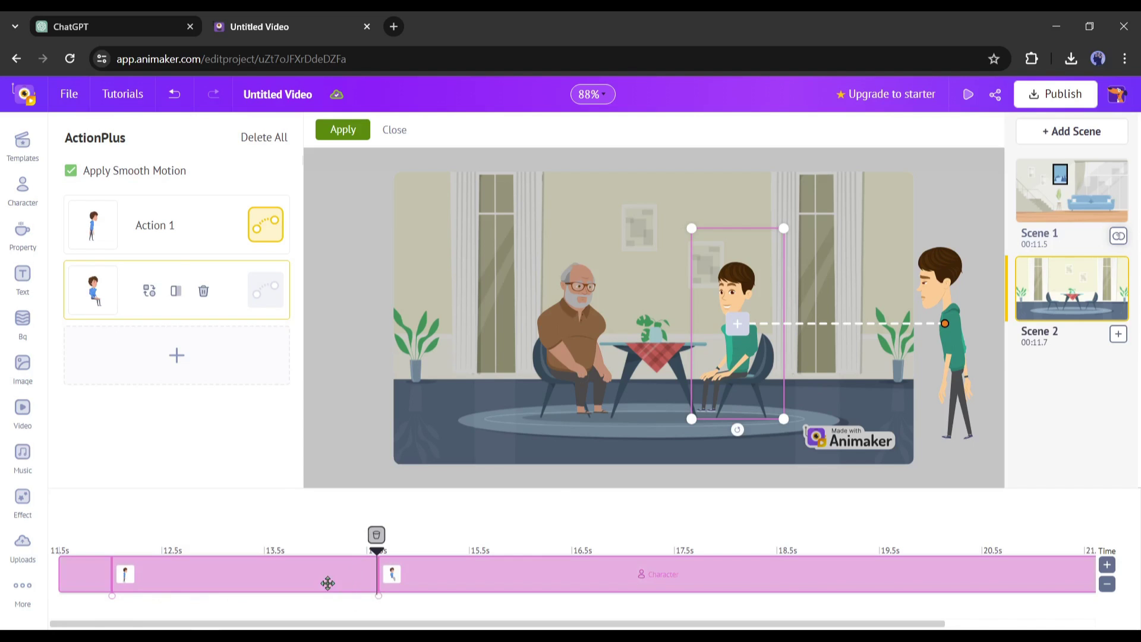
click(380, 562)
click(557, 509)
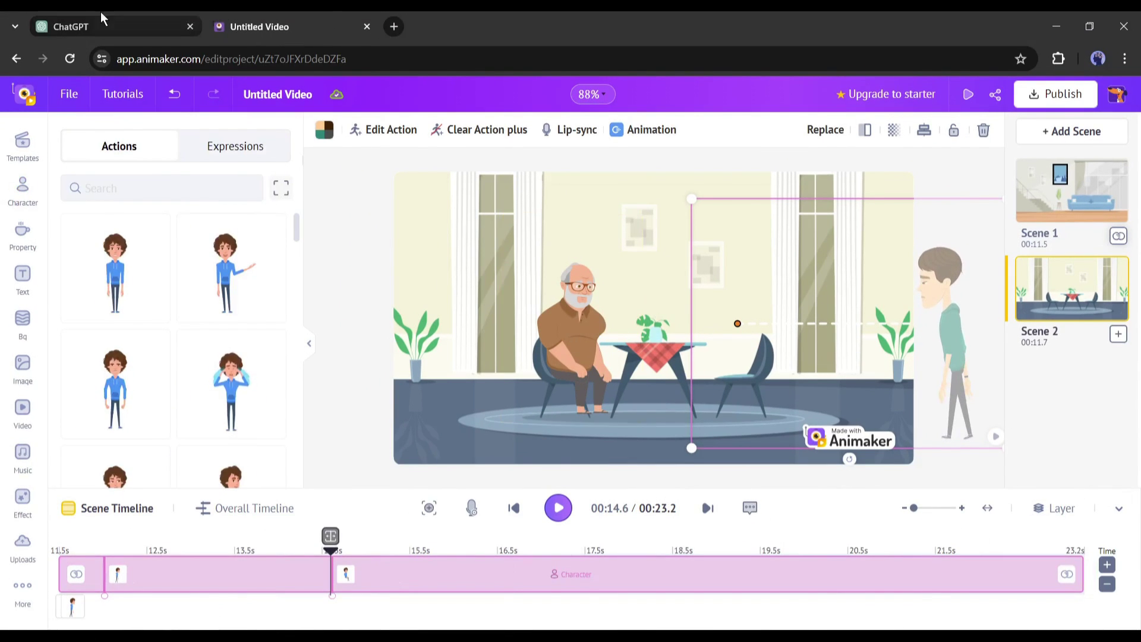
Reread the Scene 2 dialogue in ChatGPT and return to Animaker
key(ctrl+shift+Tab)
scroll(333, 290, up, 3)
scroll(397, 329, down, 1)
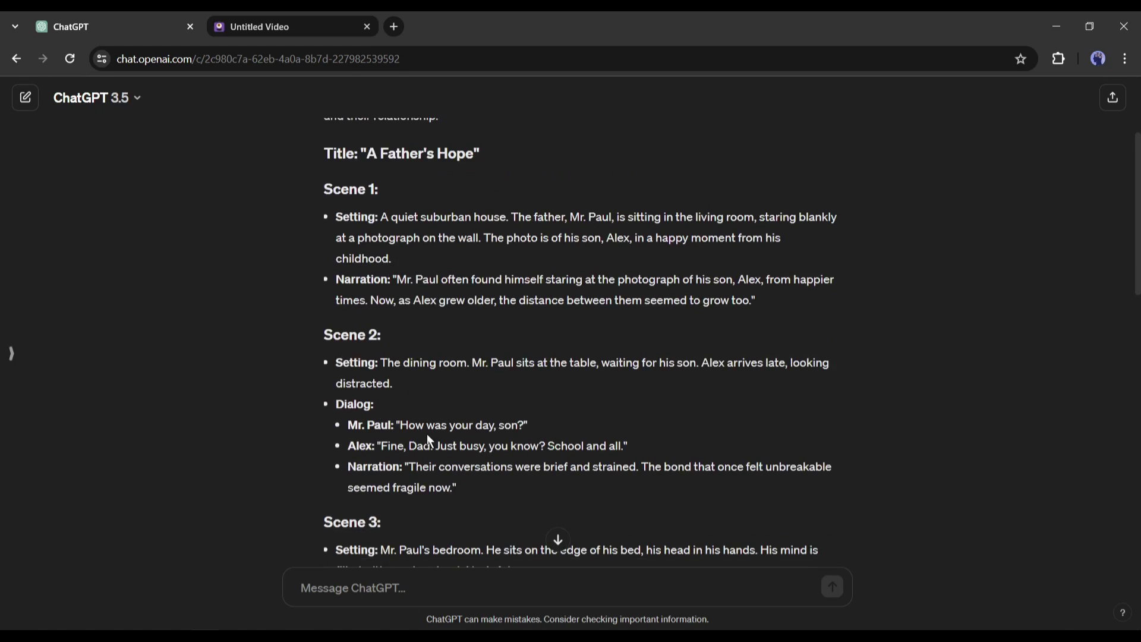
click(357, 19)
Lip-sync the father with the uploaded Genny - dad.wav recording
click(427, 558)
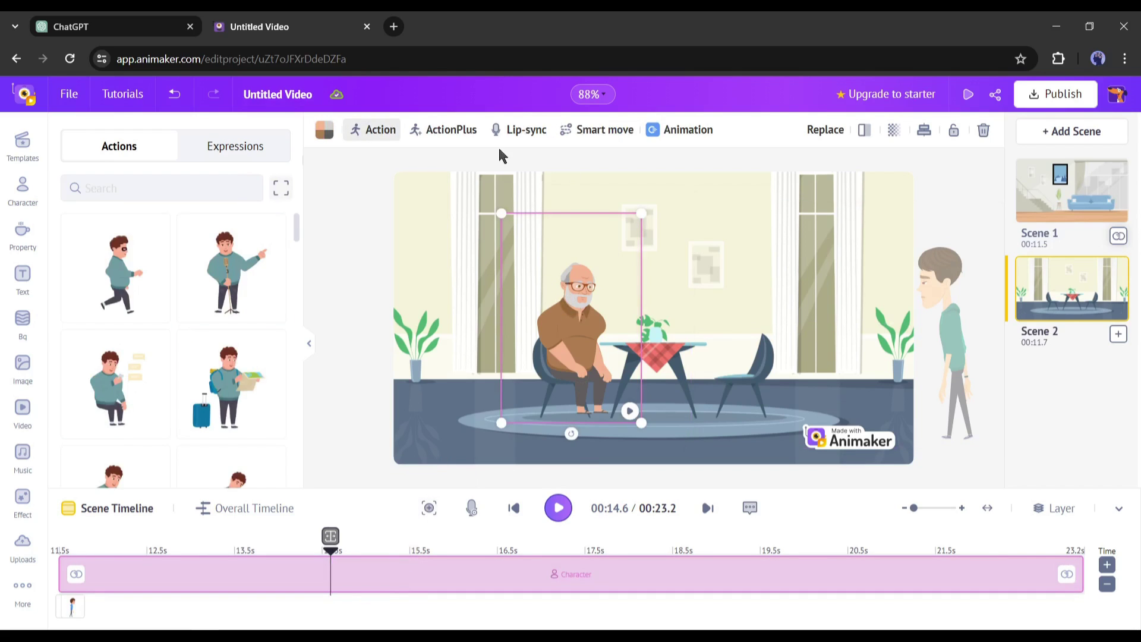
click(515, 138)
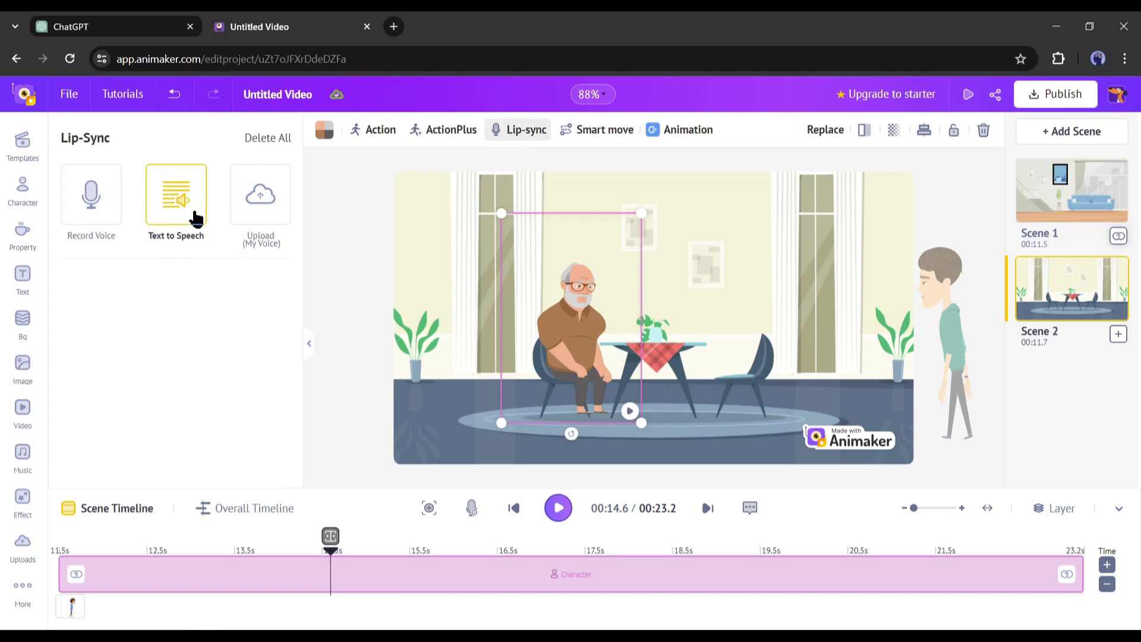
click(254, 208)
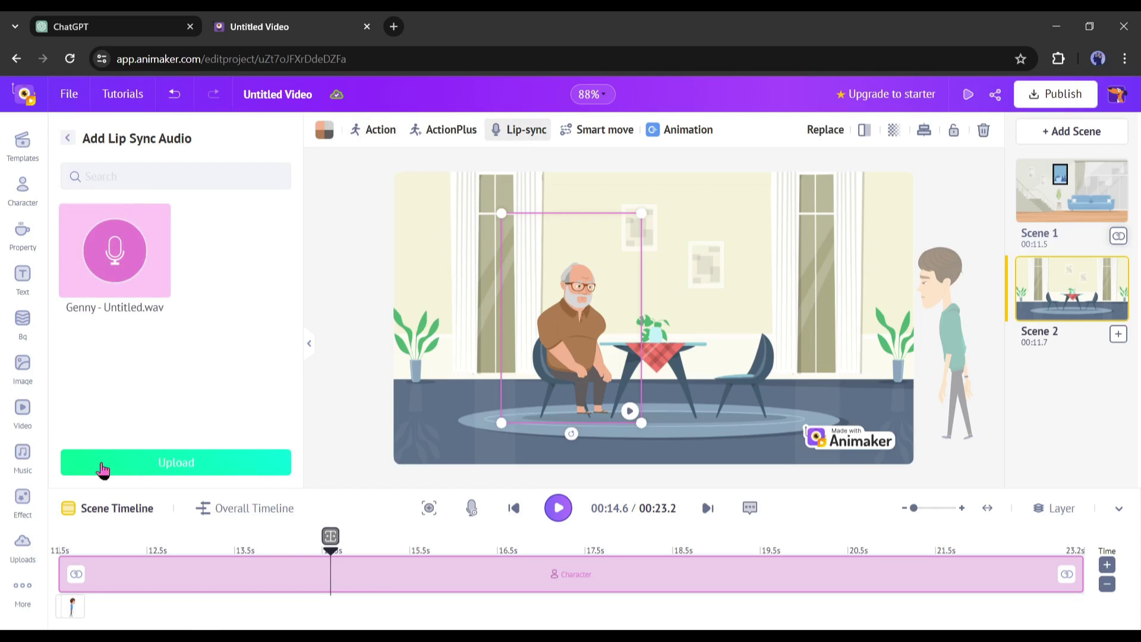
click(193, 466)
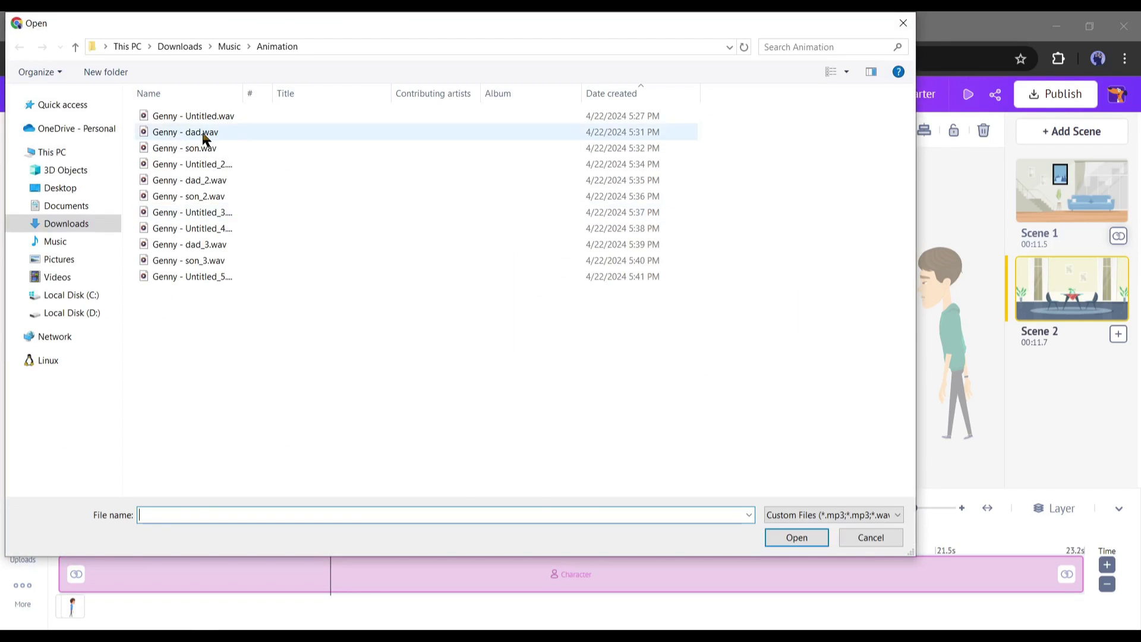
double_click(203, 139)
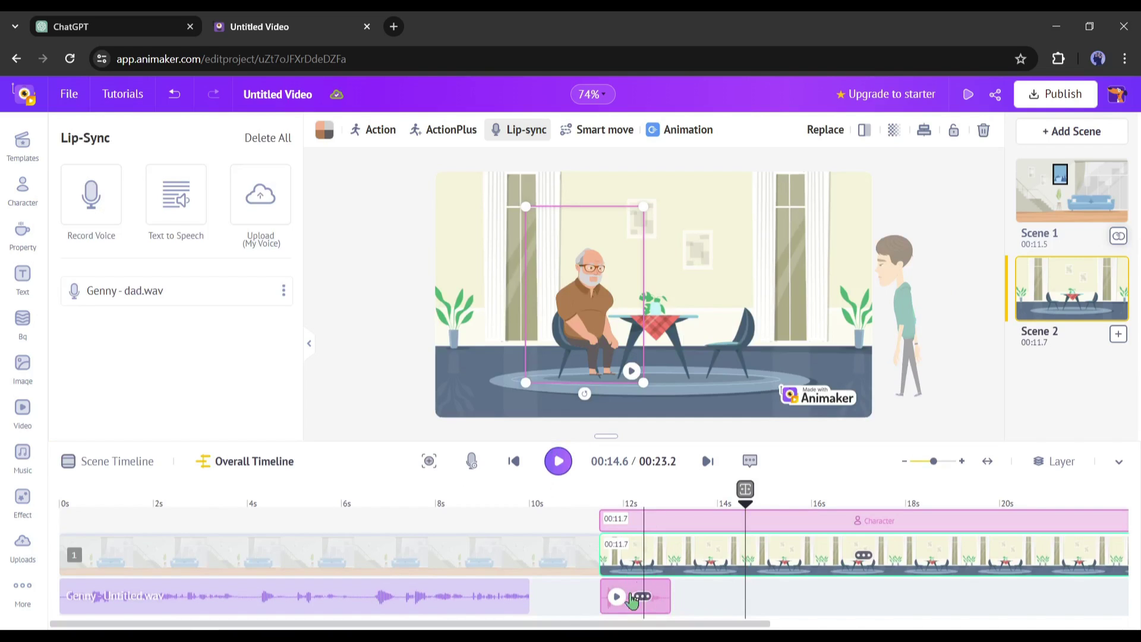
Shift the father's line to start around 14.6 seconds and preview it
click(618, 596)
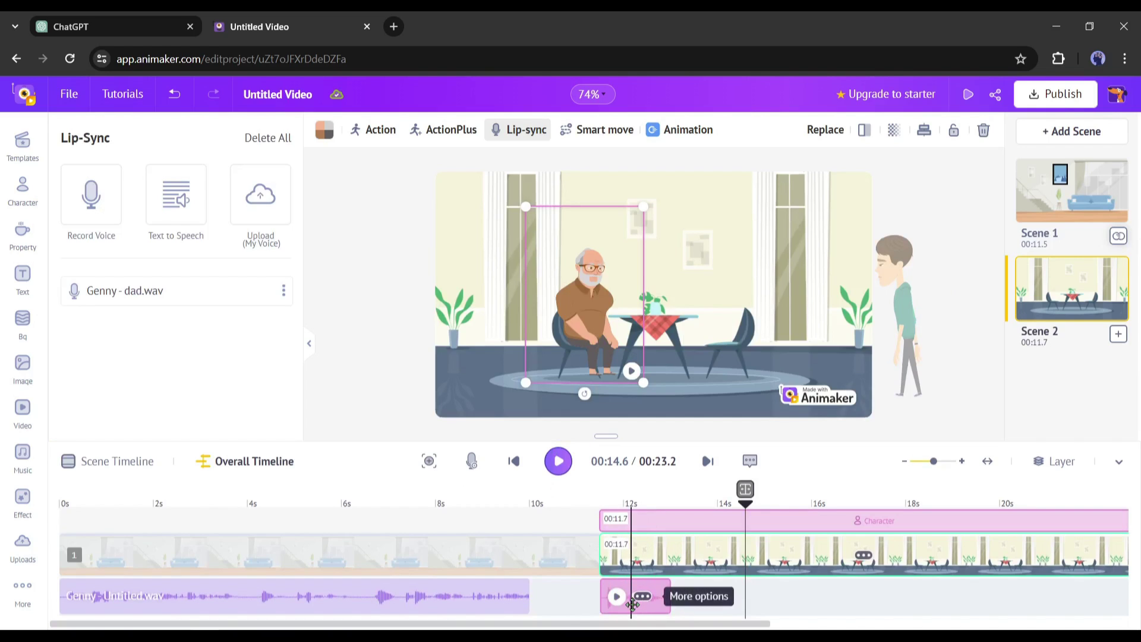
drag(632, 603, 770, 601)
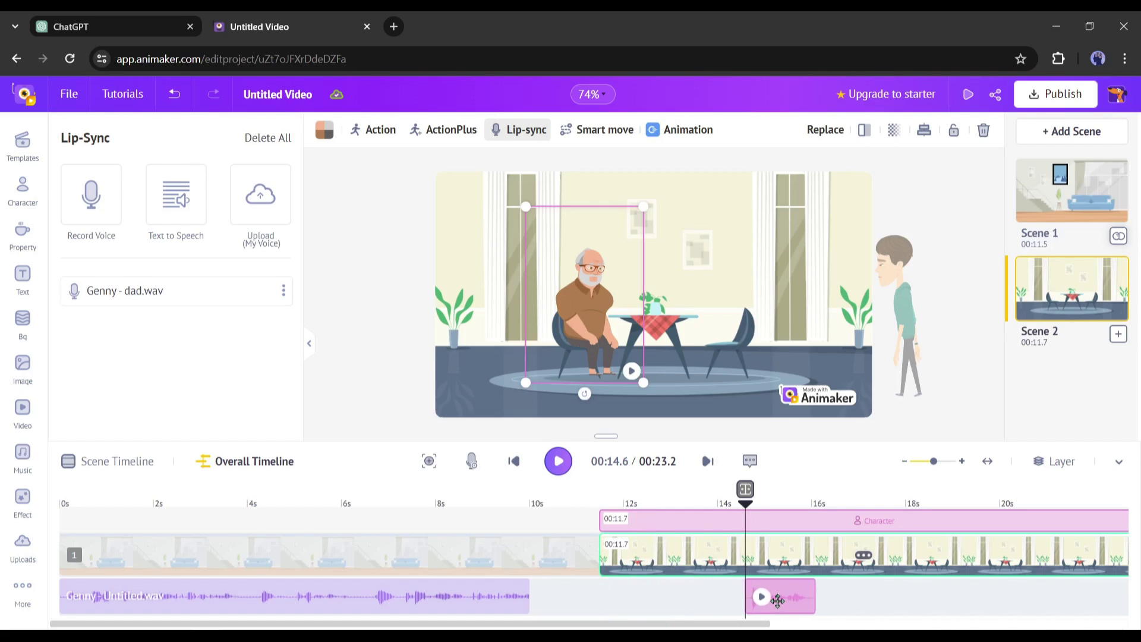
drag(778, 601, 785, 601)
drag(747, 512, 679, 510)
click(557, 461)
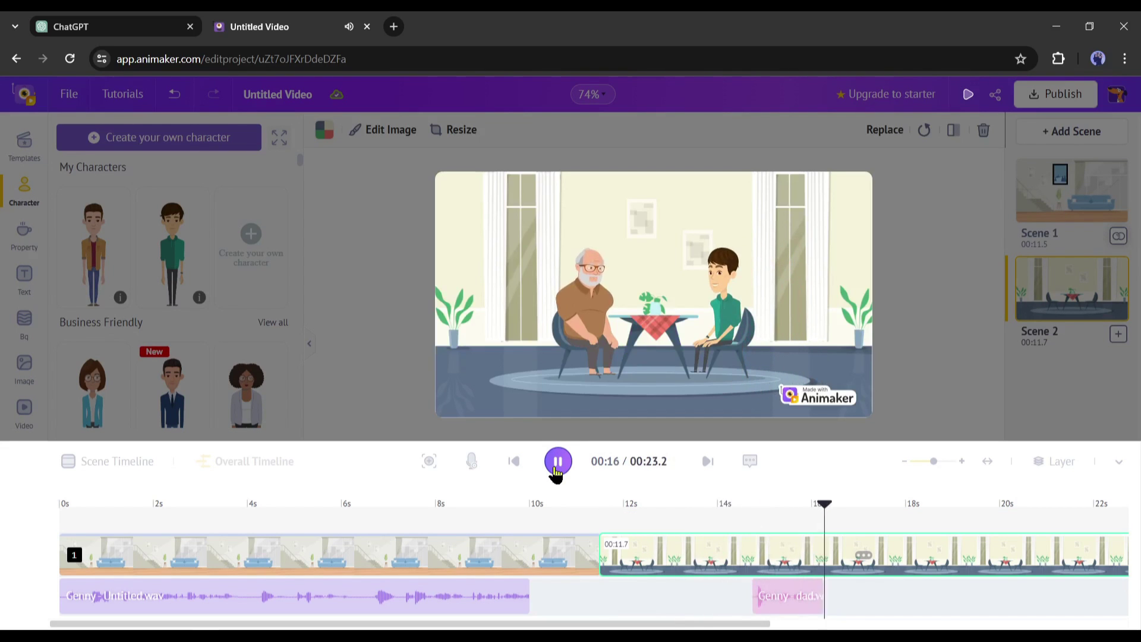
click(558, 461)
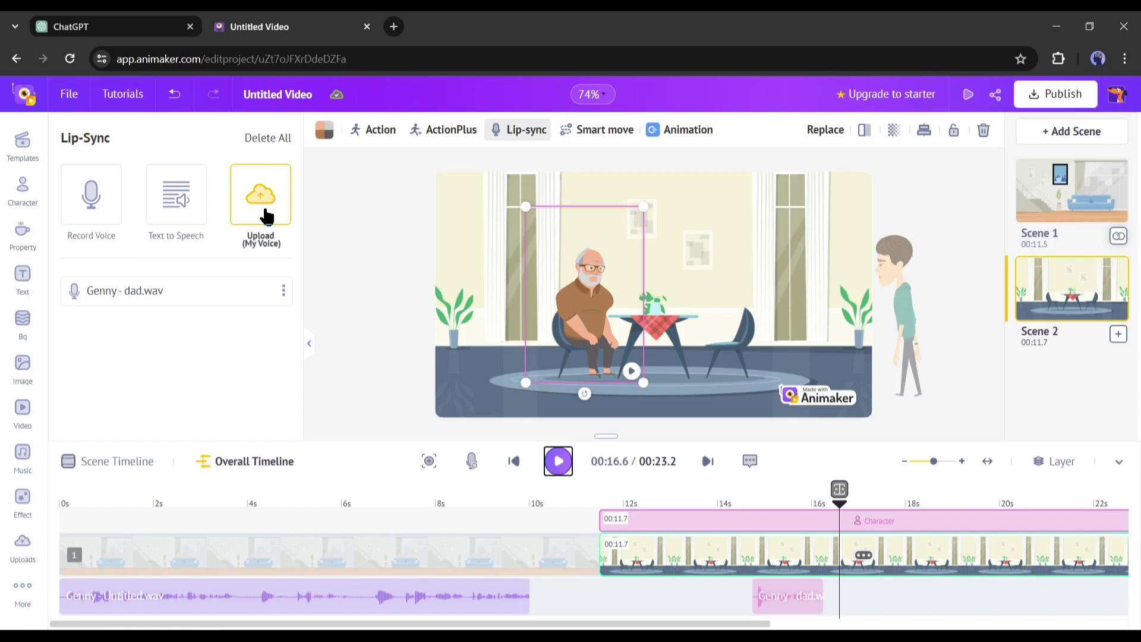
click(260, 199)
click(178, 419)
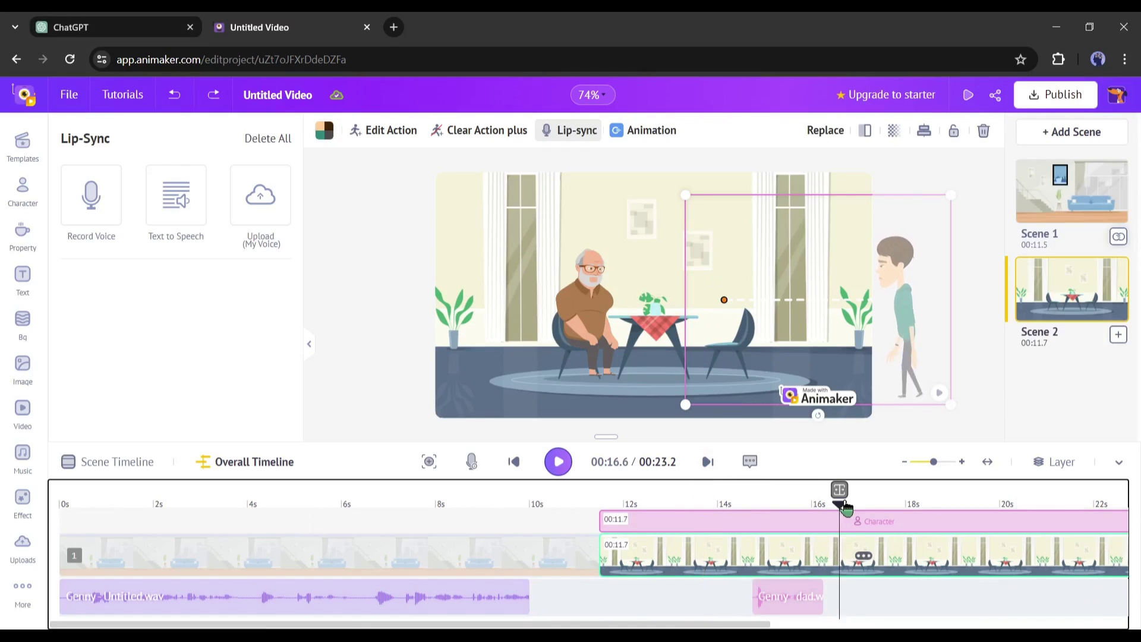
Nudge an item on the Scene 2 timeline and play the scene preview
drag(839, 489, 835, 489)
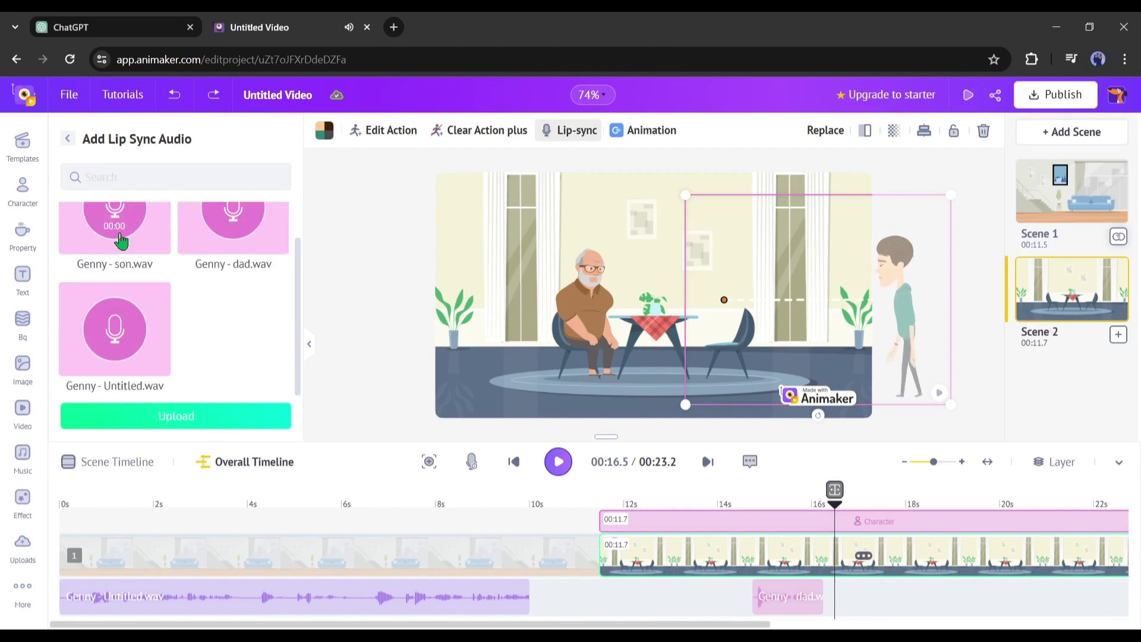
click(558, 510)
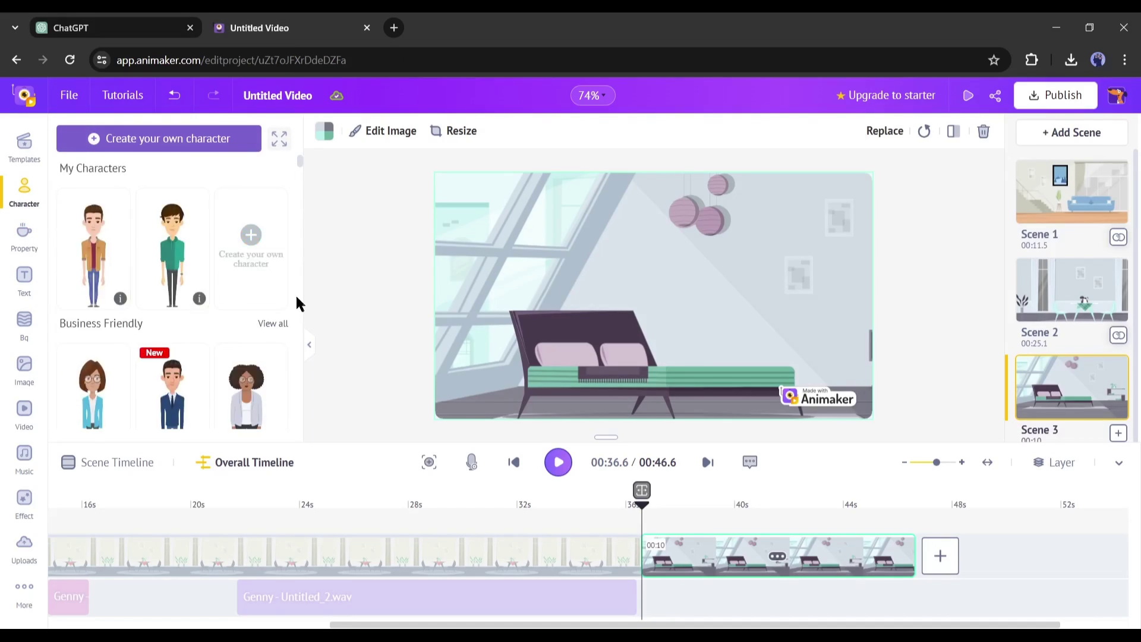
scroll(230, 359, down, 5)
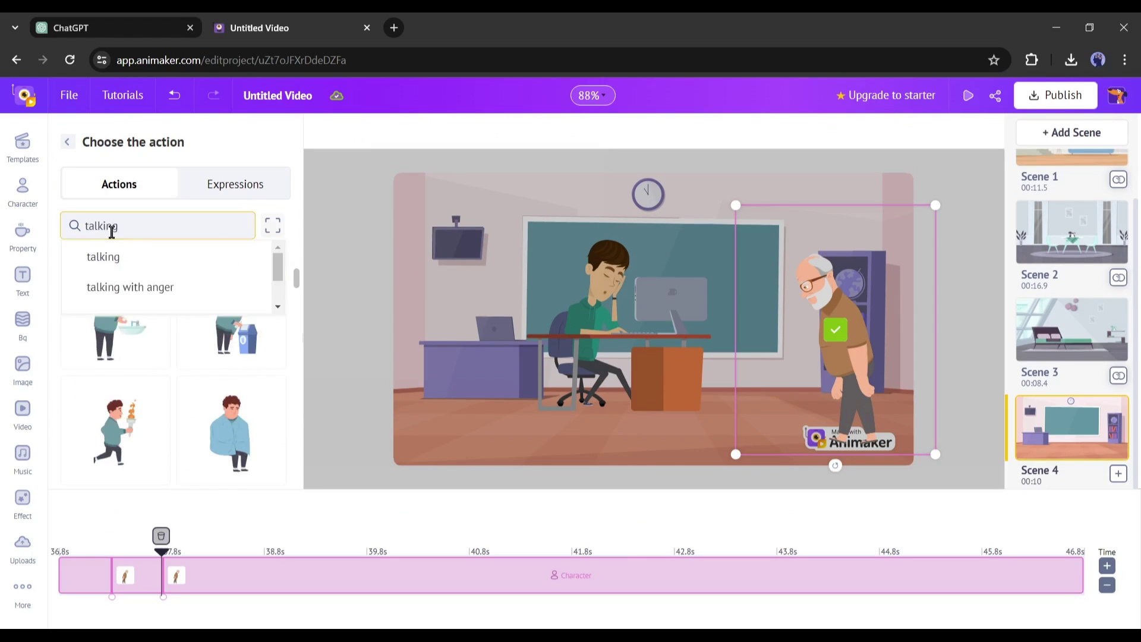
Search the Actions library for talking animations
click(118, 287)
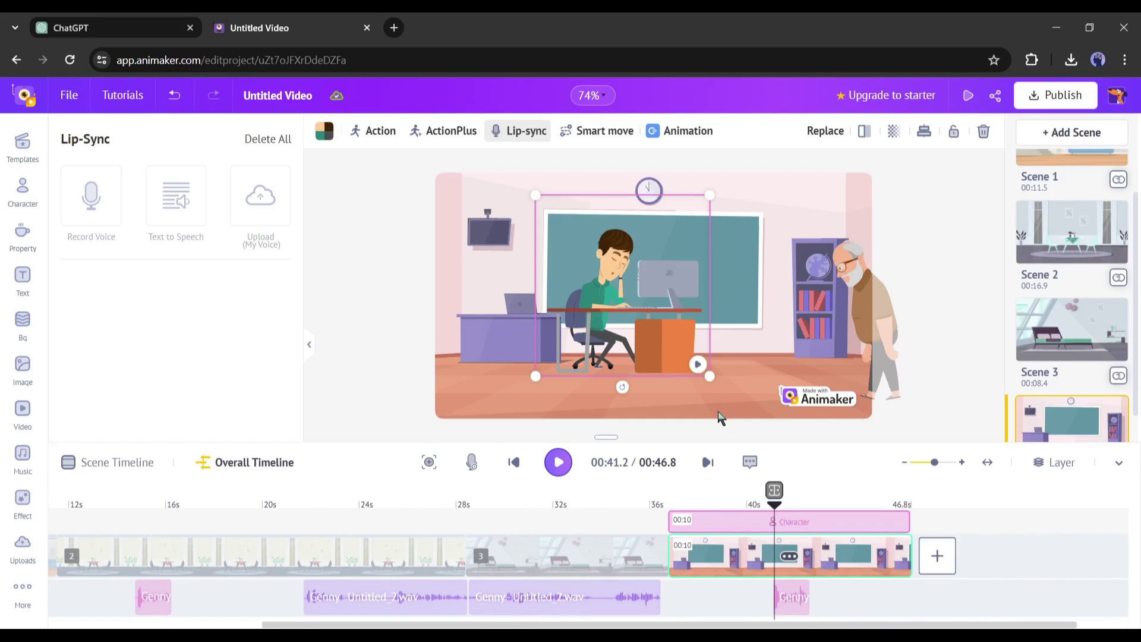
Export Untitled Video through Publish > Download Video and download the finished file
click(1041, 101)
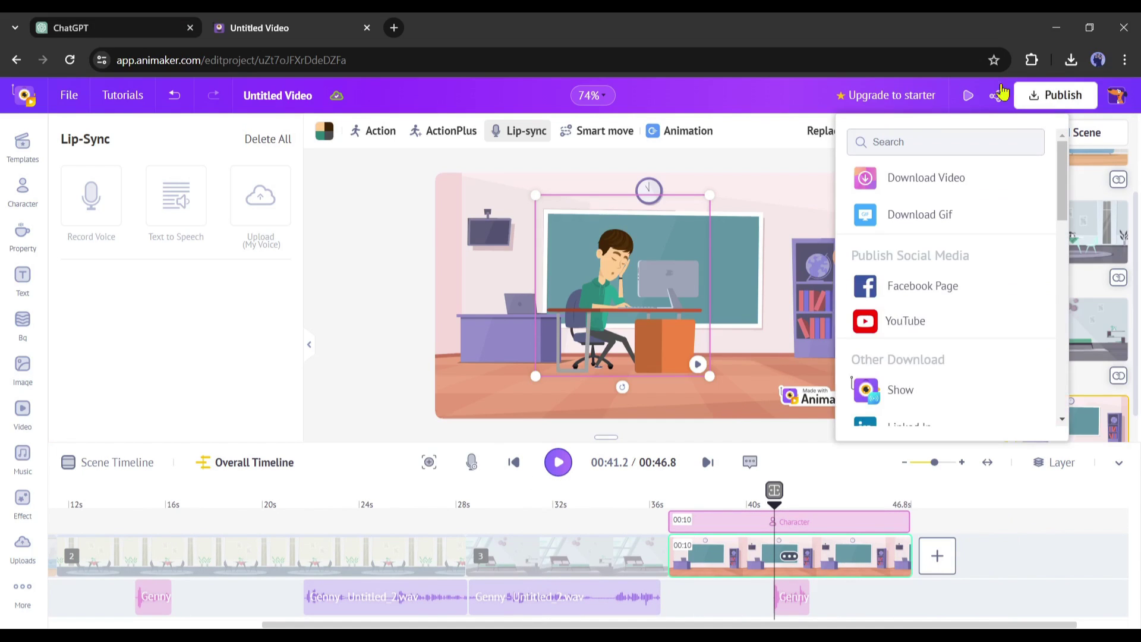
click(909, 192)
click(942, 410)
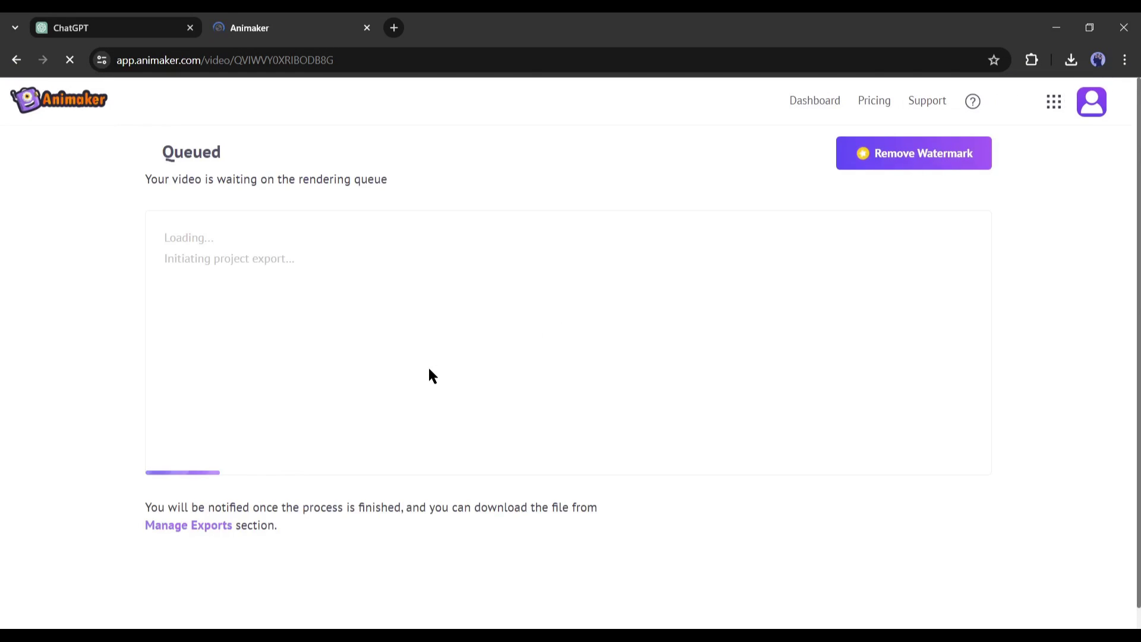
click(307, 96)
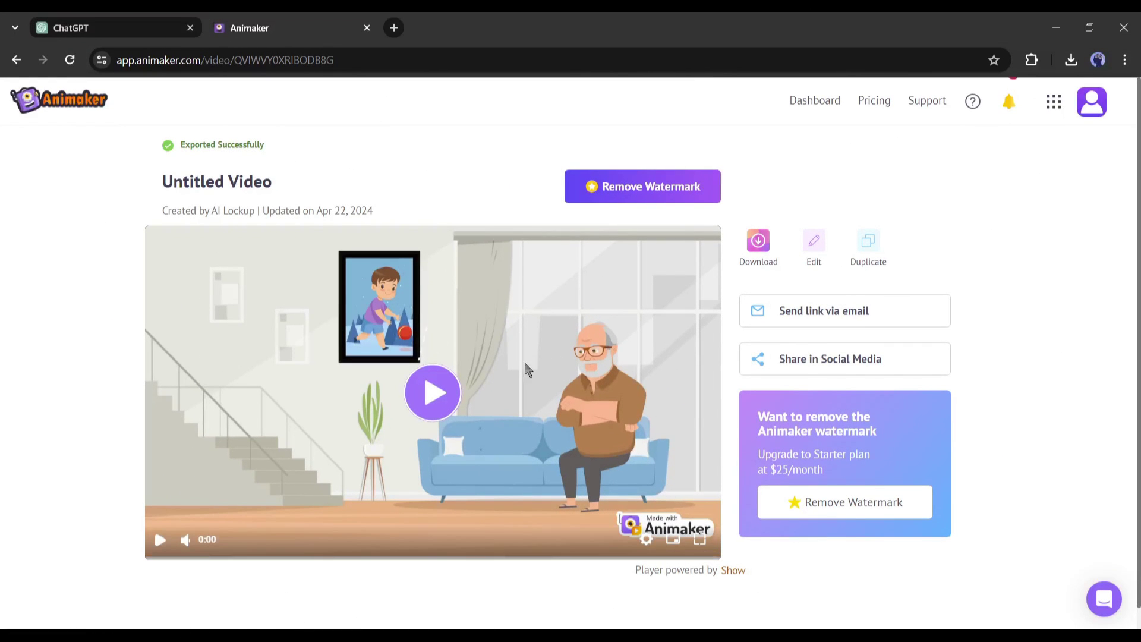
click(764, 254)
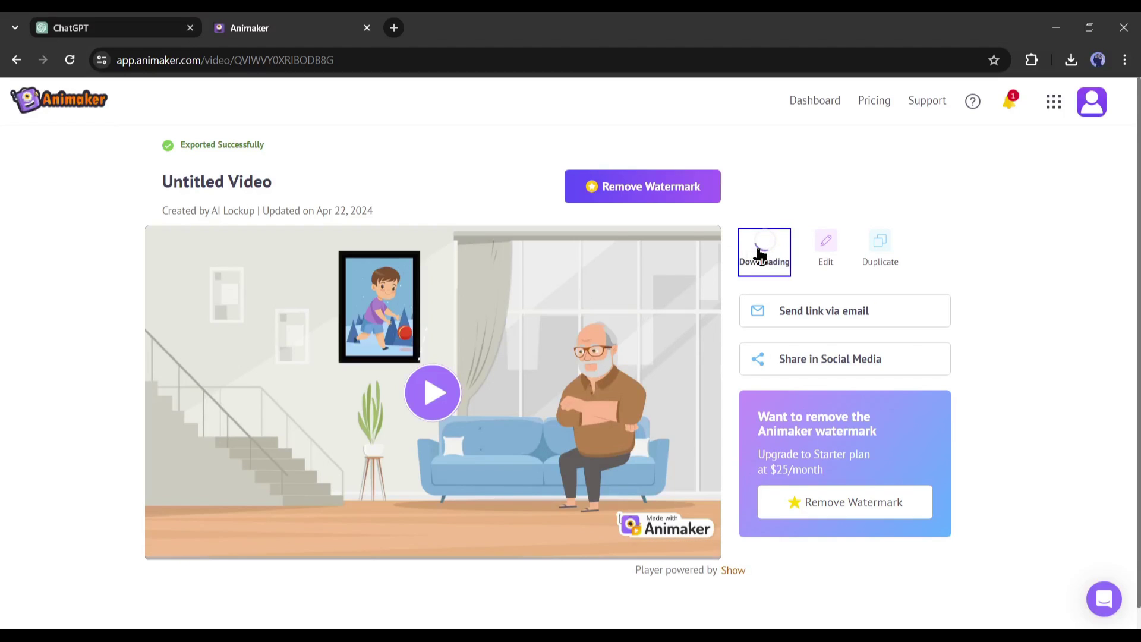